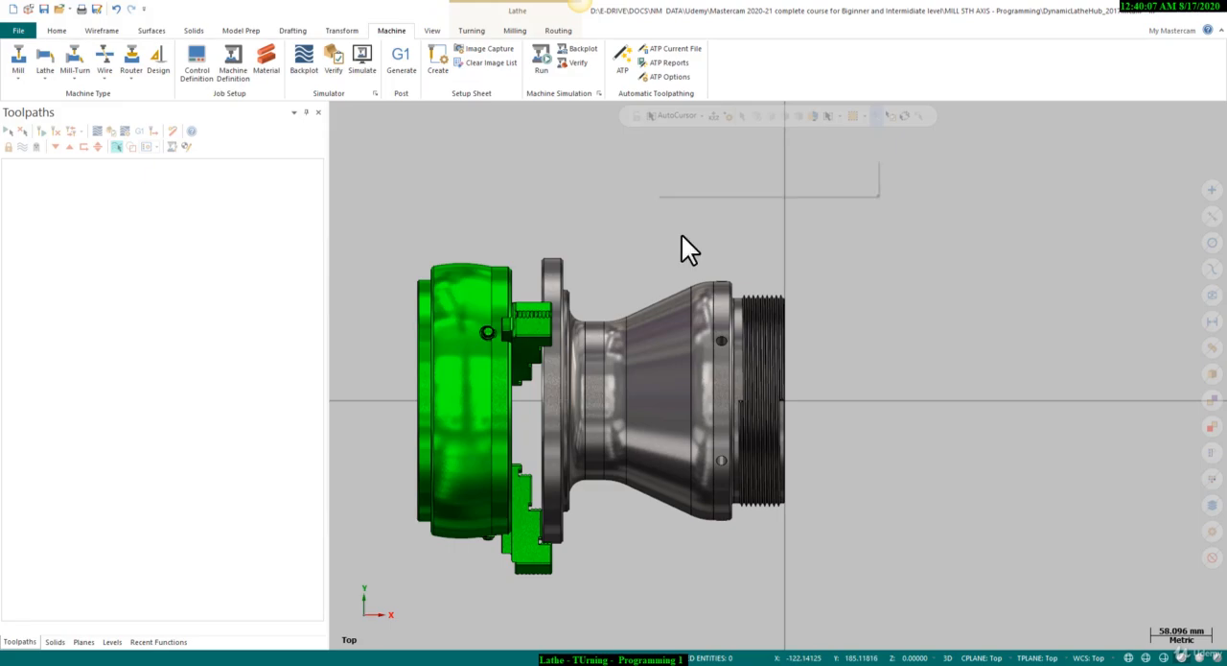
Create a machine group using the default lathe machine.
right_click(657, 206)
left_click(695, 315)
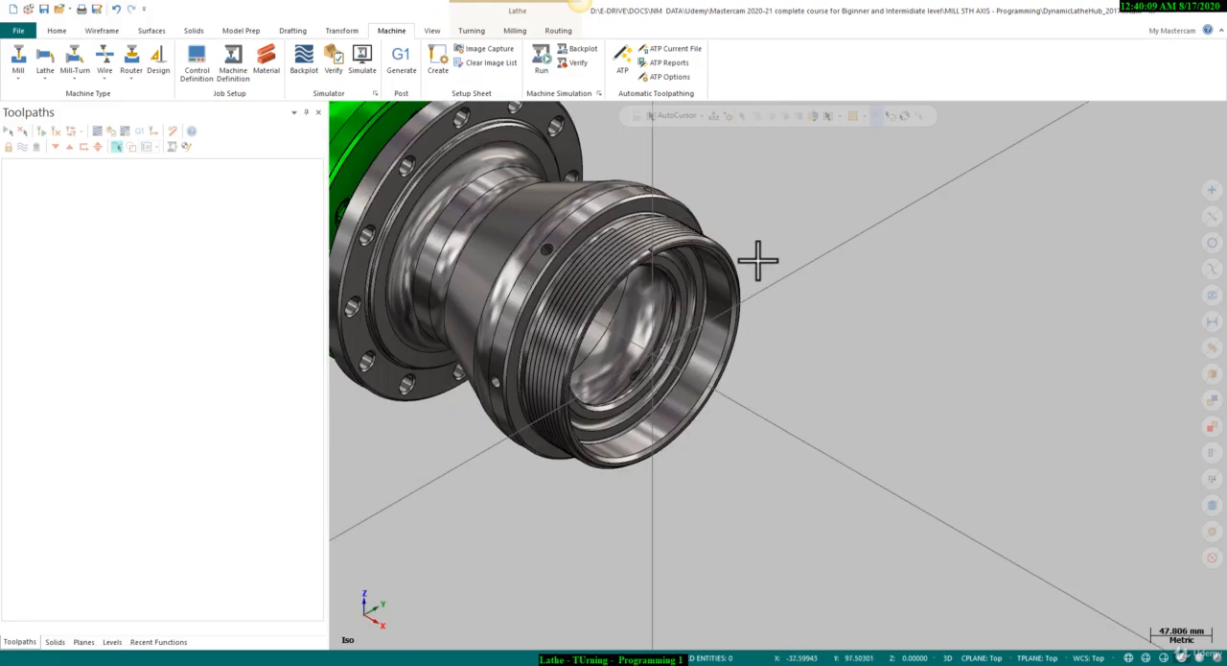
right_click(789, 296)
left_click(786, 317)
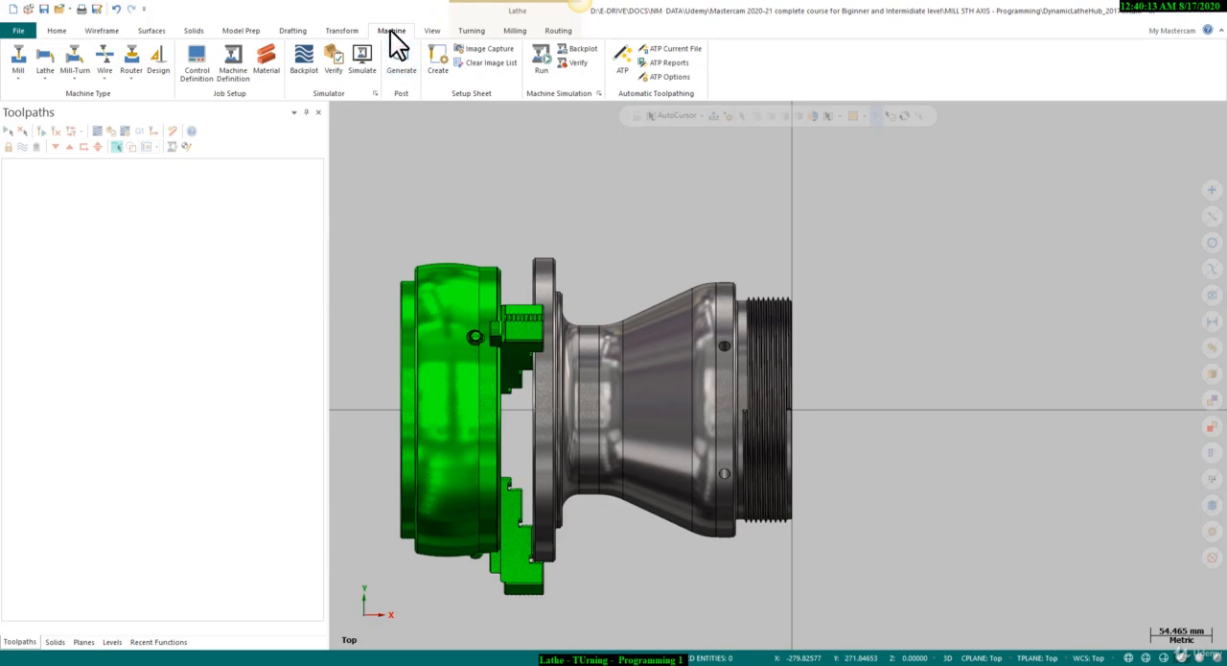
left_click(45, 79)
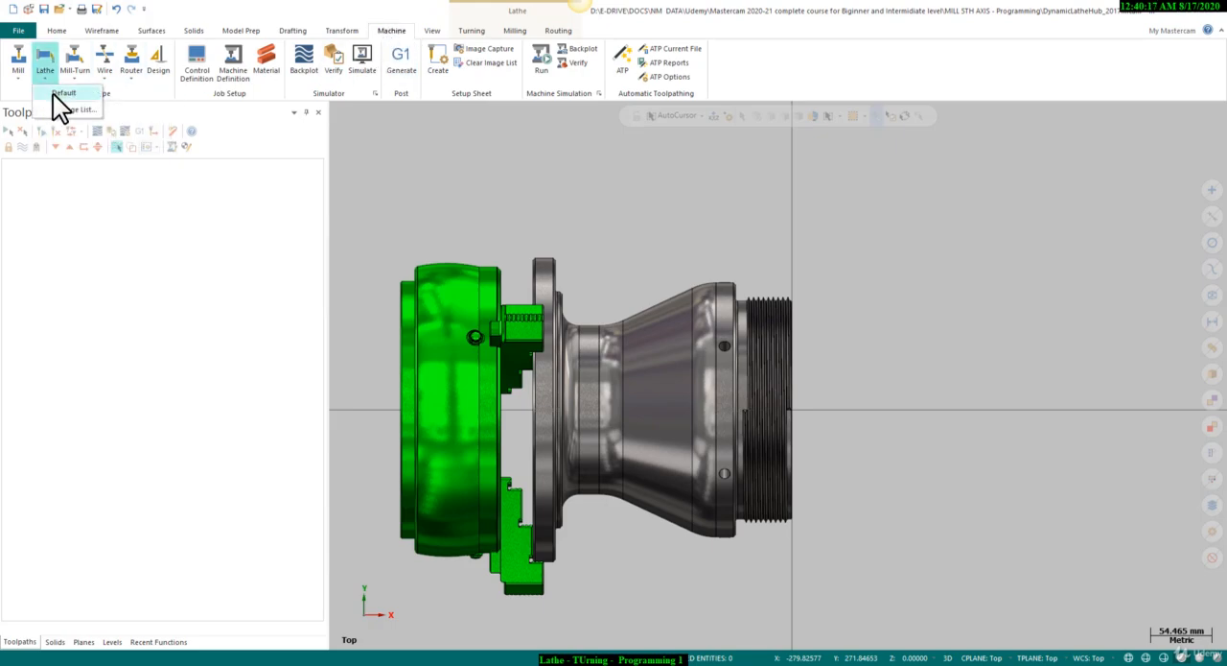
left_click(54, 93)
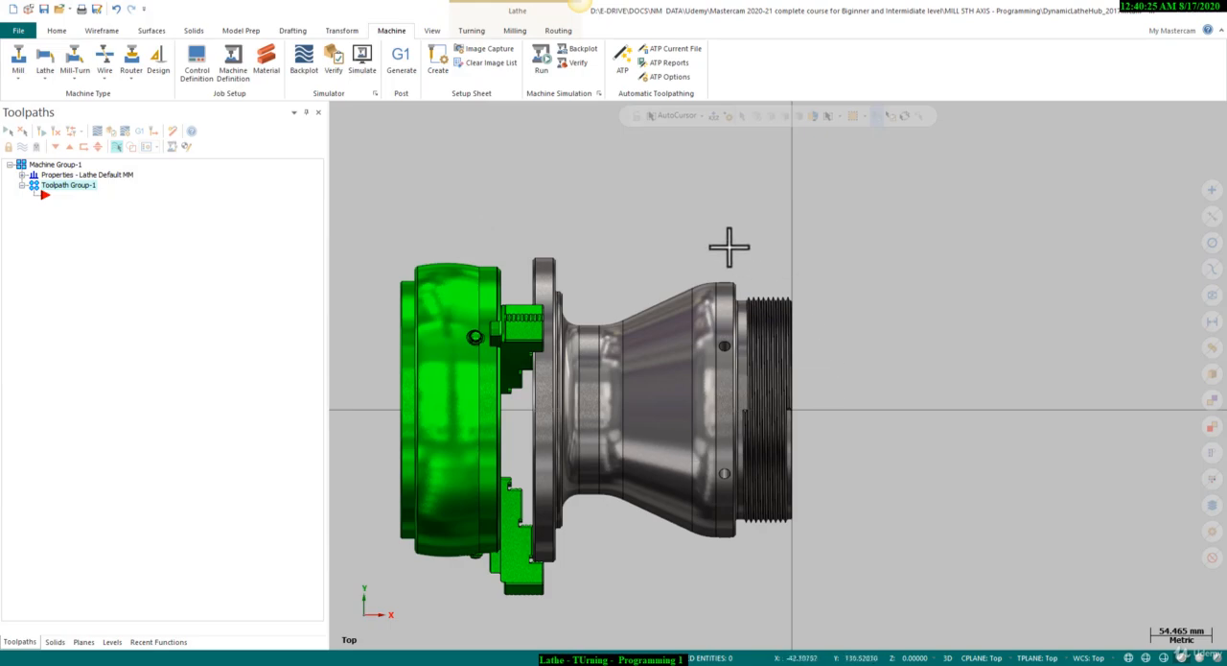
Define the left-spindle stock as a cylinder with OD 270, length 230 and Z 0 along the -Z axis.
left_click(22, 176)
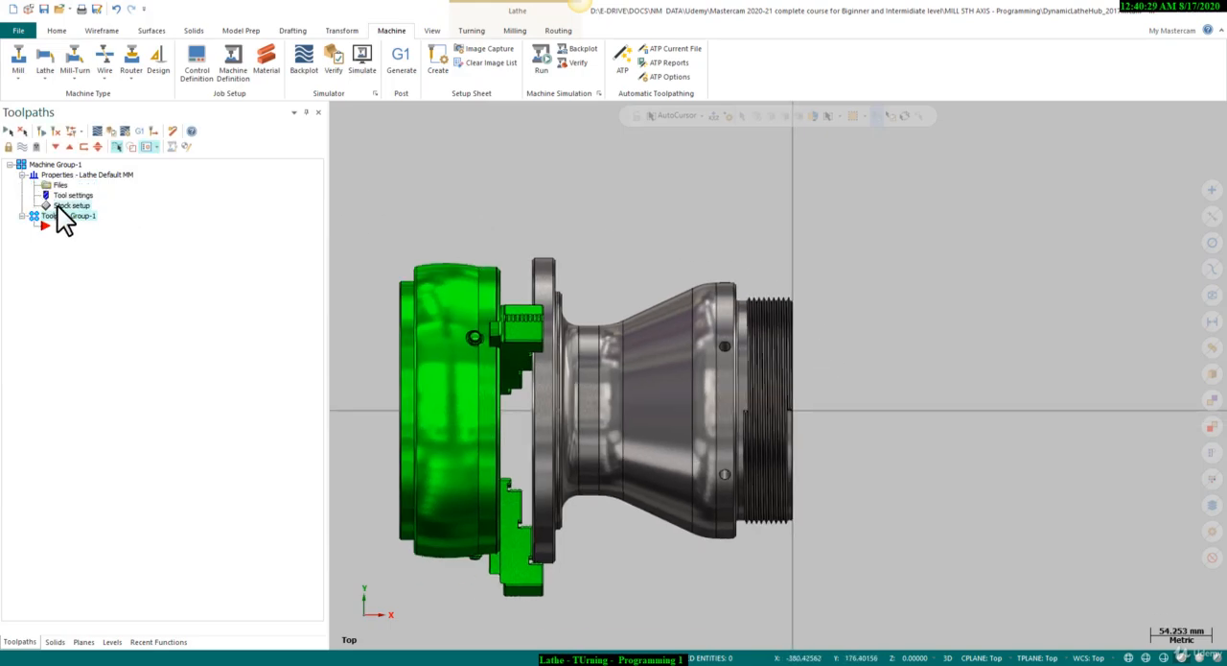
left_click(58, 205)
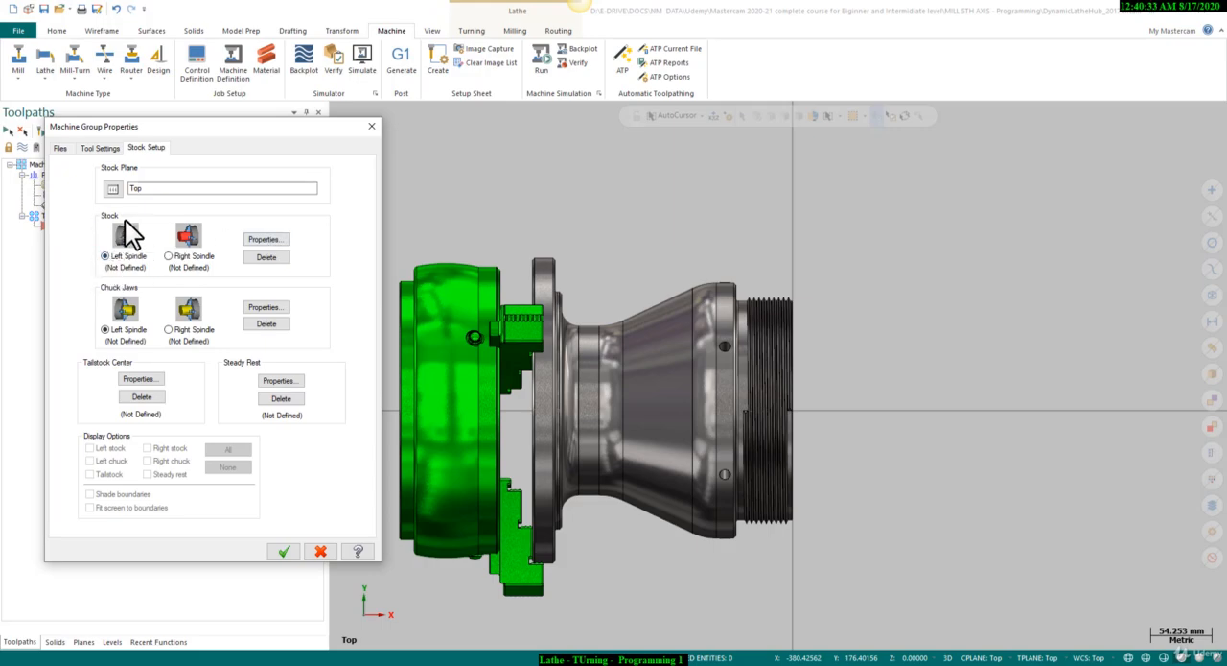
left_click(255, 240)
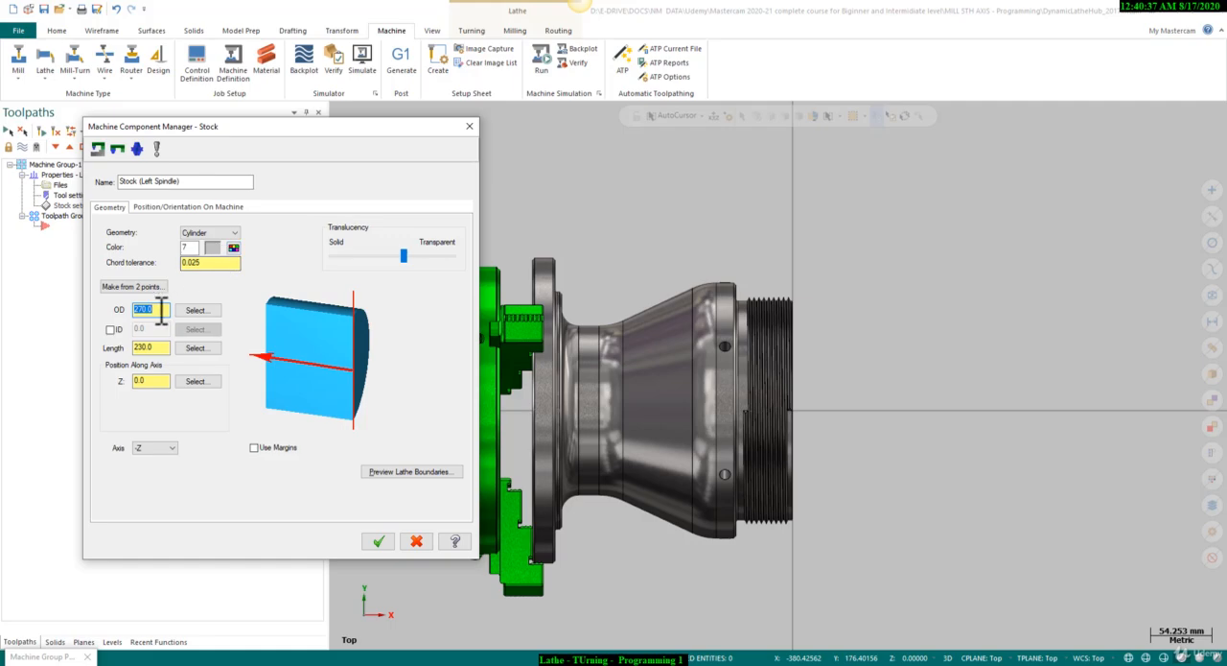
left_click_drag(162, 310, 134, 348)
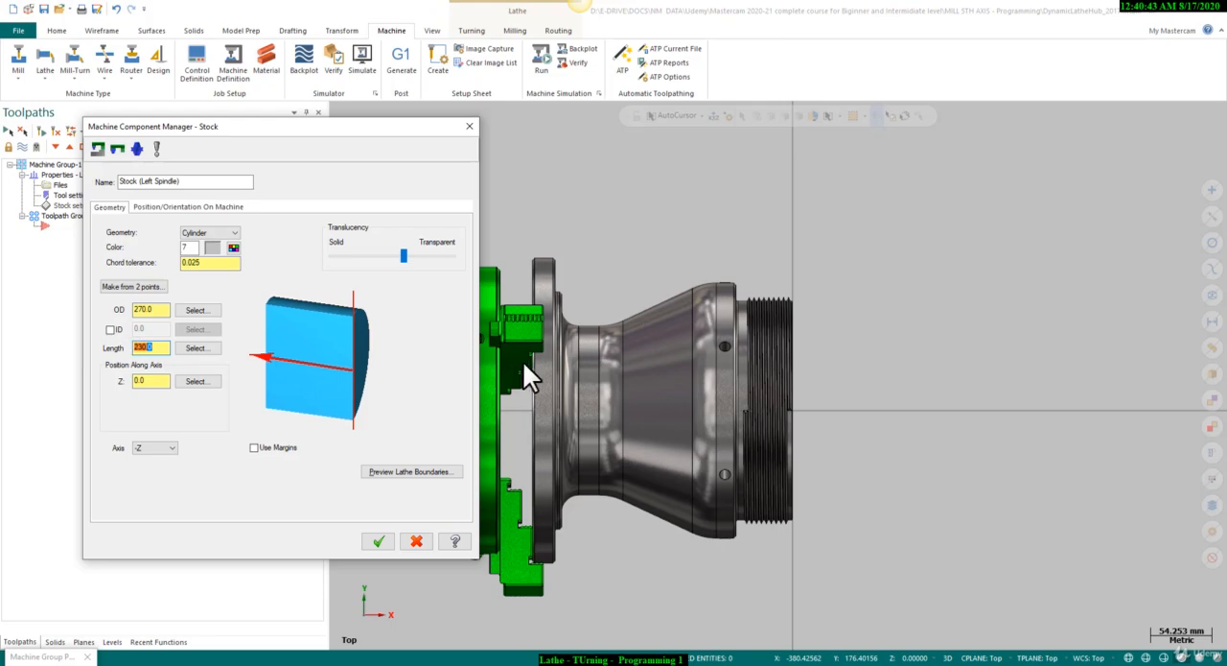
left_click_drag(152, 387, 135, 386)
left_click(173, 206)
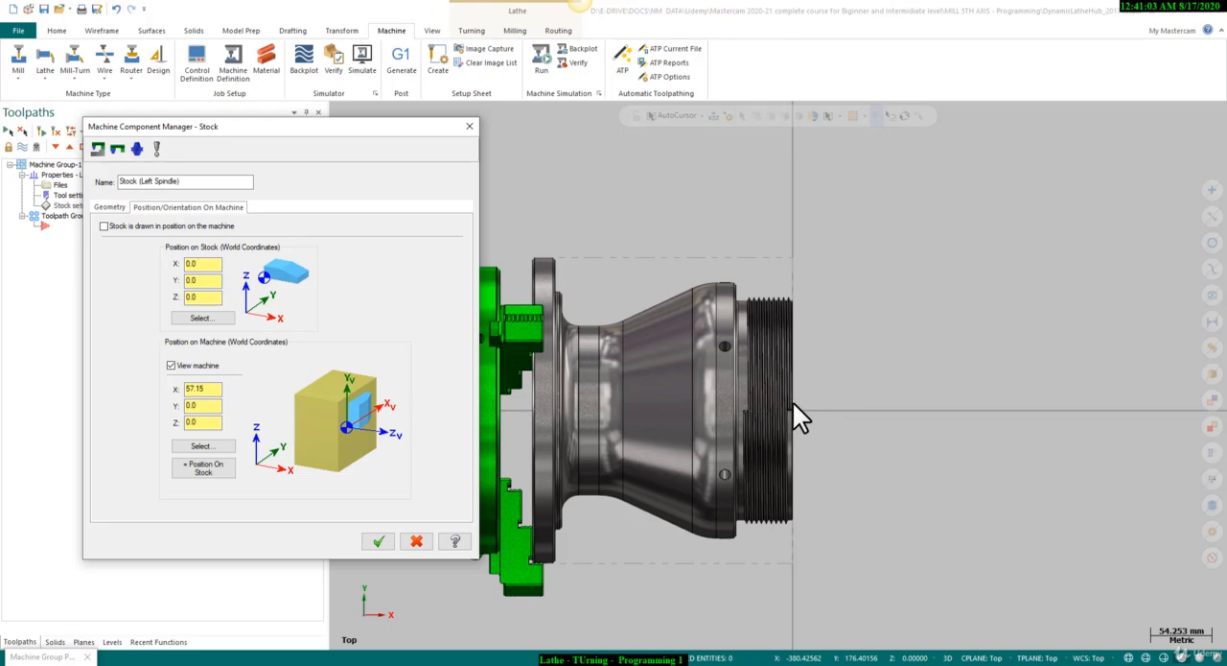
left_click(379, 541)
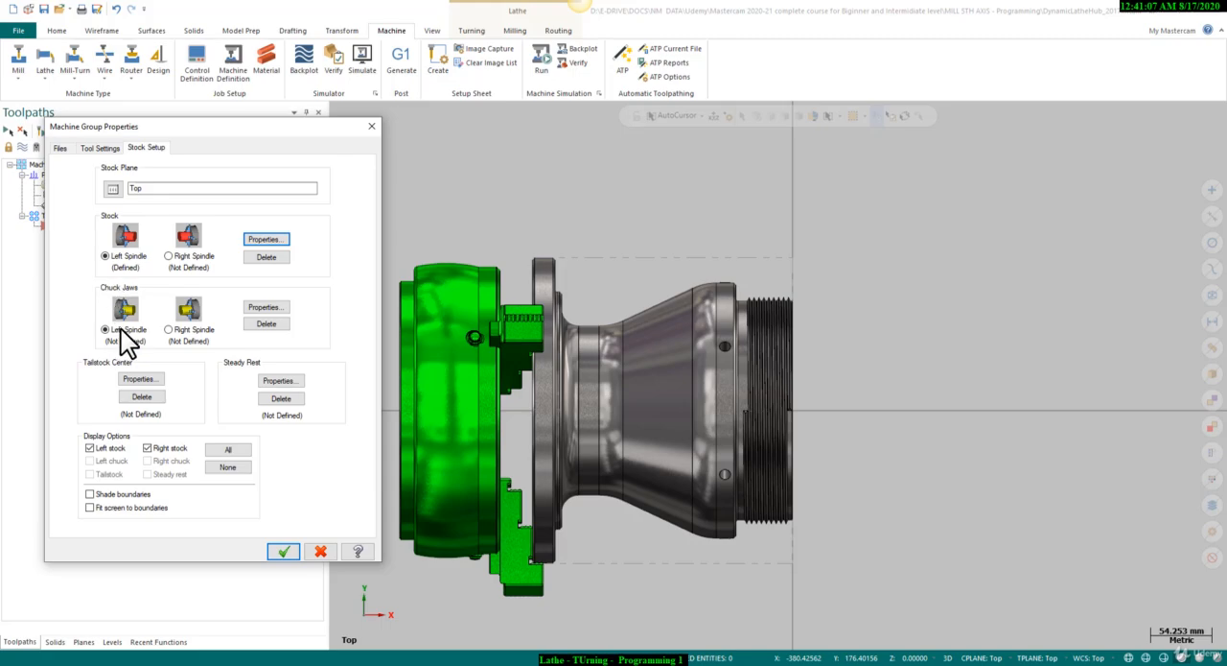
Define parametric rectangular left-spindle chuck jaws clamping on the OD, with their Z position picked at the flange's top corner facing the hub body.
left_click(252, 308)
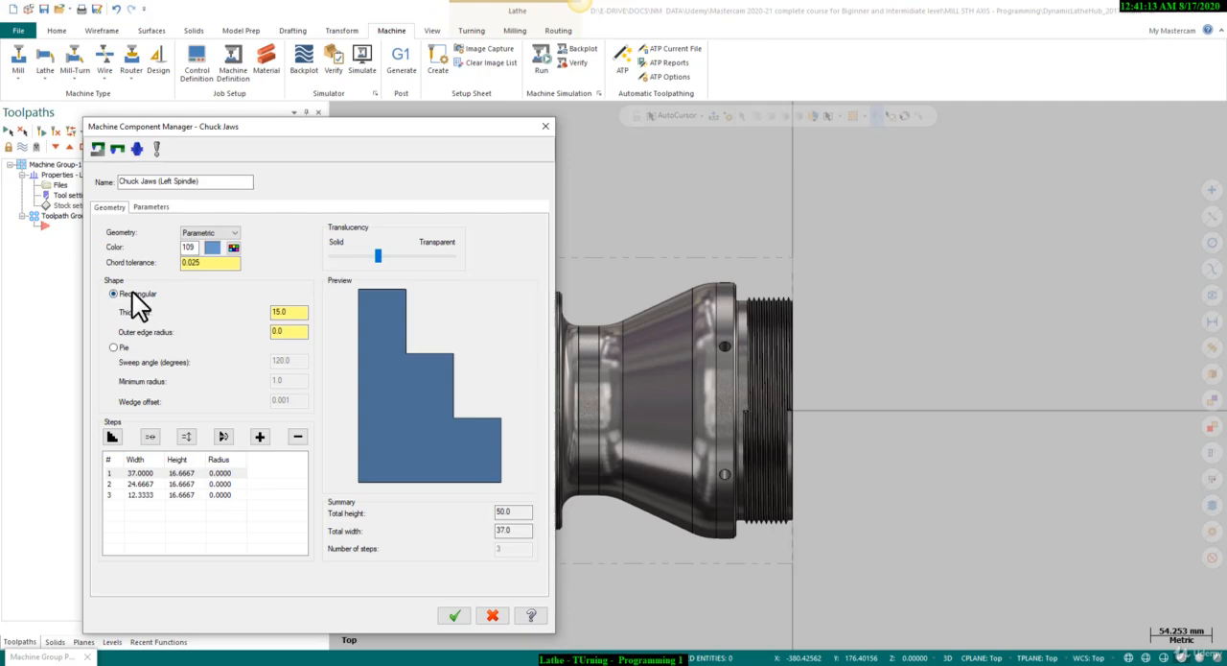
left_click(284, 312)
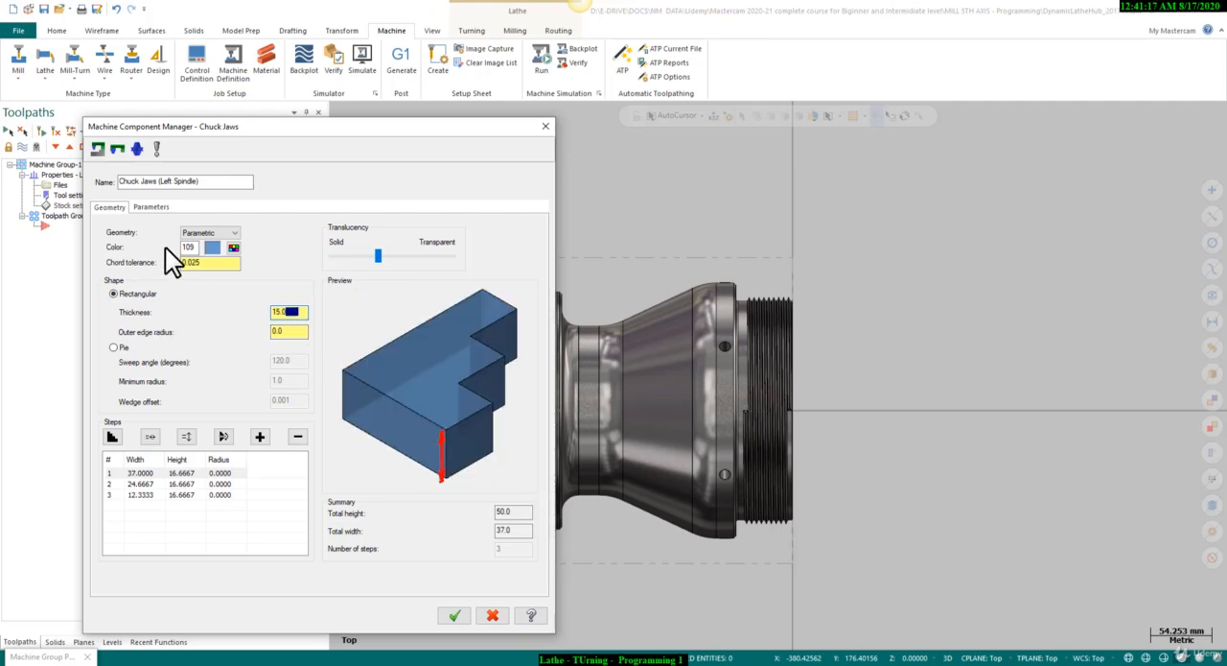
left_click(152, 209)
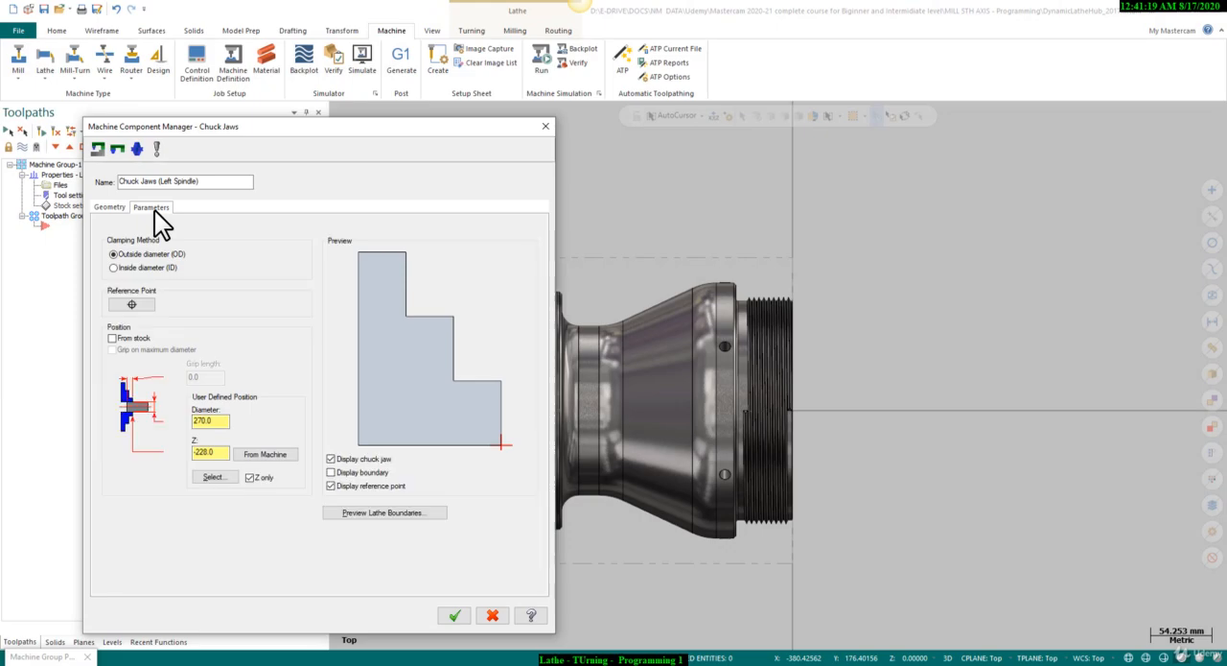
left_click_drag(224, 420, 197, 419)
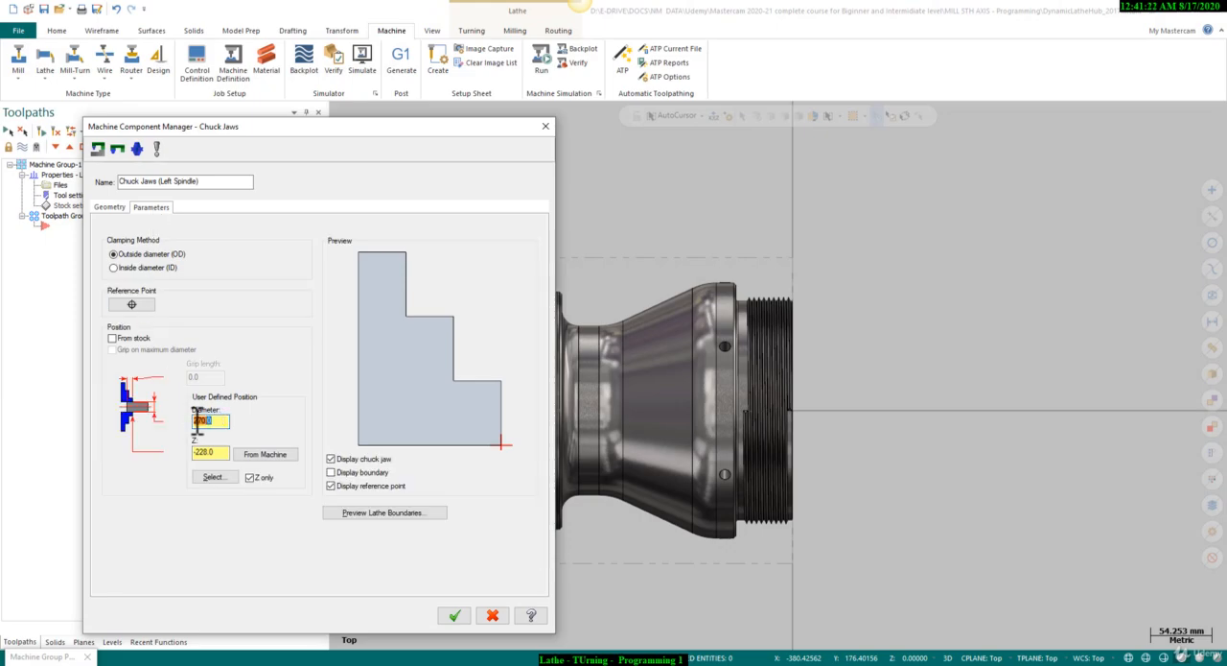
left_click(211, 476)
scroll(575, 254, "up", 3)
left_click(561, 257)
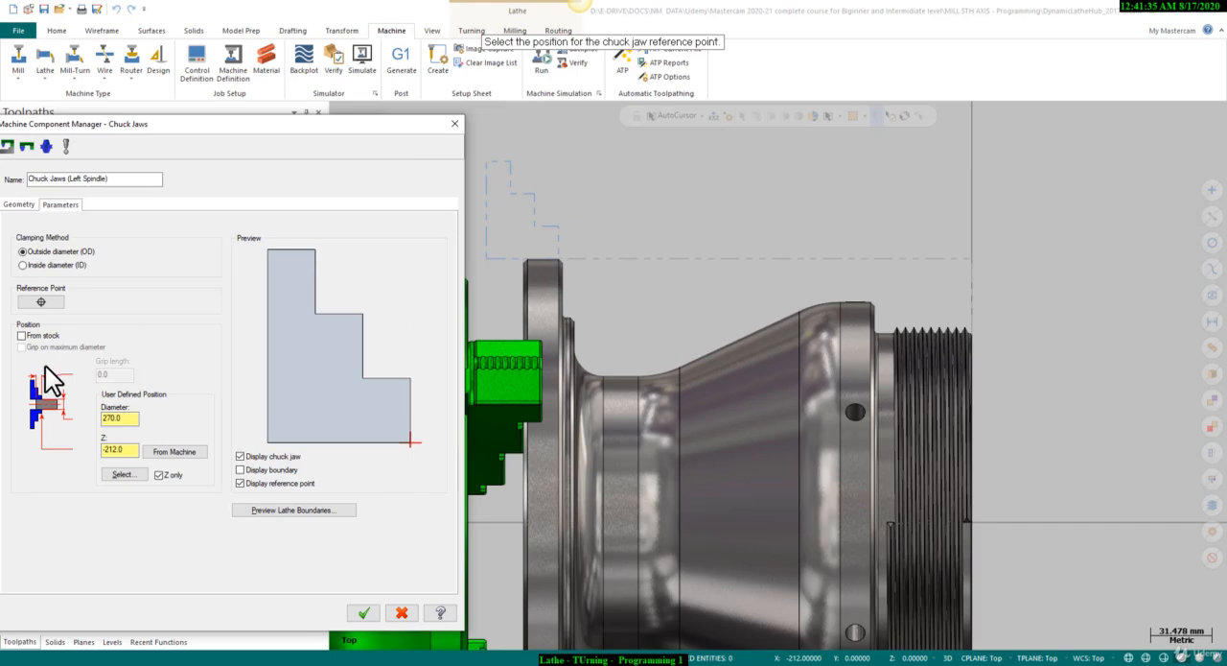
Try offsetting the chuck jaws' Z position by +4 to -208.
left_click(136, 448)
type("+4")
key("Return")
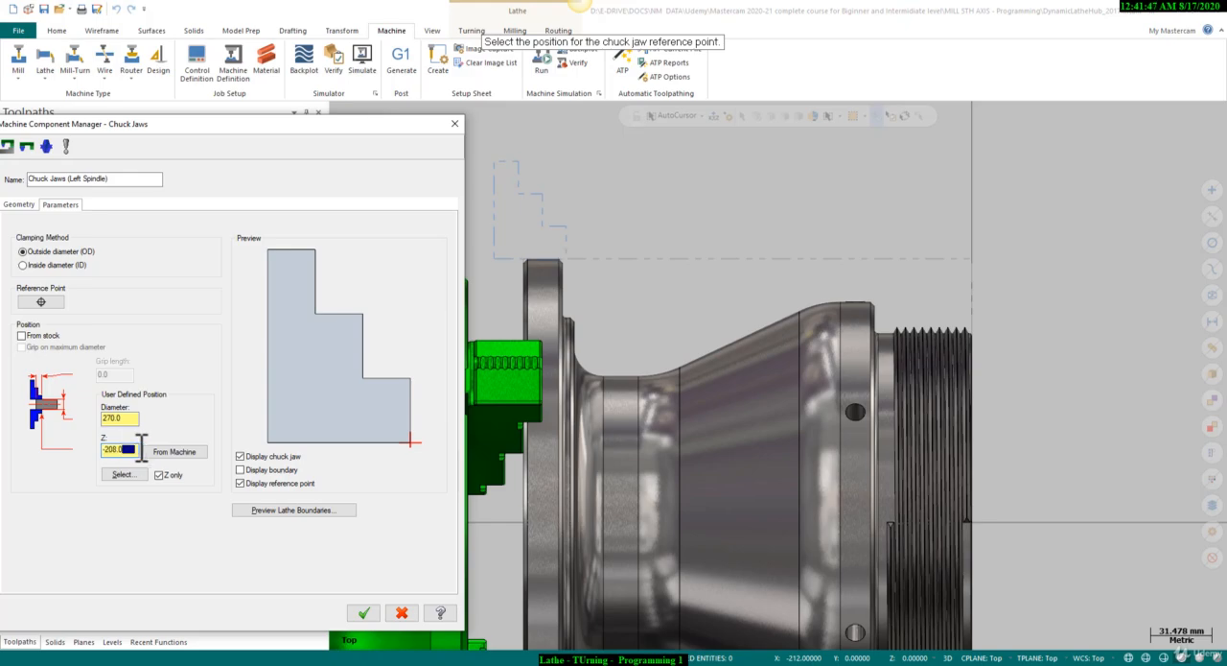
Set the left-spindle chuck jaws' Z position to -218 and turn on shaded boundaries for the stock setup.
type("-218")
key("Return")
left_click(366, 614)
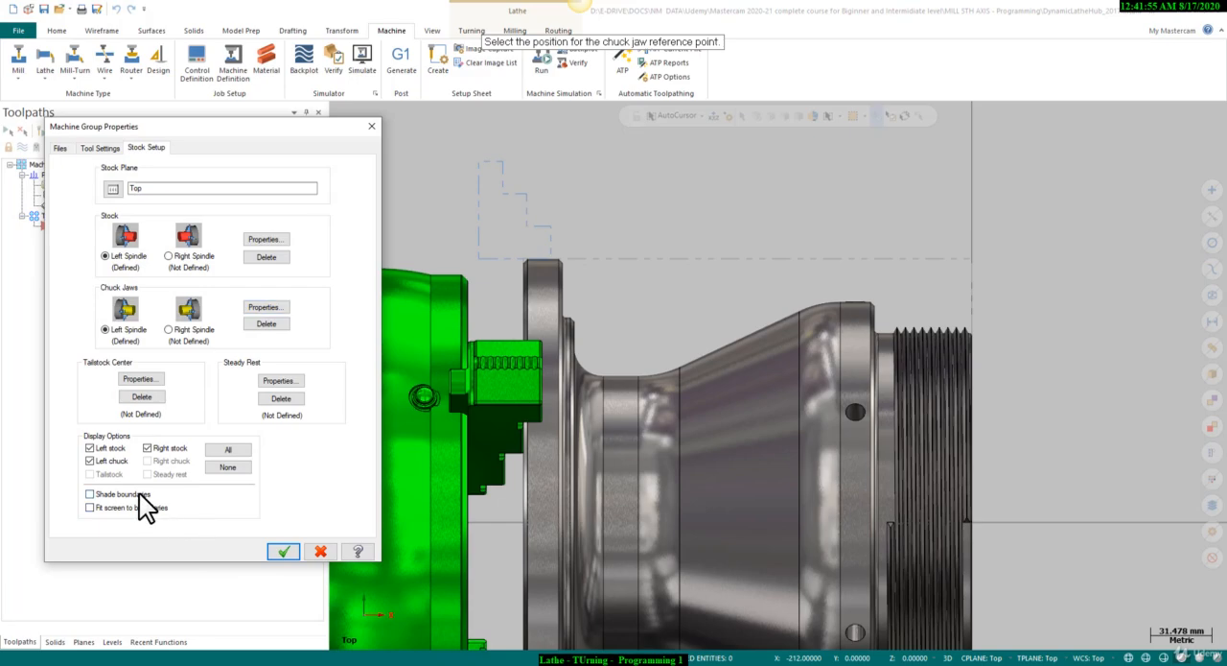
left_click(140, 494)
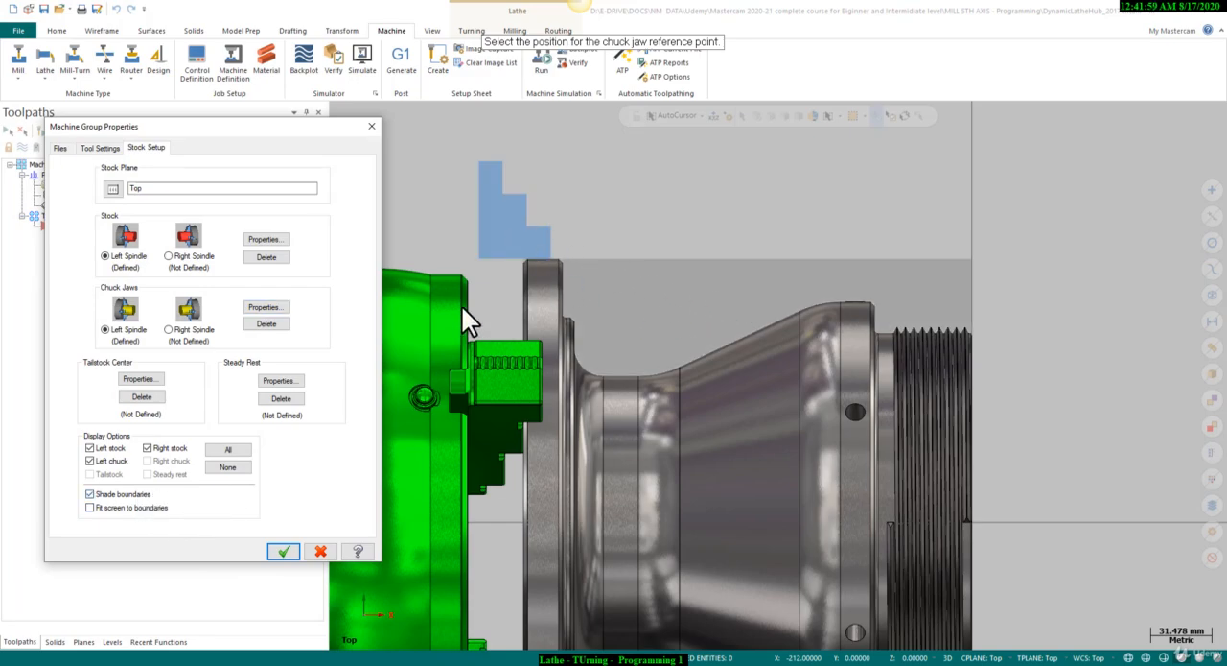
left_click(286, 550)
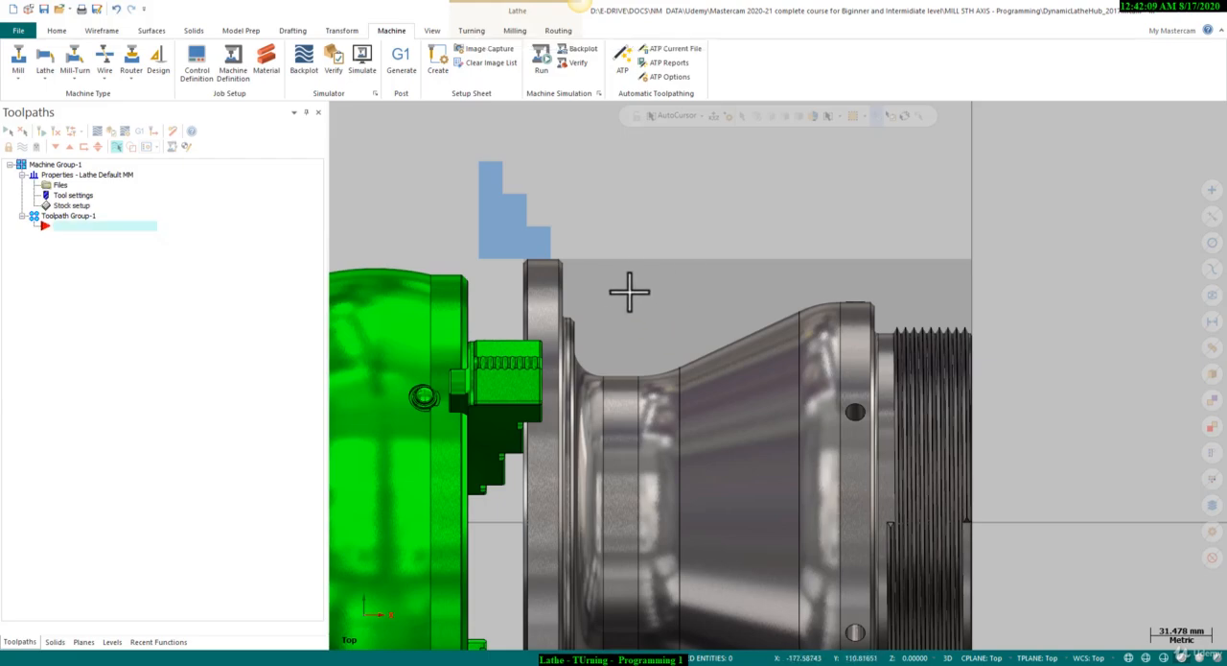
scroll(571, 206, "down", 2)
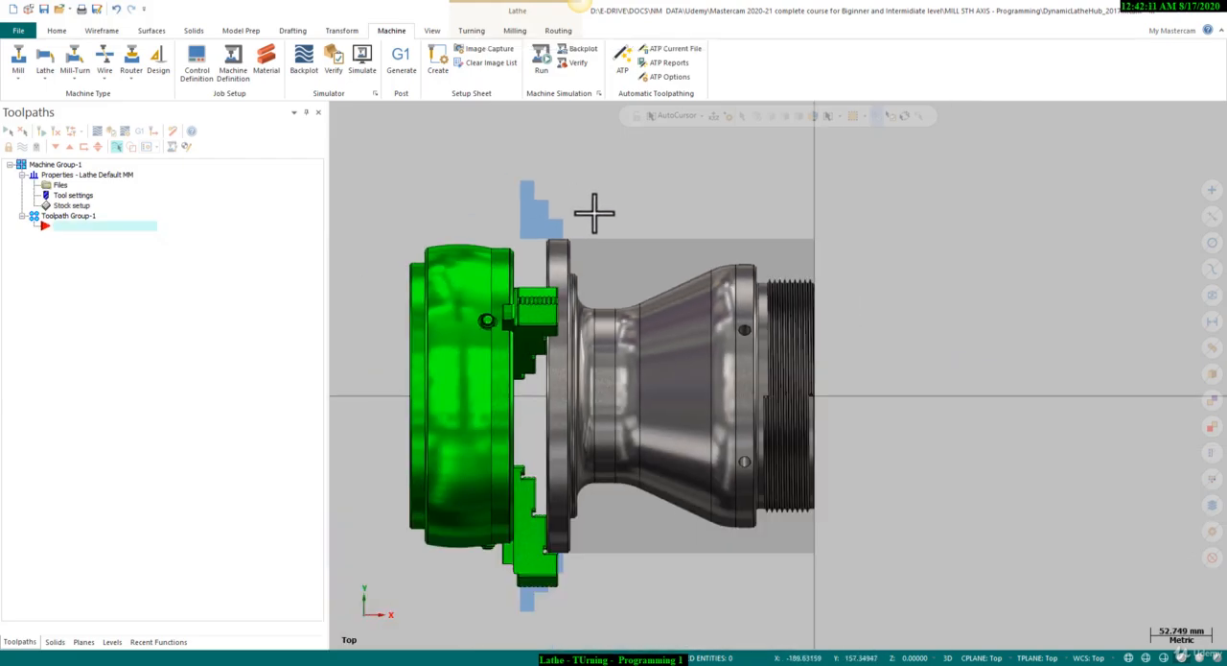
scroll(562, 224, "up", 1)
left_click(471, 30)
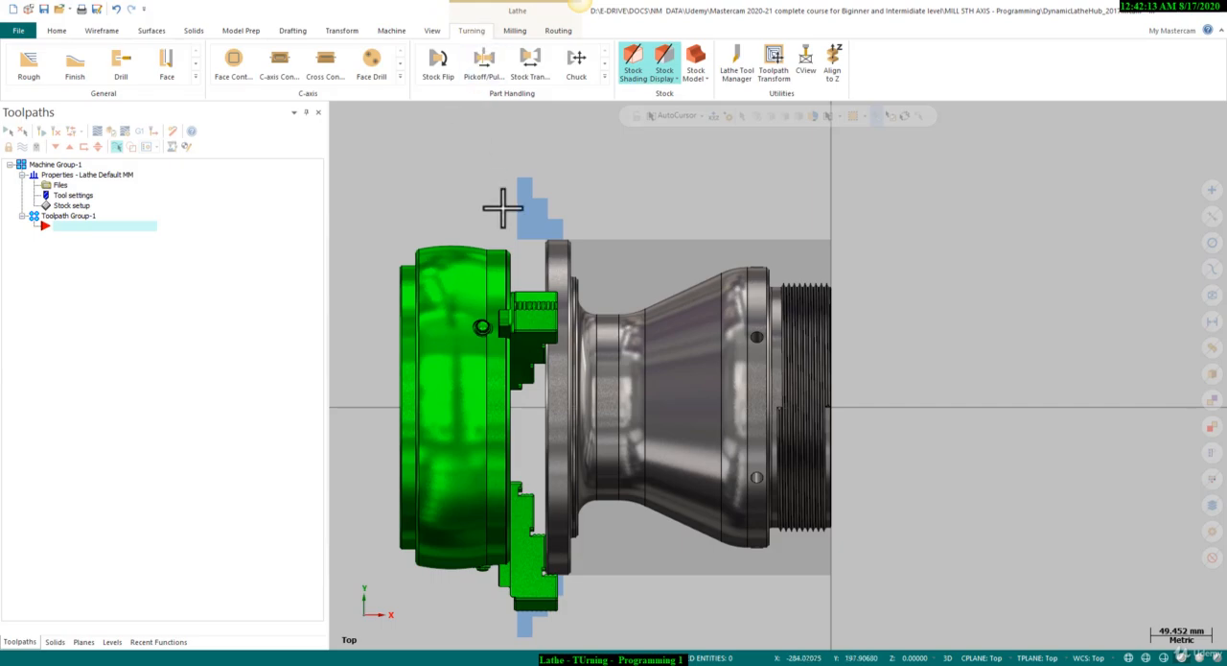
scroll(651, 252, "up", 1)
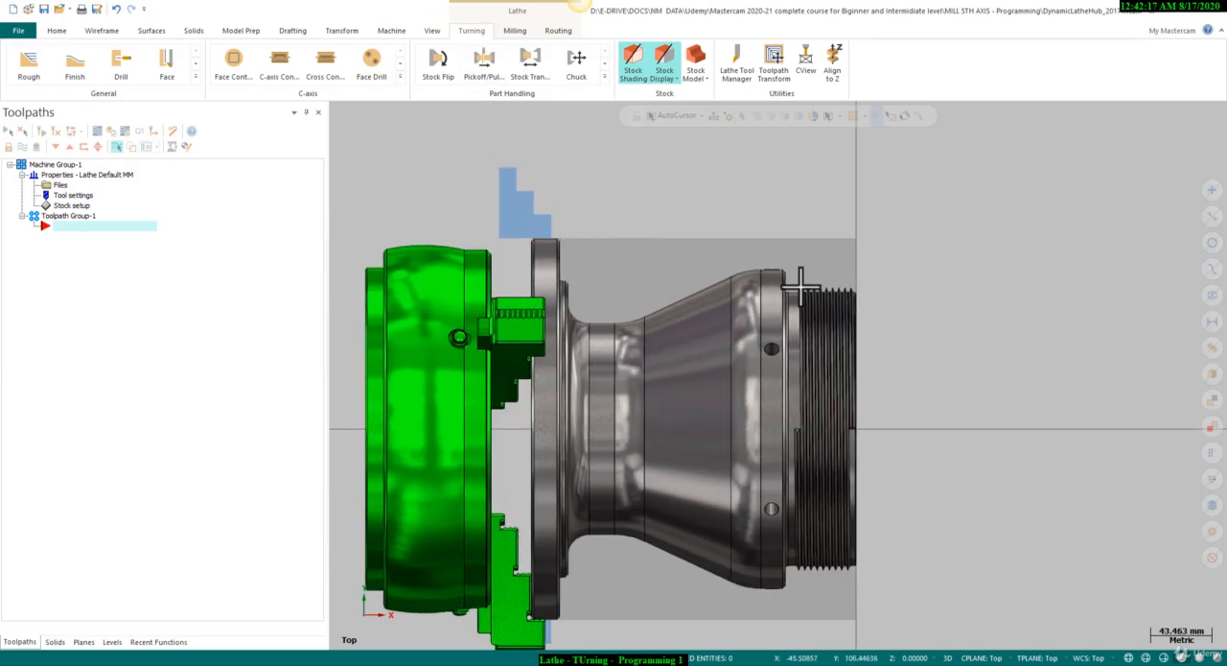
left_click(752, 309)
left_click(752, 309)
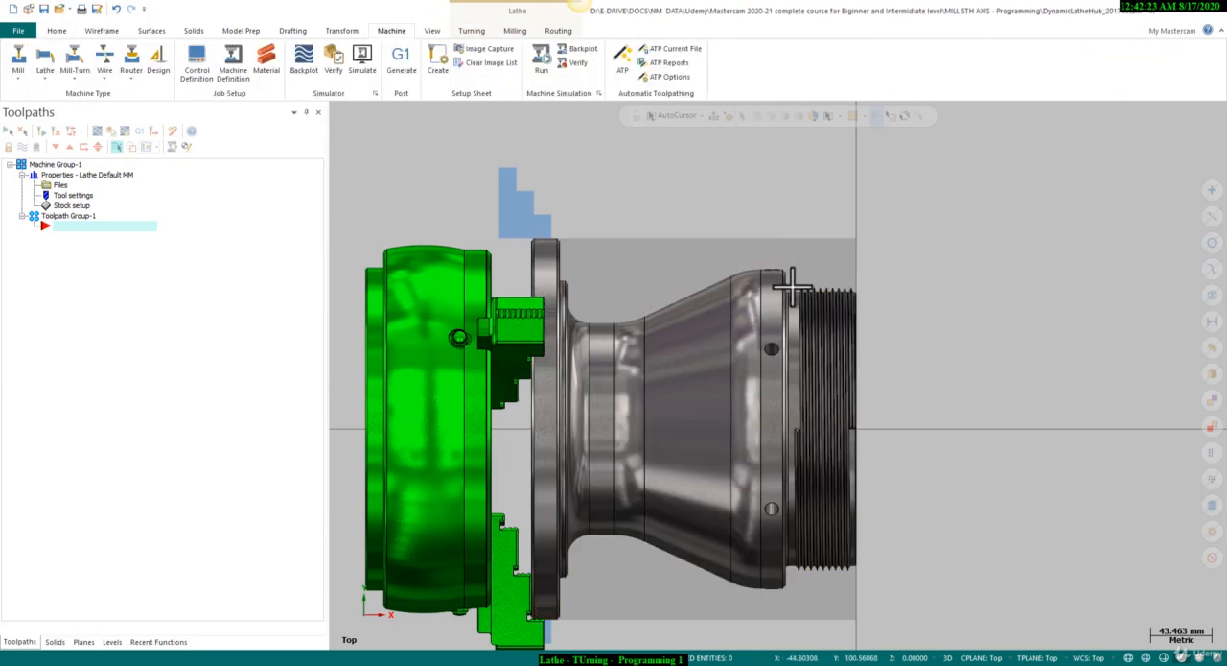
left_click(750, 301)
left_click(750, 301)
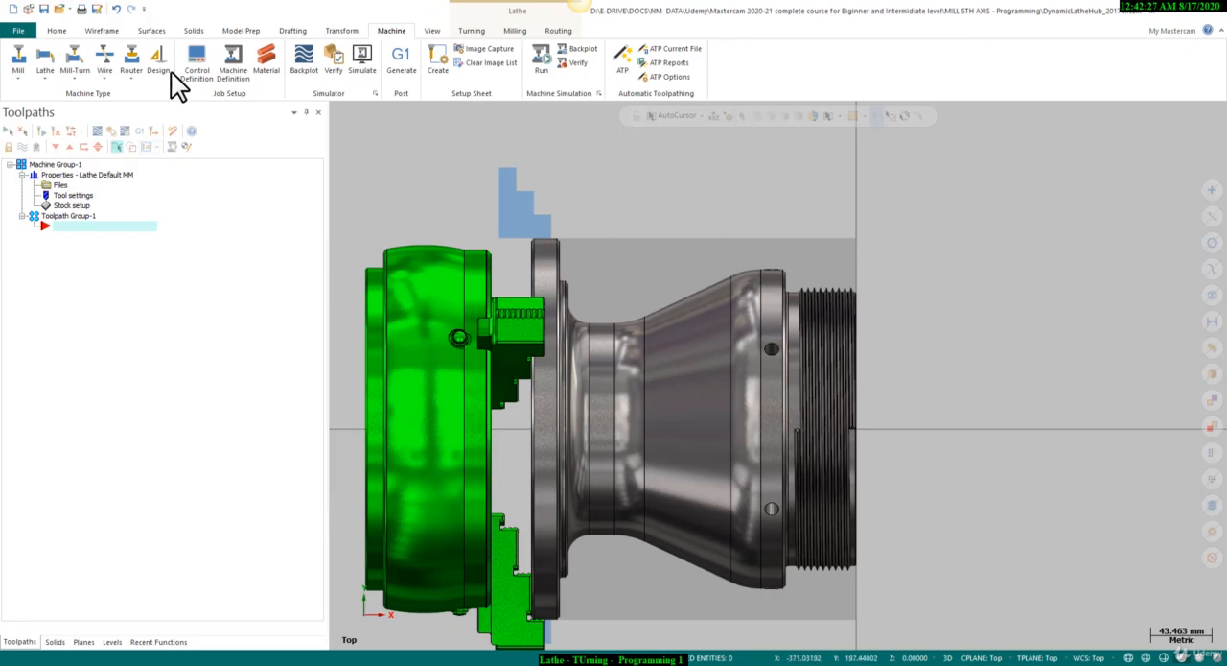
Create an upper turn profile of the hub solid using the Spin method with a tolerance of 0.02.
left_click(109, 36)
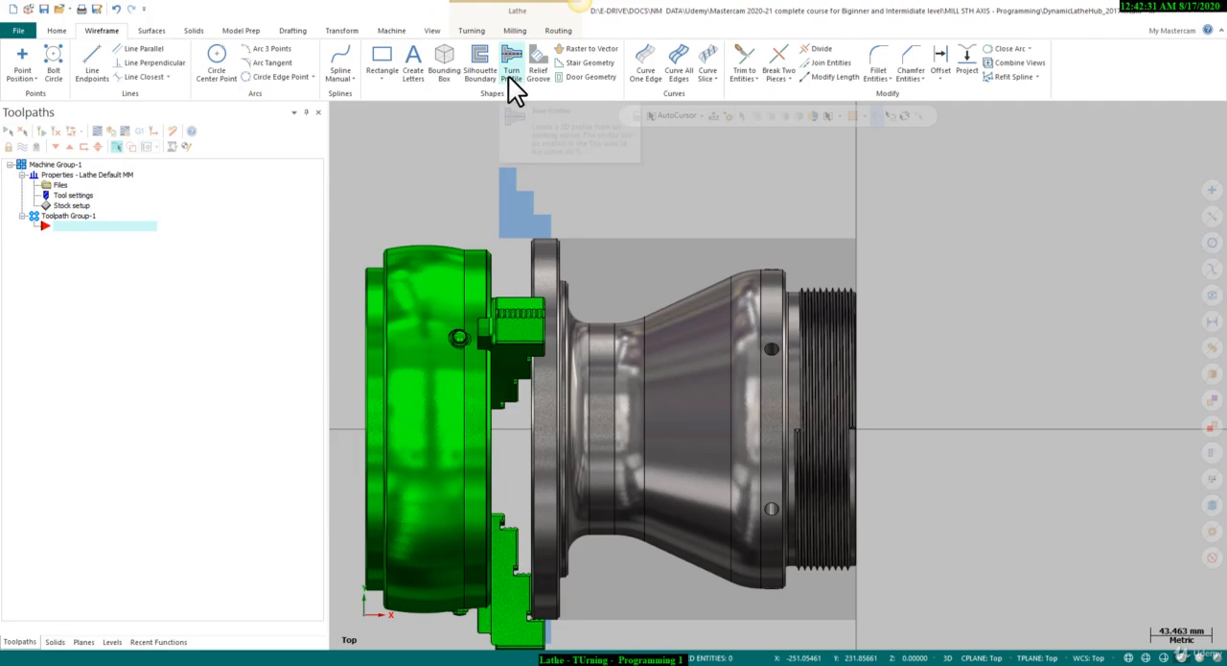
left_click(790, 336)
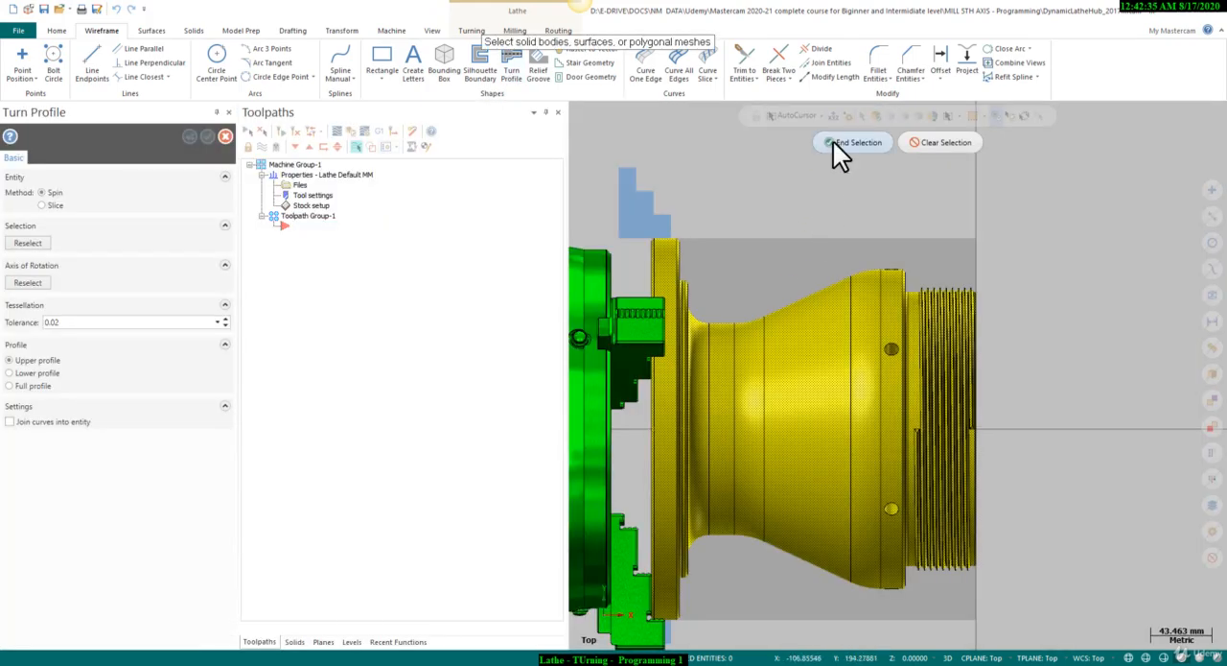
left_click(834, 142)
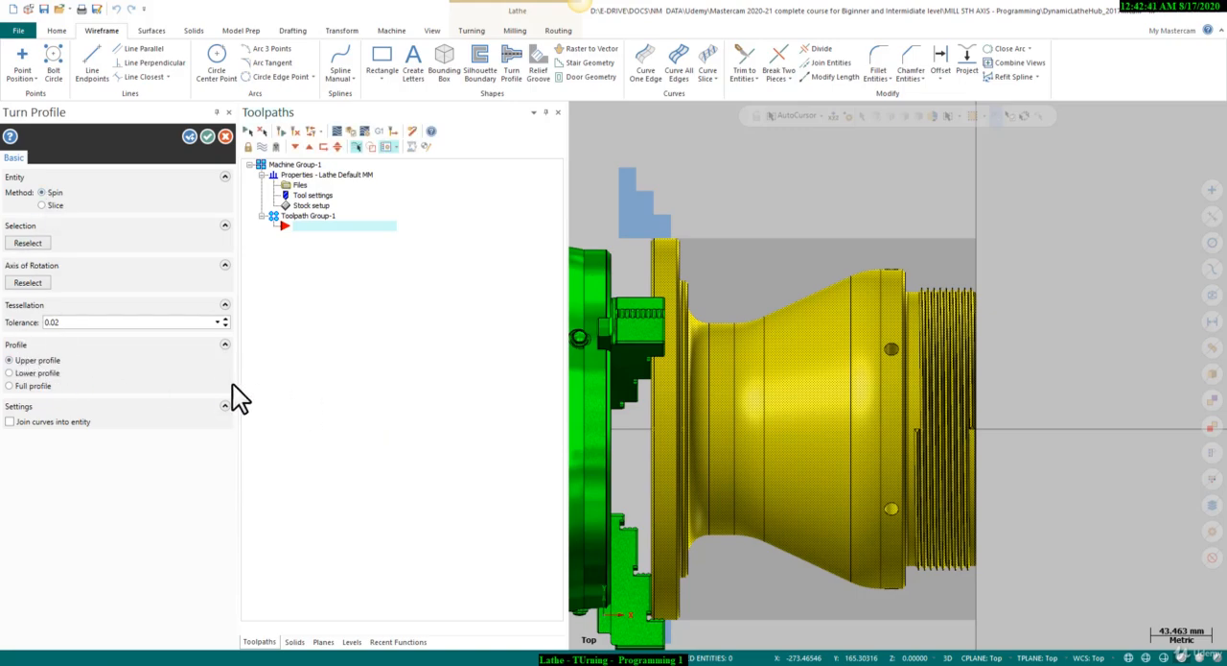
left_click(207, 136)
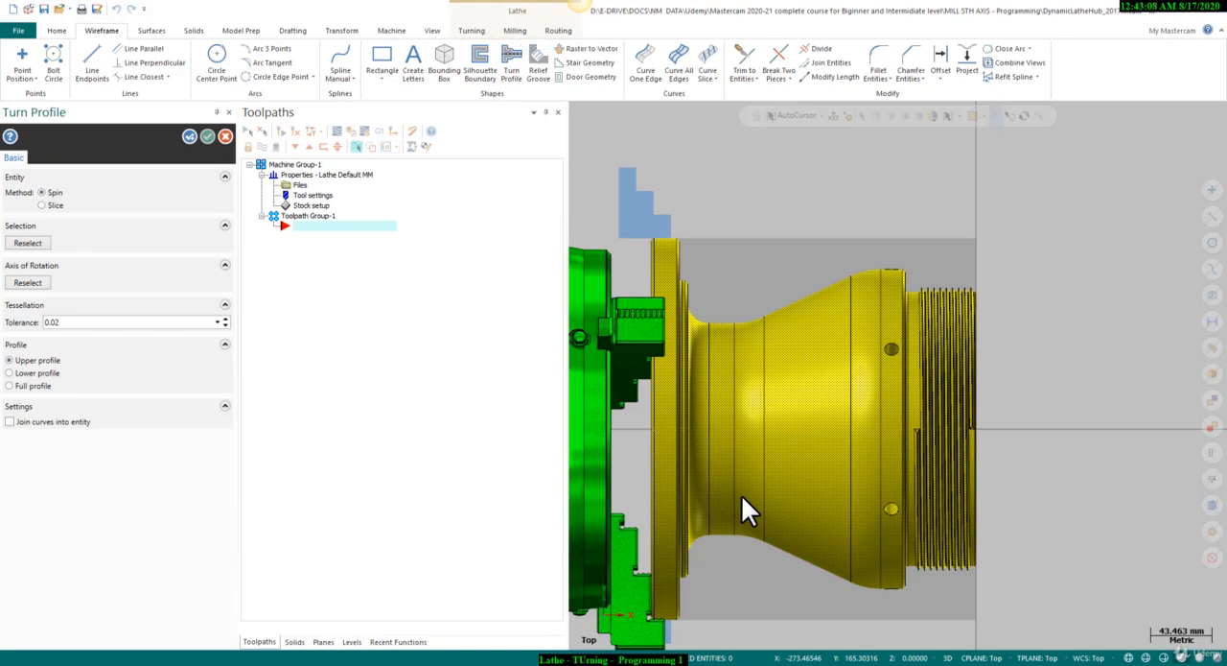
key("Return")
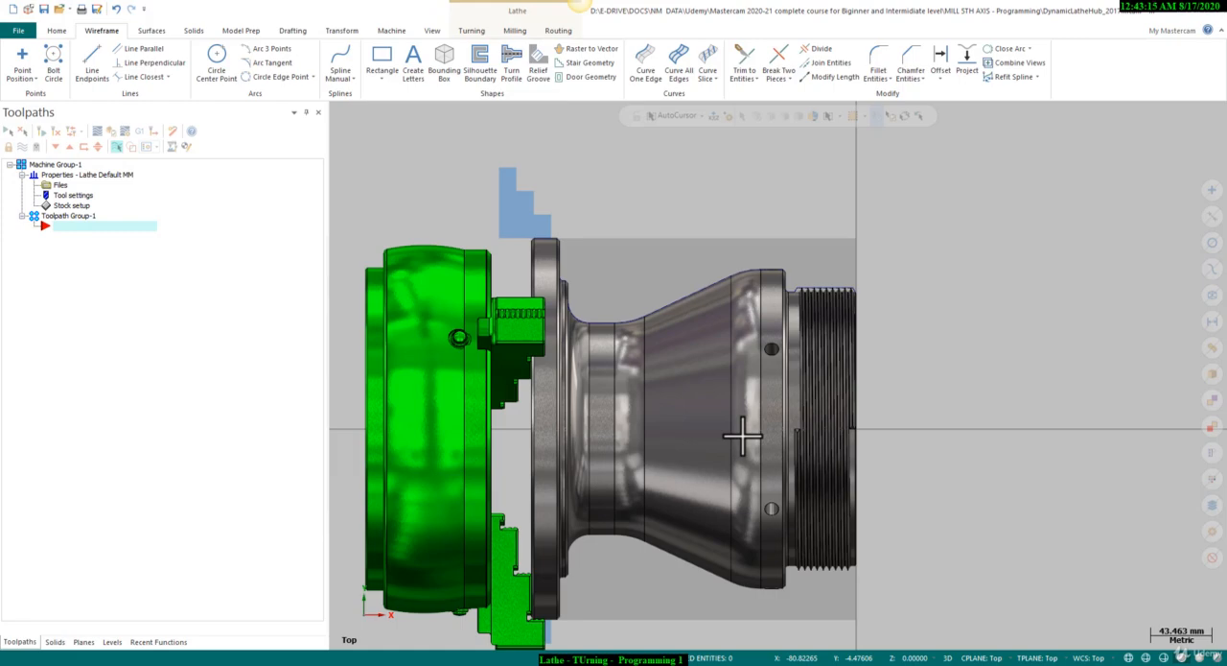
Apply a thicker line width to the hub's turn profile curves.
left_click_drag(918, 204, 513, 422)
right_click(750, 203)
left_click(823, 168)
left_click(824, 237)
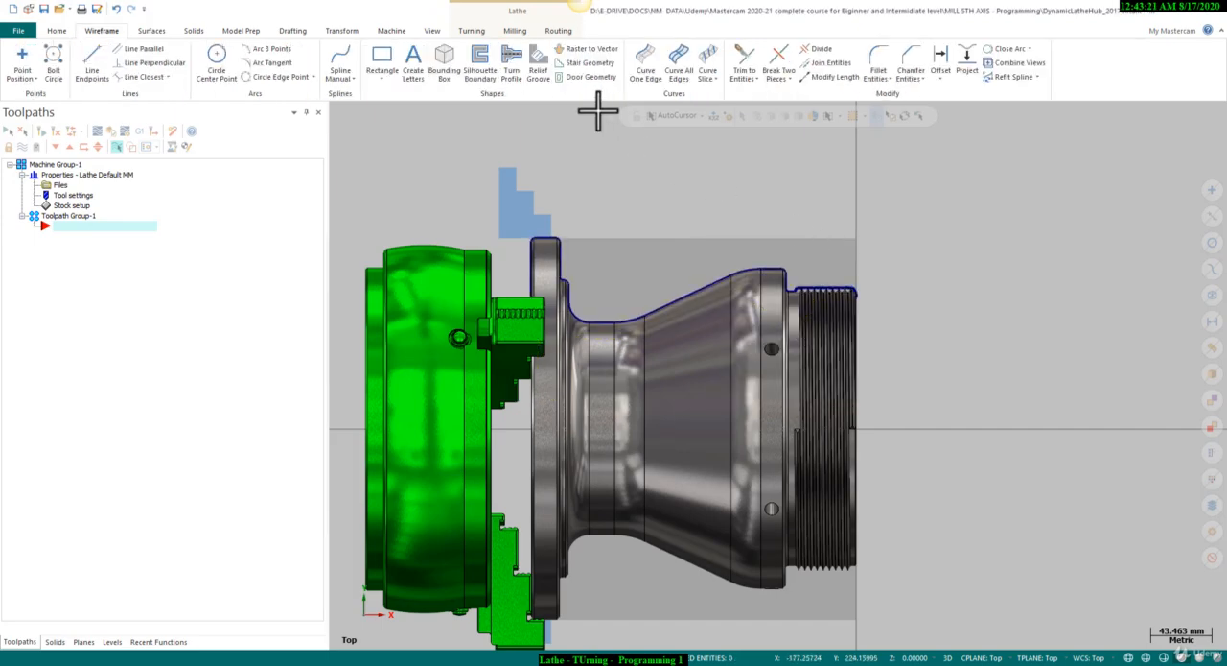
Change the wireframe colour of the hub's turn profile curves to cyan.
left_click_drag(953, 161, 480, 447)
right_click(721, 195)
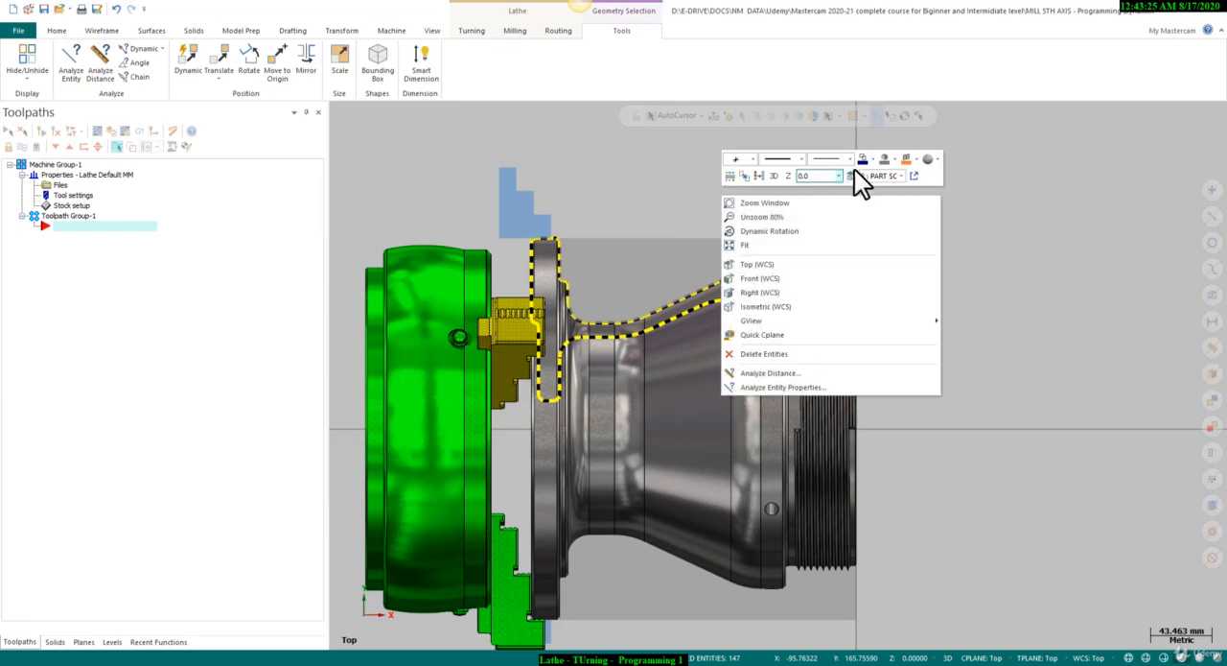
left_click(871, 160)
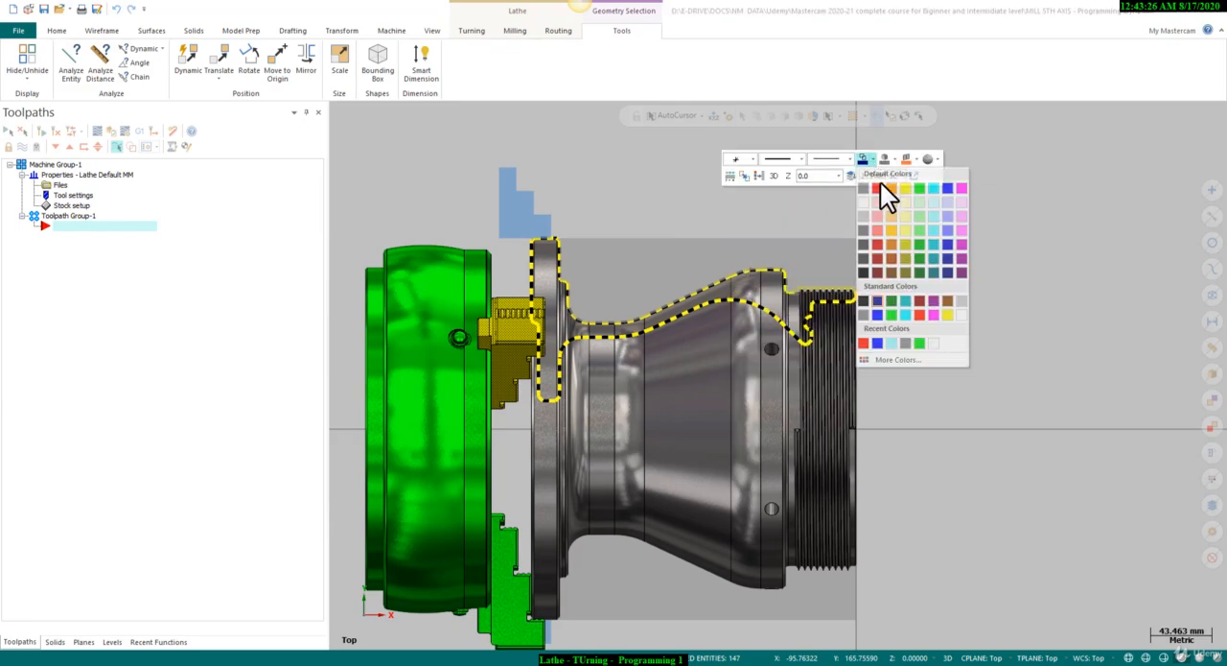
left_click(931, 190)
Recolour the upper chuck jaw solid green to match the rest of the chuck.
scroll(685, 255, "up", 1)
left_click(489, 313)
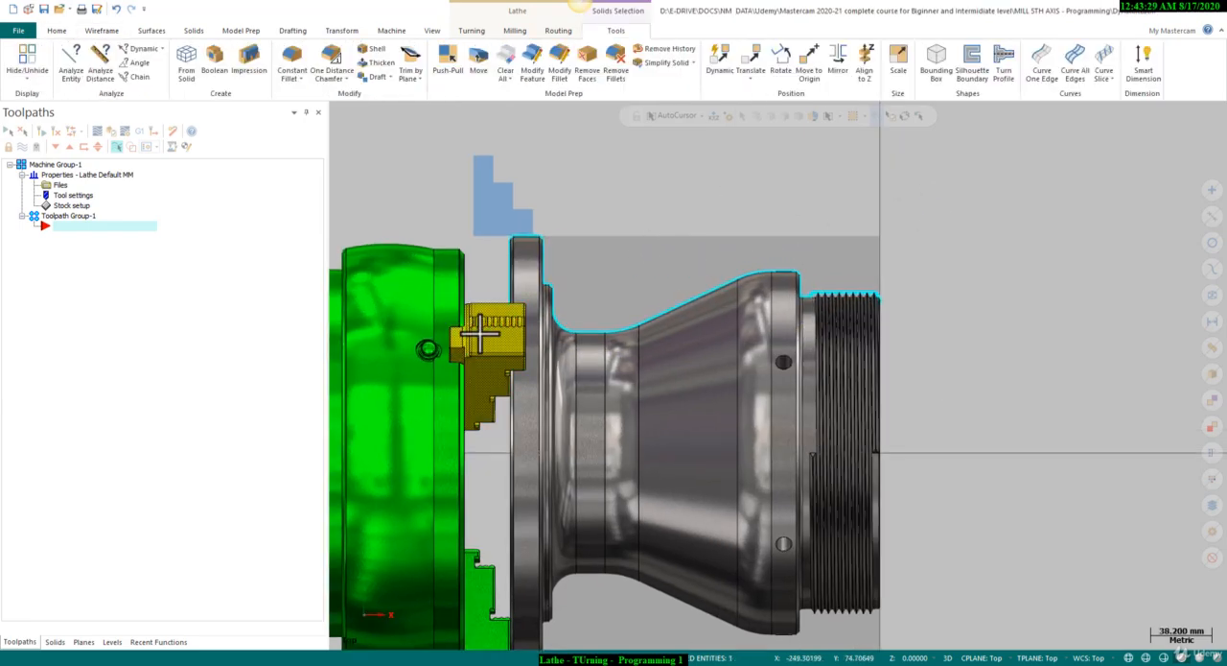
right_click(649, 296)
left_click(632, 296)
left_click(632, 296)
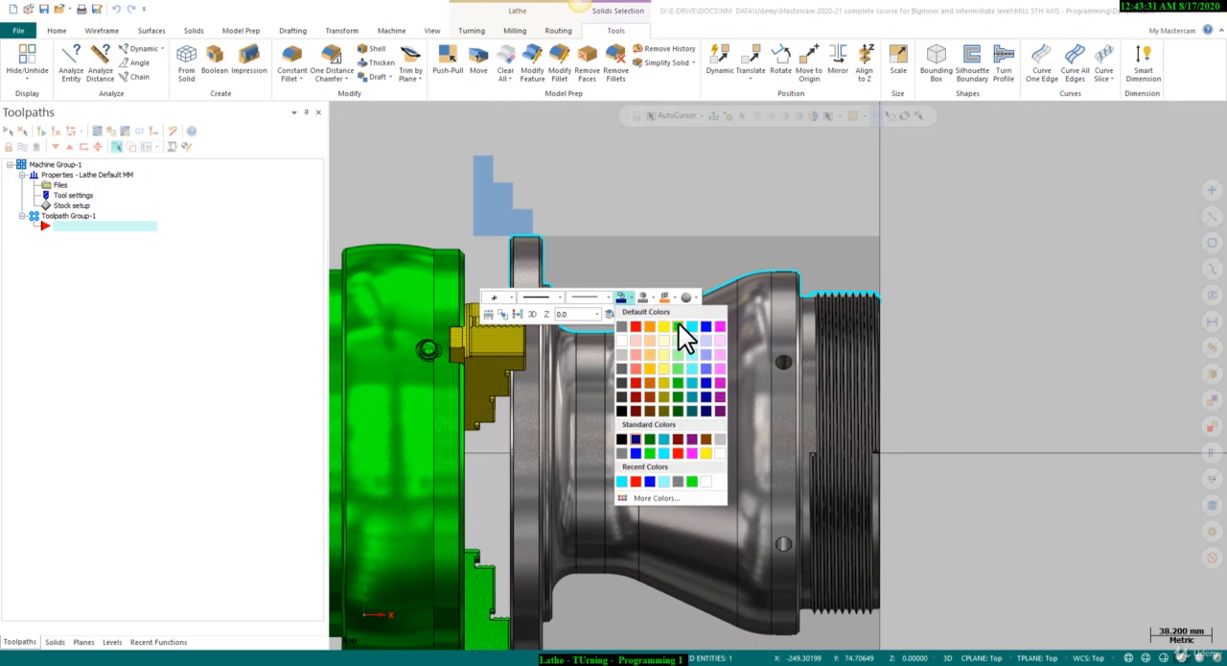
left_click(679, 325)
scroll(566, 240, "up", 1)
scroll(565, 240, "down", 1)
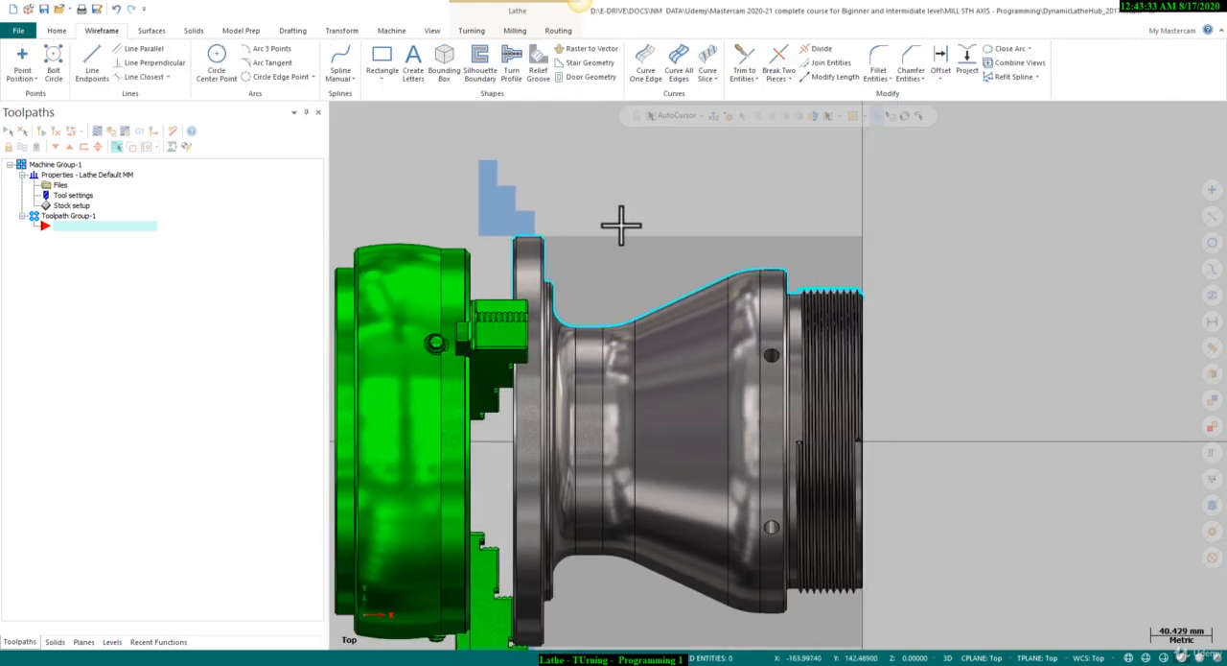
Isolate the hub's turn profile curves by hiding the hub and chuck solids.
left_click_drag(482, 186, 920, 453)
left_click(57, 30)
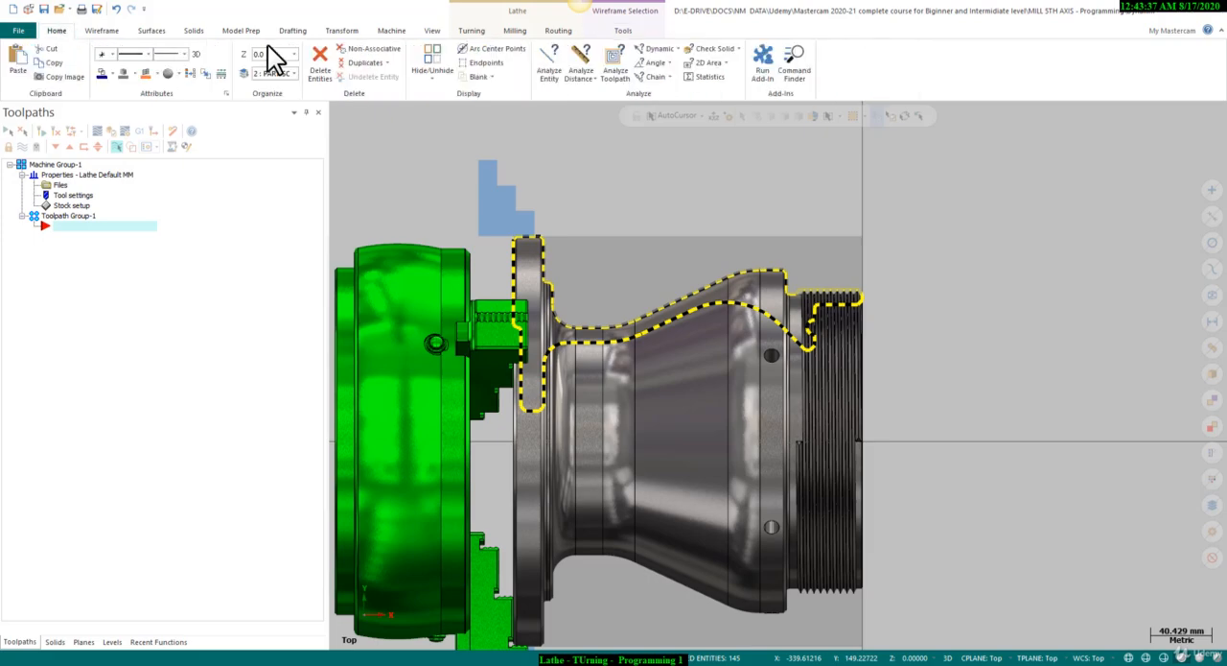
left_click(434, 55)
scroll(767, 247, "down", 1)
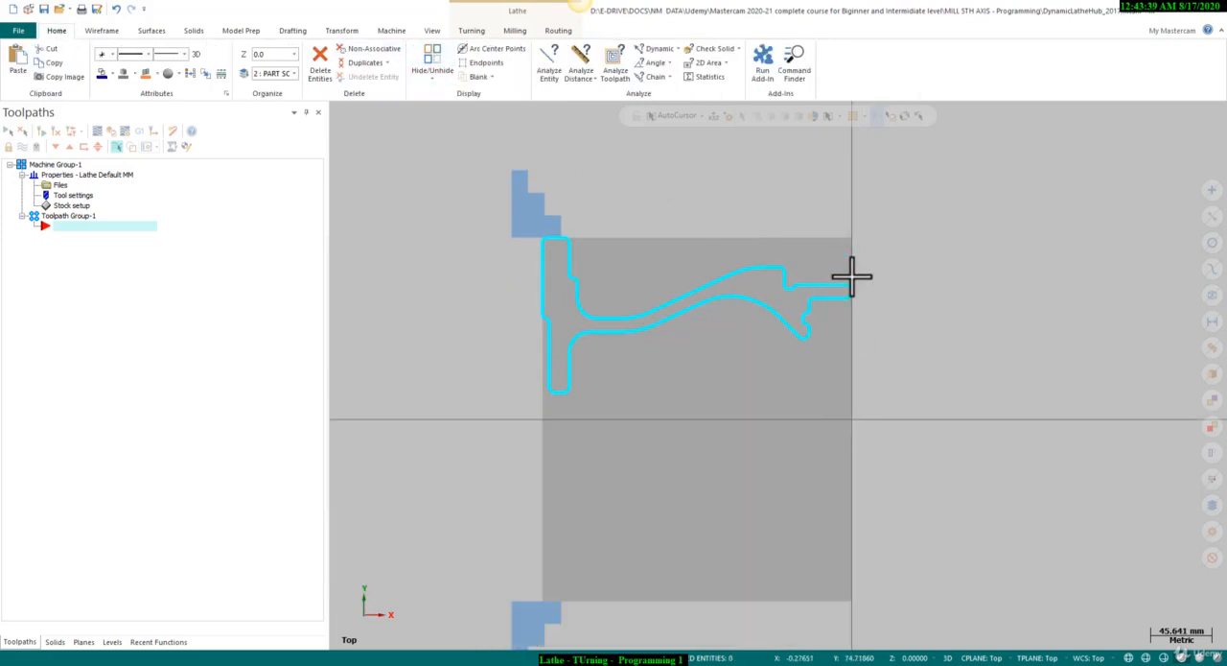
Draw a vertical line about 137 mm long from the origin up to the stock's upper front corner.
left_click(102, 30)
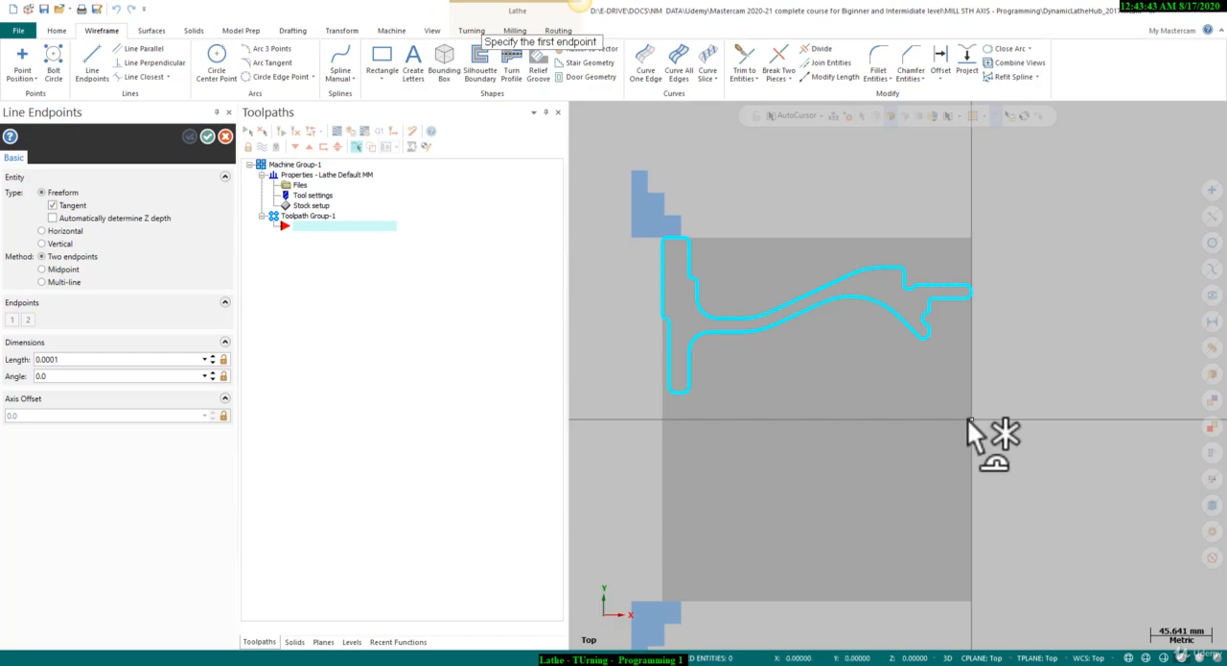
left_click(971, 419)
left_click(972, 238)
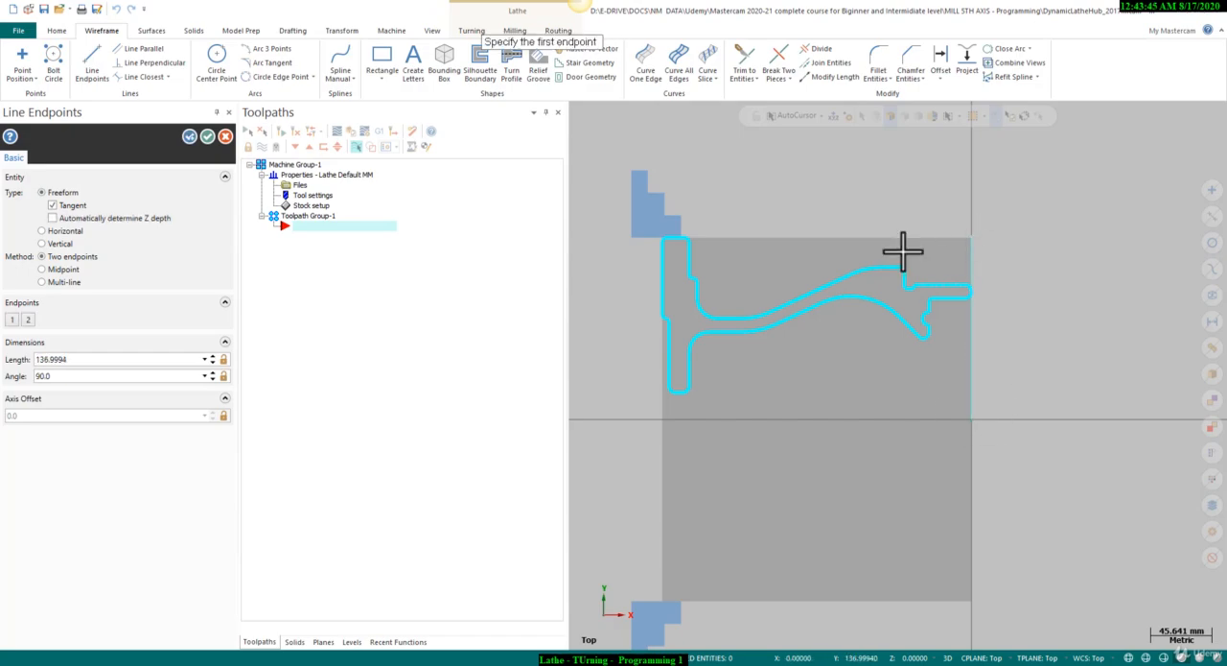
left_click(207, 136)
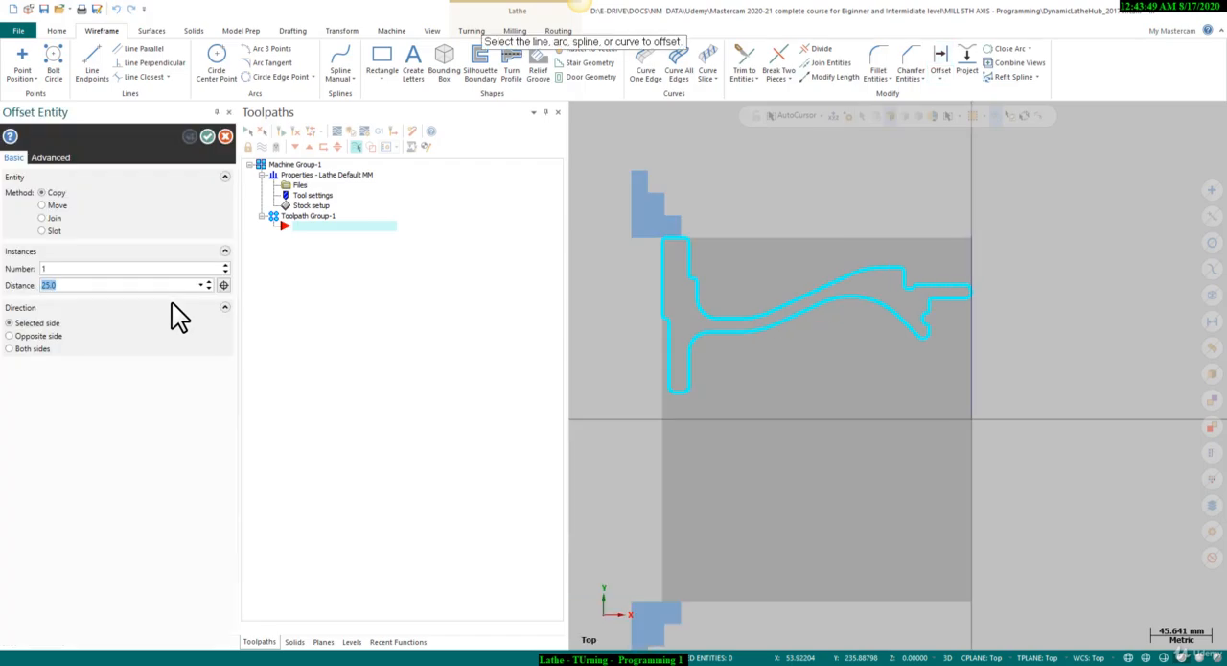
Offset a copy of the vertical front line by 1.0 mm, outward from the part face.
type("0")
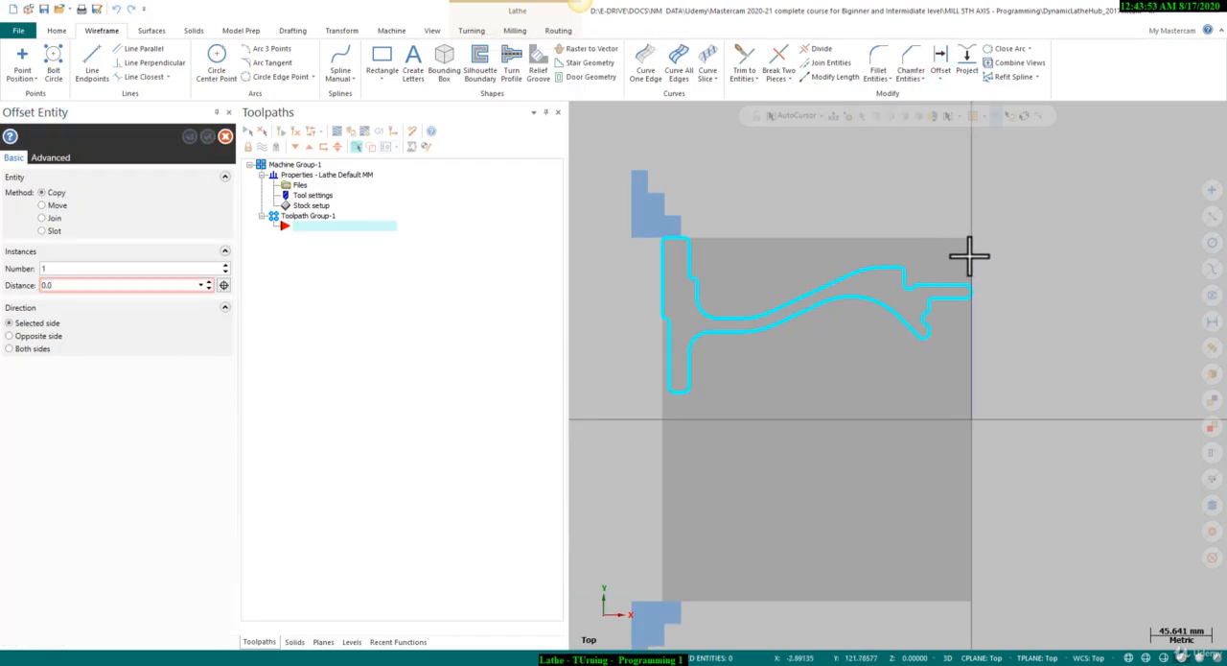
left_click(102, 284)
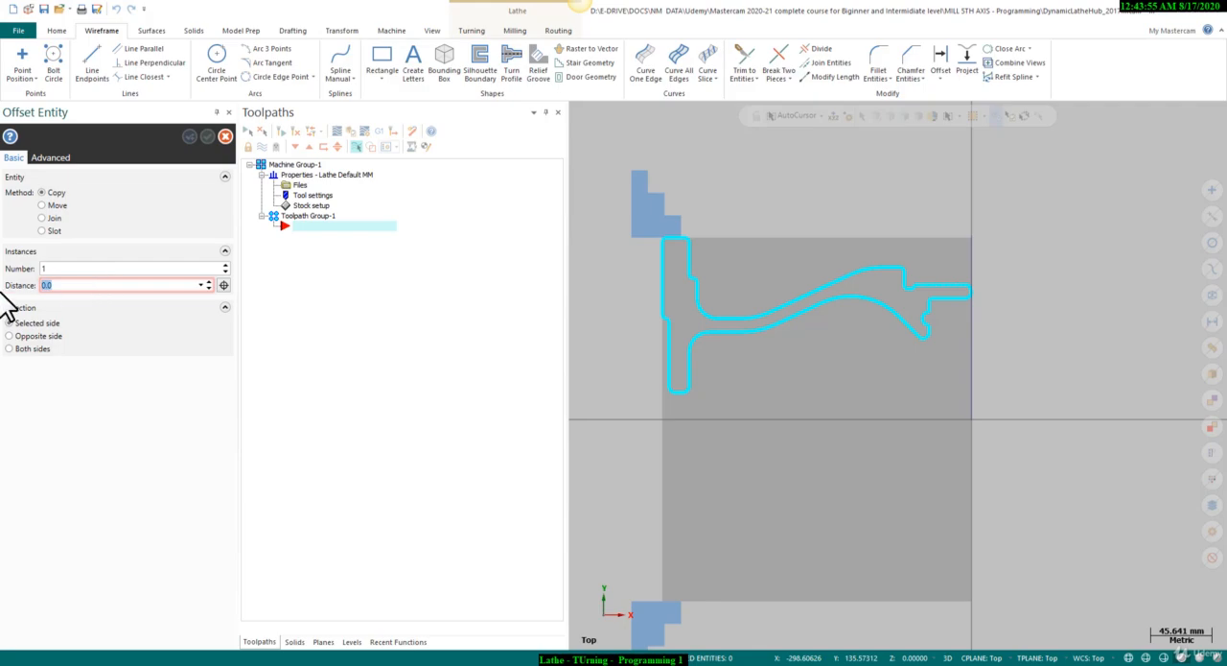
key("Return")
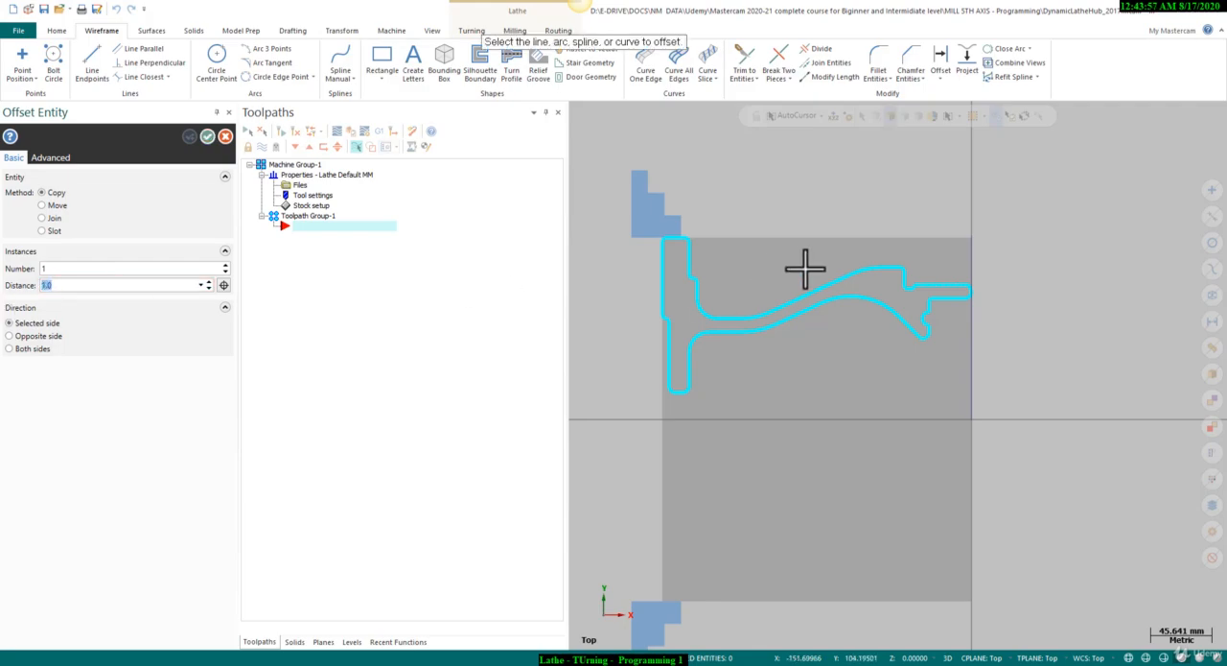
left_click(976, 252)
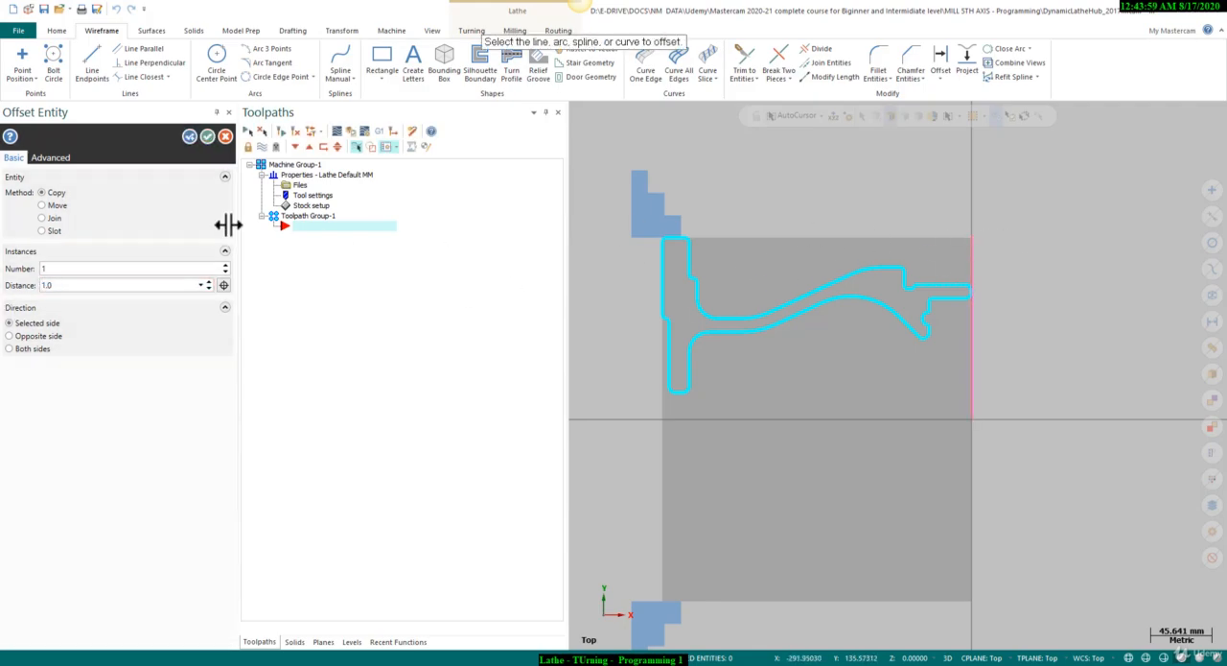
left_click(209, 135)
Start a lathe Face toolpath with the T0101 OD Rough Right 80-degree tool and open the tool's definition.
scroll(808, 241, "up", 1)
left_click(482, 35)
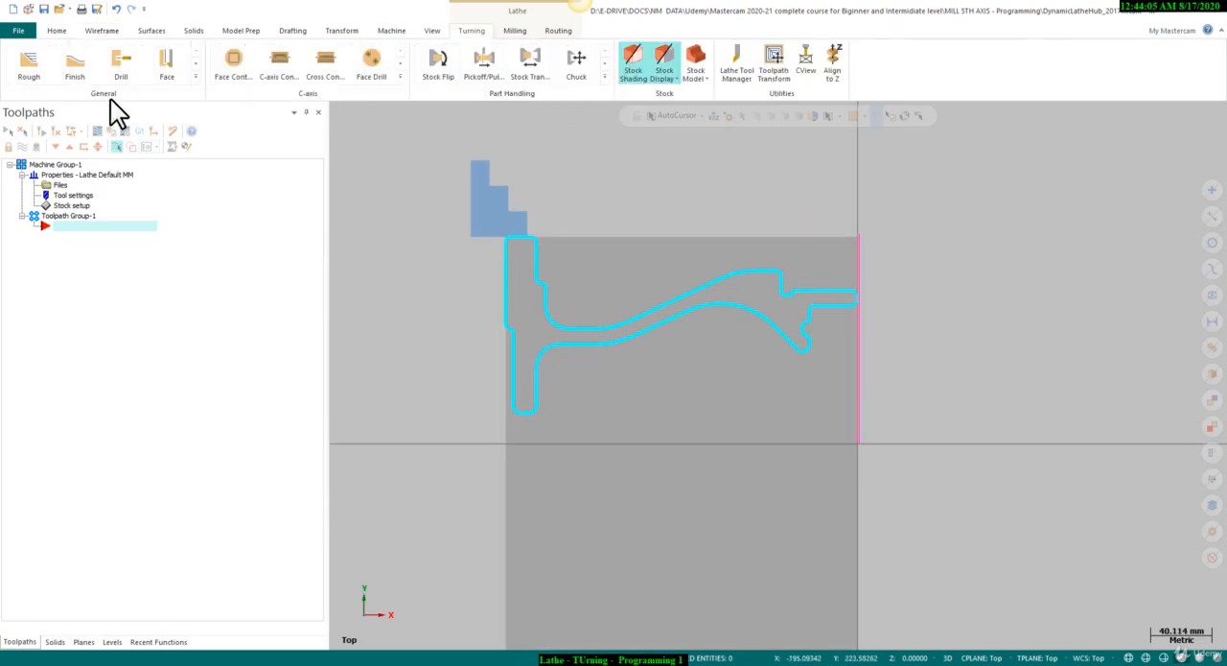
left_click(197, 79)
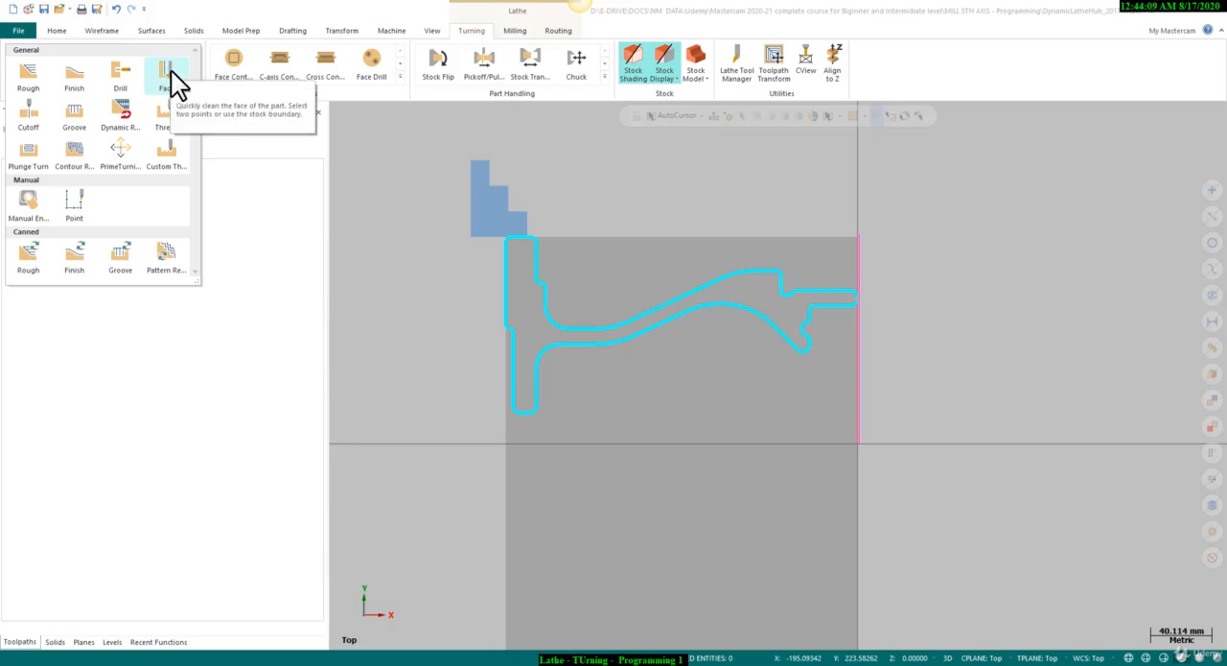
left_click(166, 65)
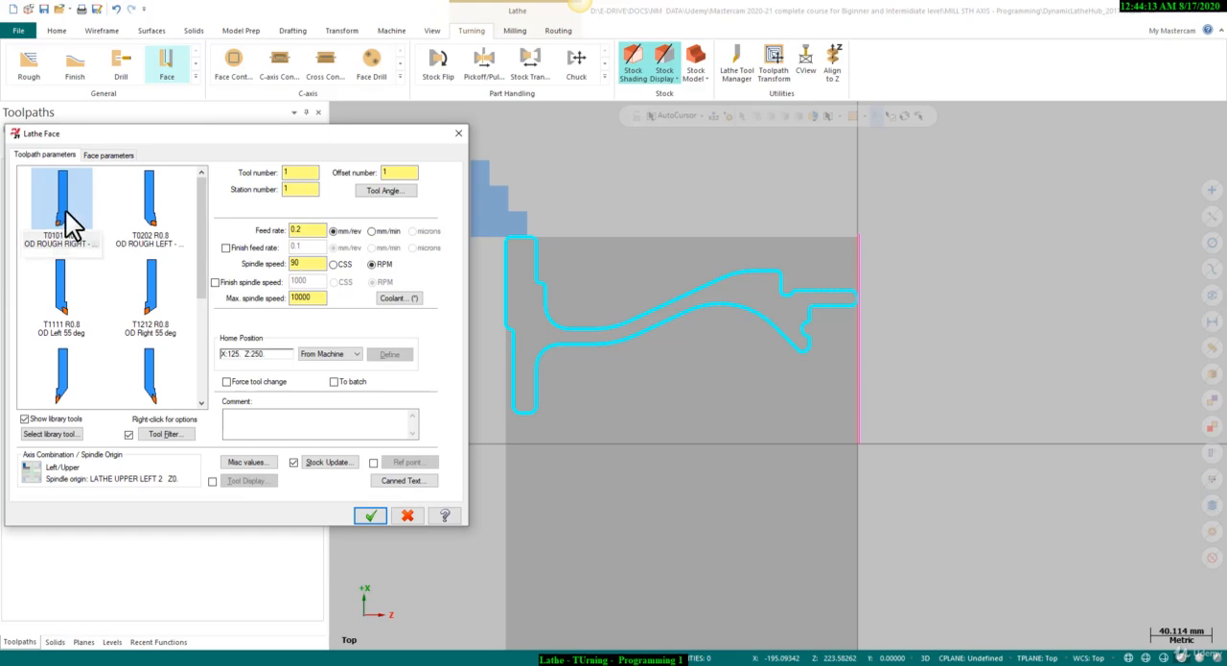
left_click(67, 214)
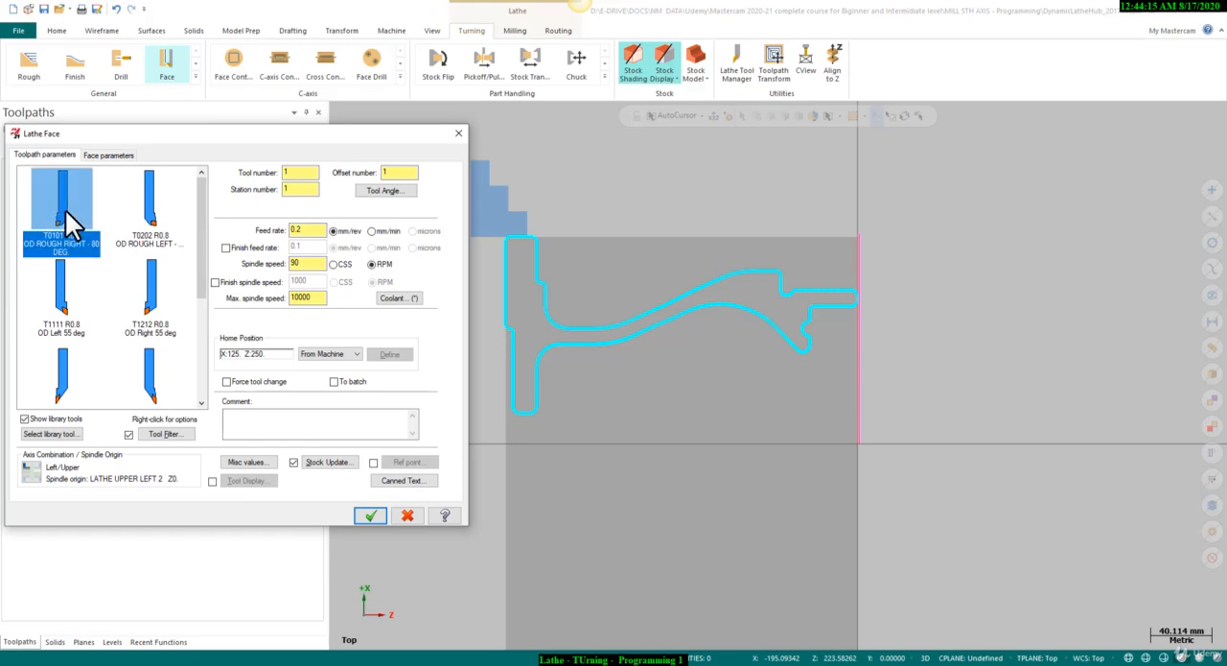
double_click(67, 213)
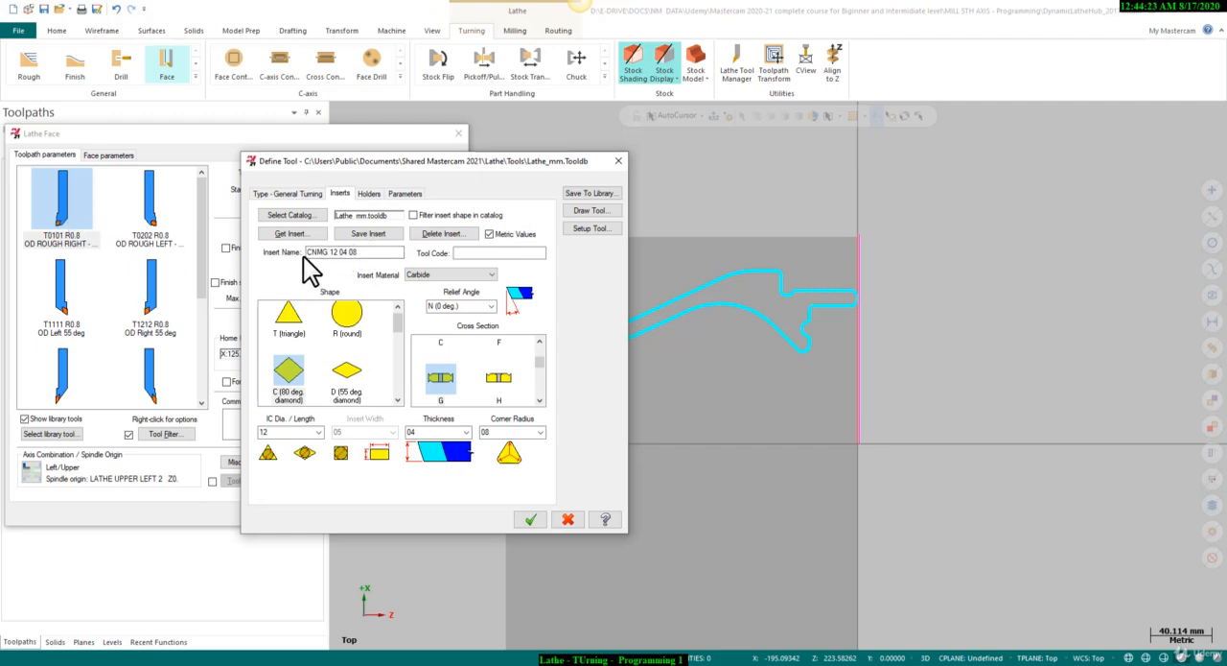
Assign the CNMG 12 04 08 insert to the facing tool and accept its definition.
double_click(370, 256)
left_click(290, 234)
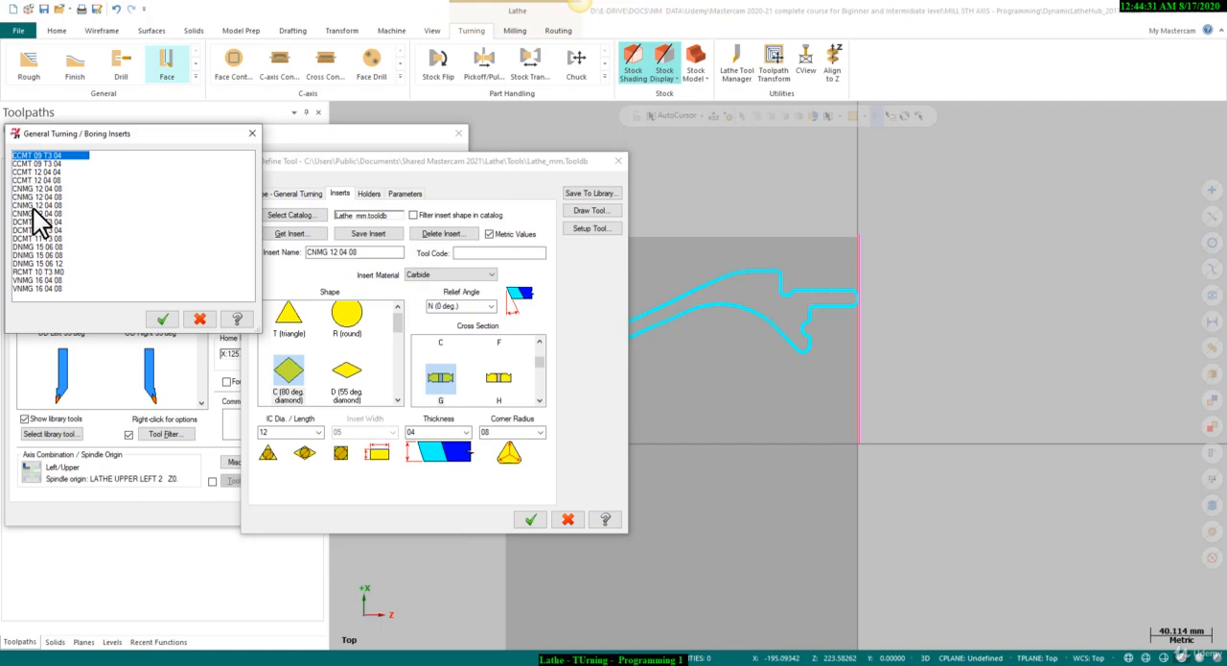
left_click(161, 320)
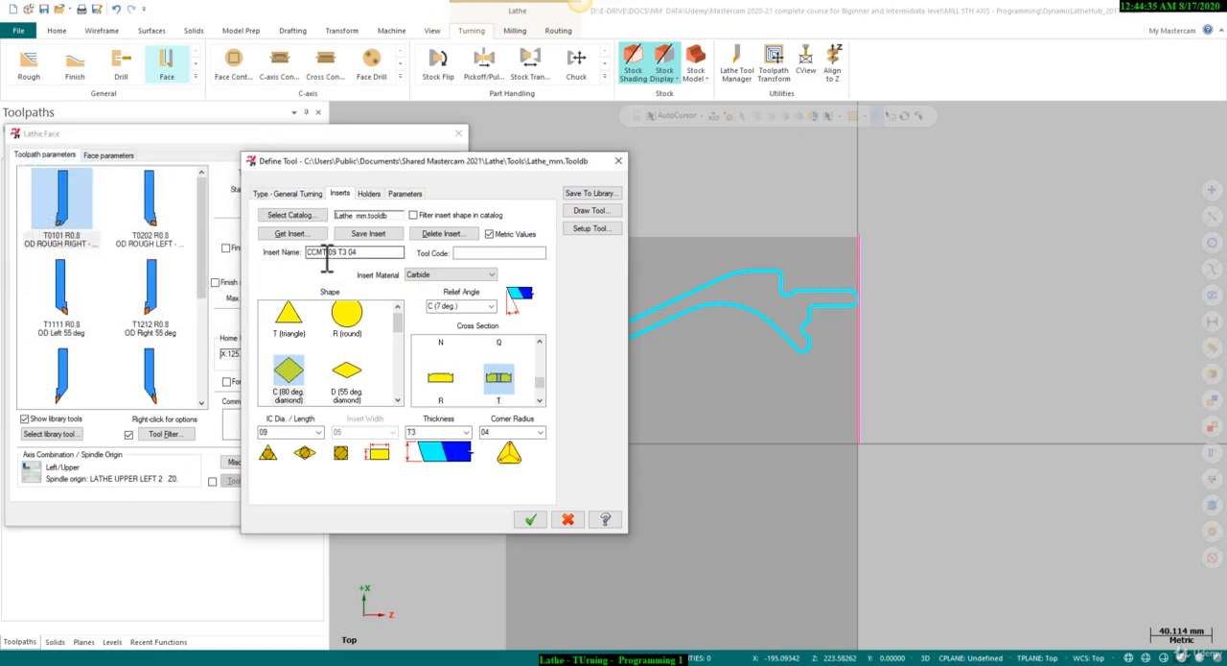
left_click(288, 234)
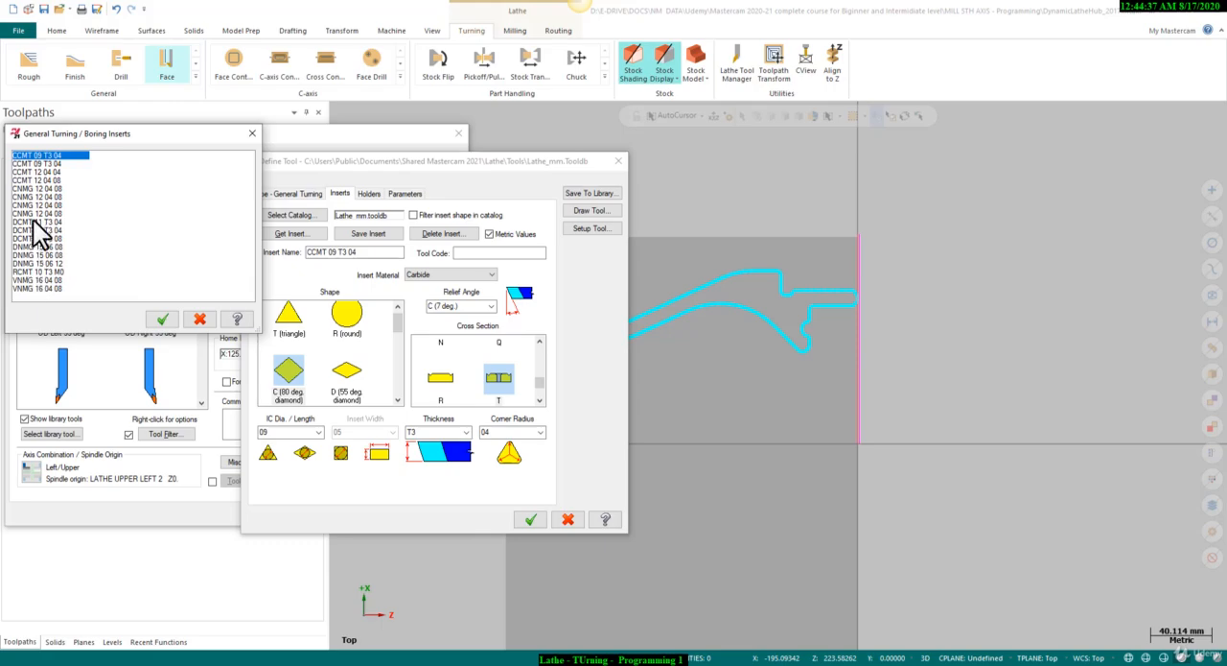
left_click(28, 189)
left_click(161, 320)
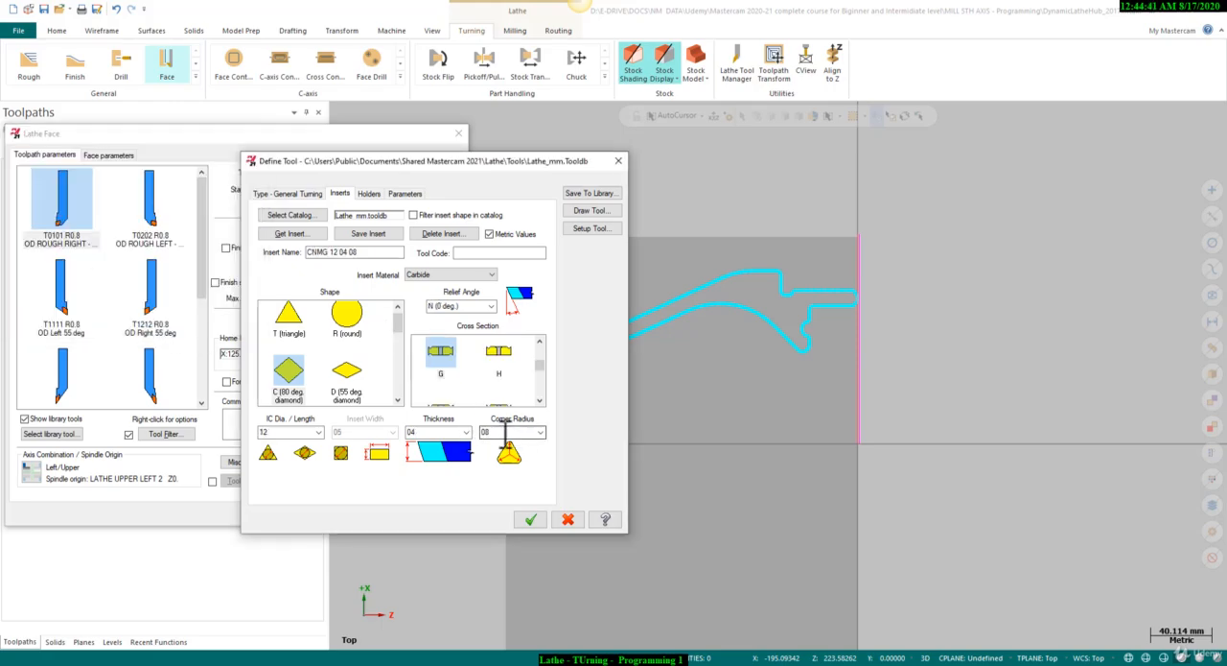
left_click(530, 518)
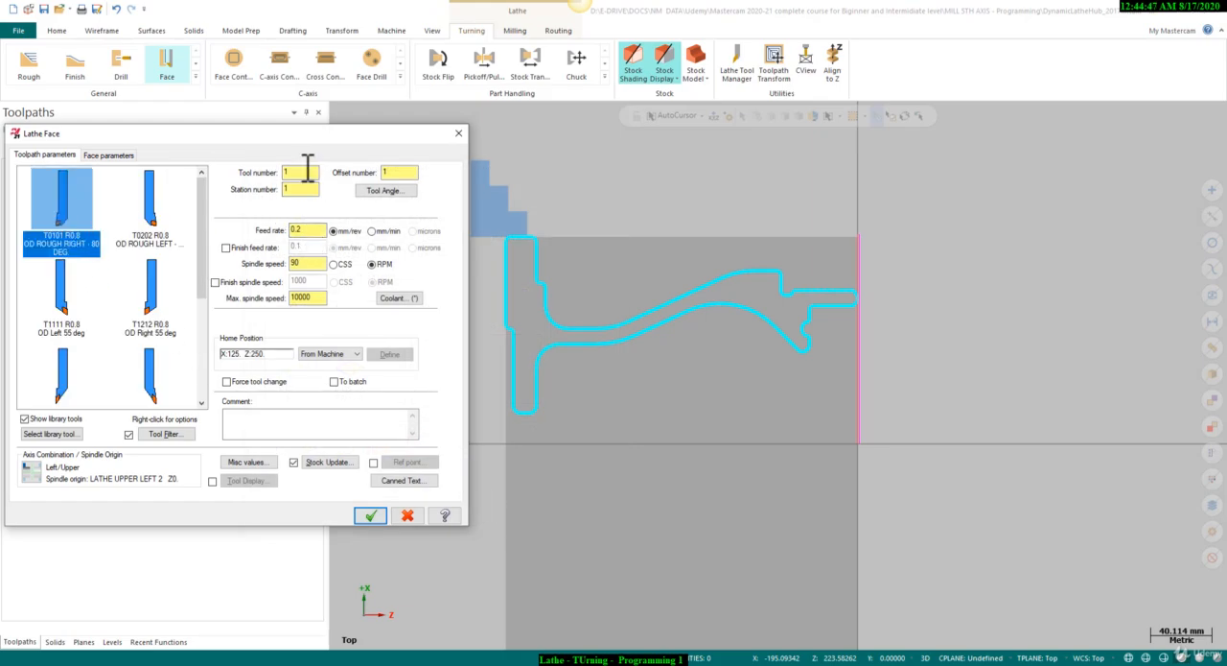
Set the facing feed rate to 0.1 mm/rev, spindle speed to 500 CSS and maximum spindle speed to 1000.
double_click(291, 189)
double_click(299, 230)
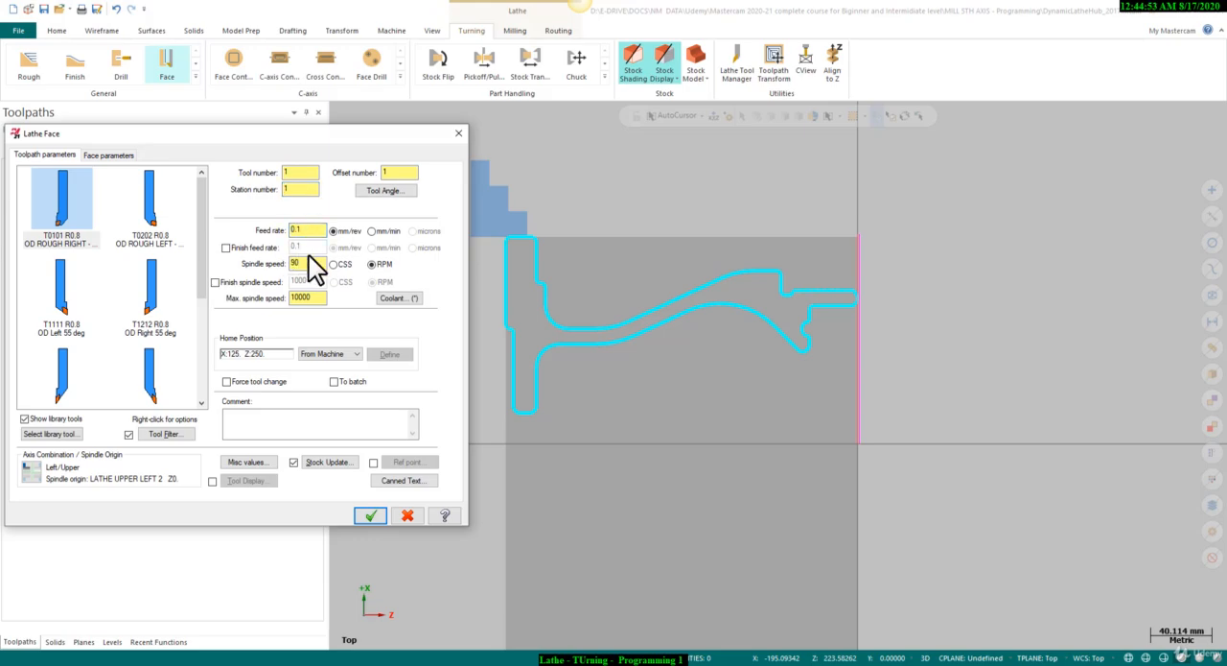
double_click(296, 264)
left_click(339, 272)
left_click_drag(318, 299, 280, 306)
Define the facing area by two points, from the origin to the upper end of the offset line.
left_click(109, 156)
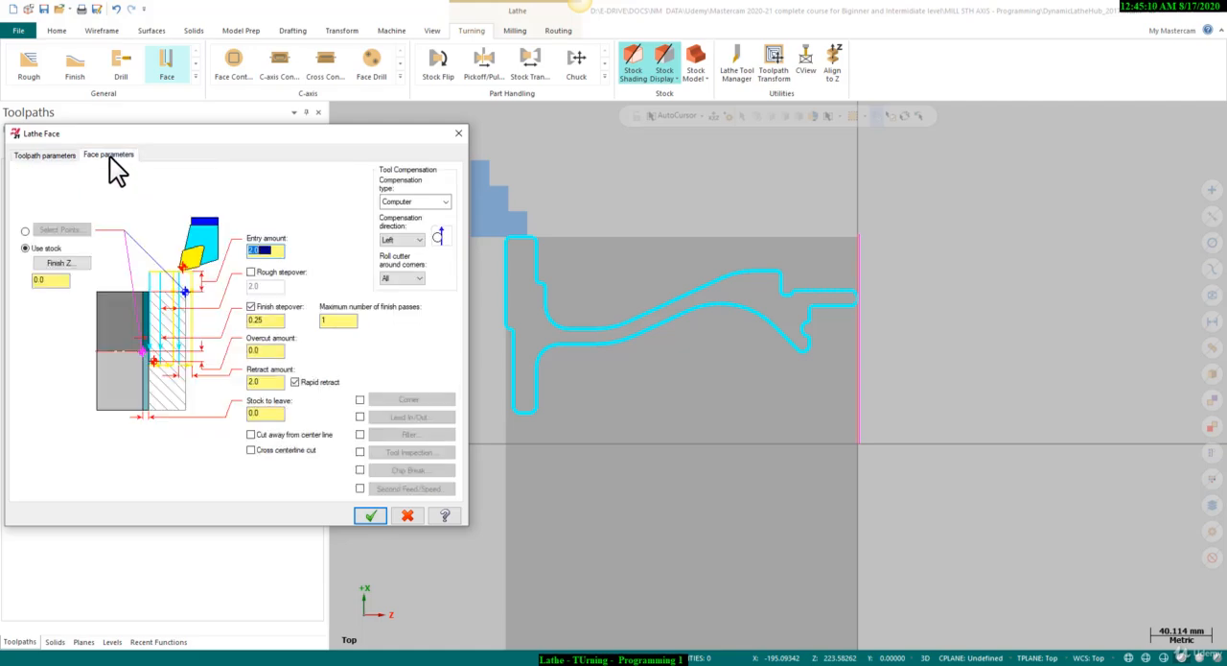
left_click(25, 232)
left_click(49, 231)
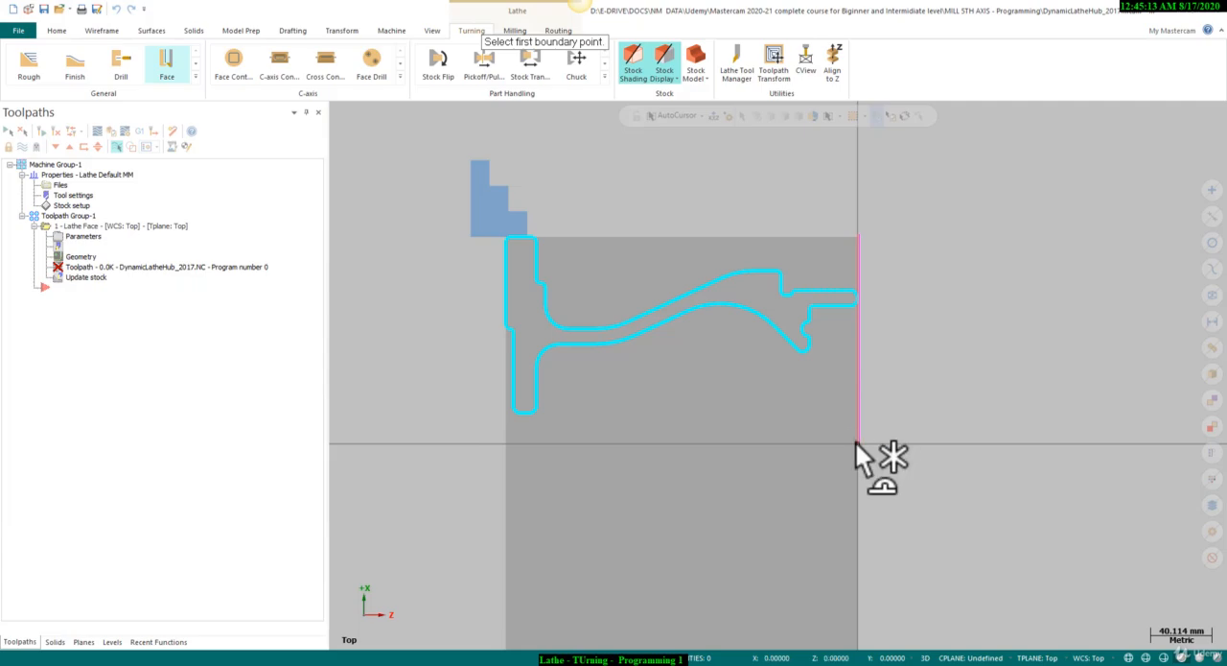
scroll(855, 441, "up", 2)
left_click(856, 444)
scroll(882, 227, "down", 3)
scroll(870, 232, "up", 4)
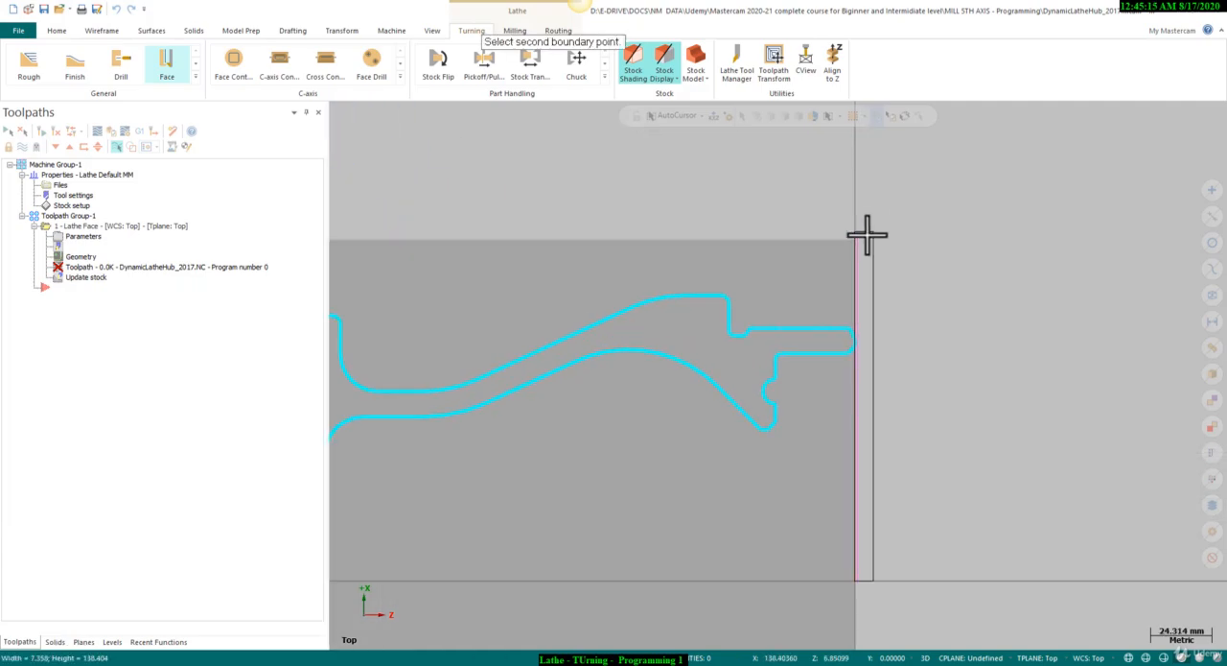
left_click(867, 233)
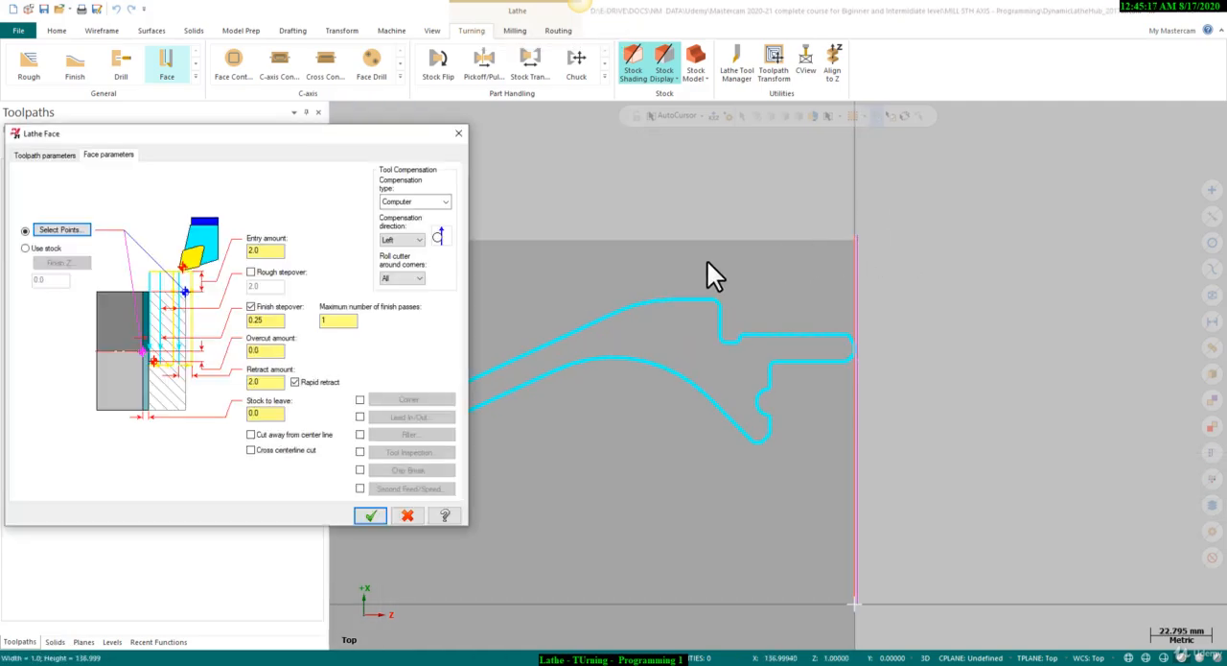
Set the facing entry amount to 1.0, enable a rough stepover of 0.5 and set the finish stepover to 0.1.
double_click(265, 250)
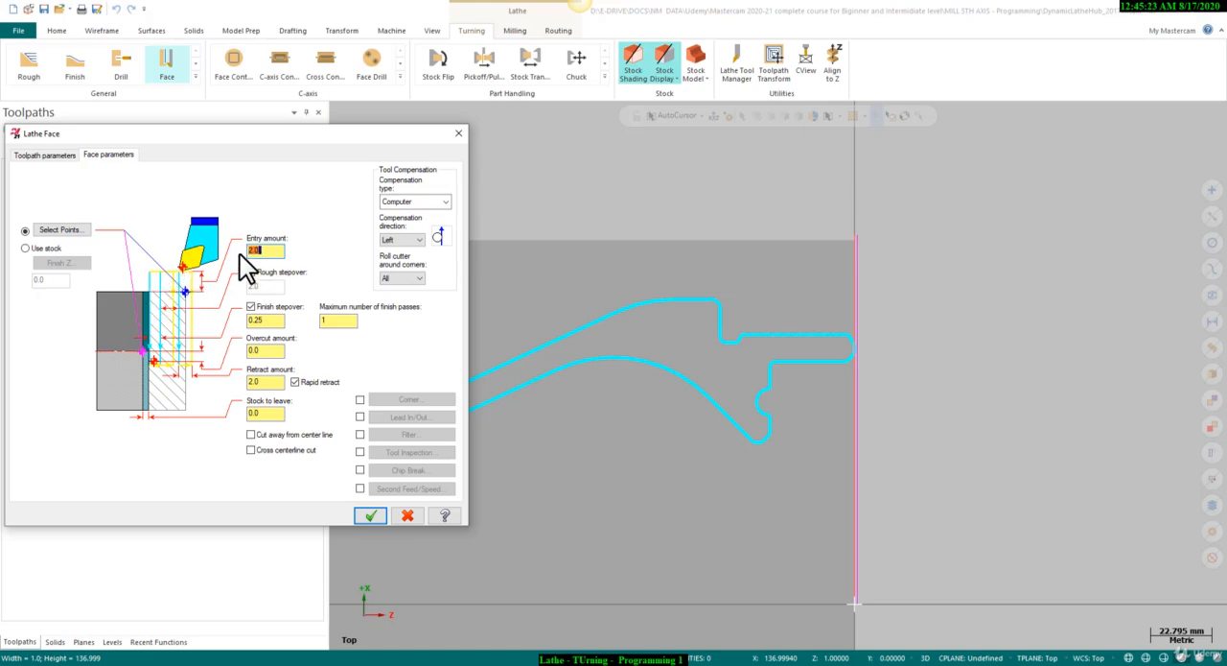
key("Return")
left_click(273, 285)
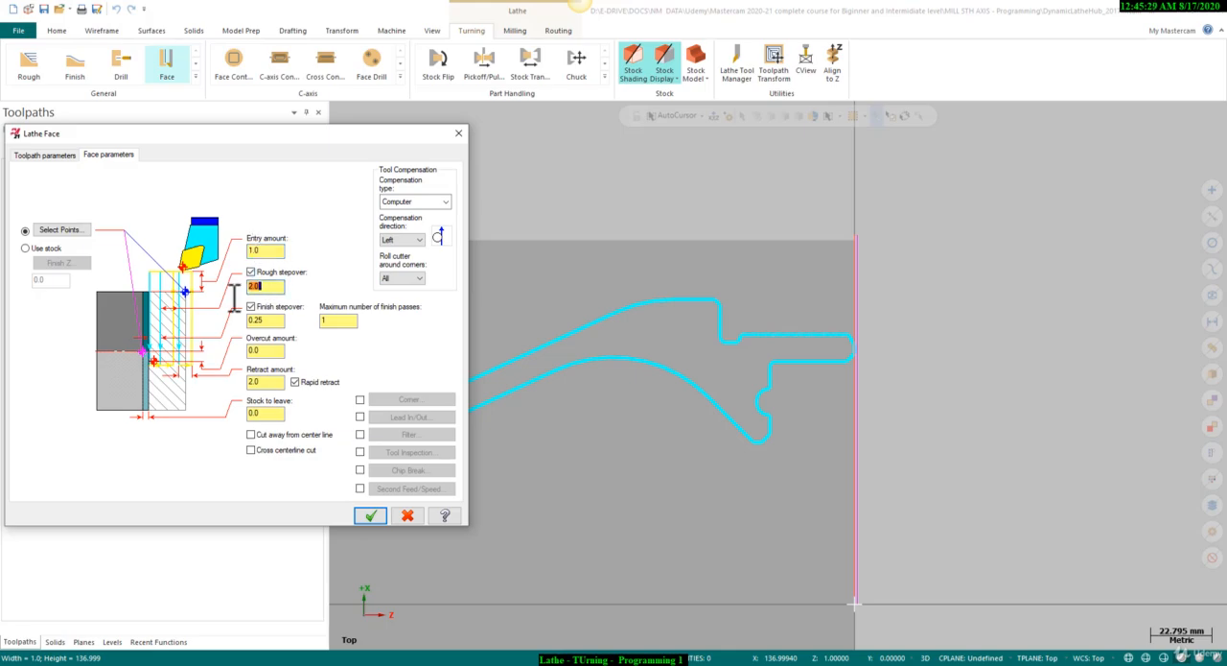
key("Return")
left_click(269, 320)
left_click_drag(351, 320, 220, 321)
type(".1")
double_click(265, 320)
Set the facing overcut amount to 1.6 and retract amount to 1.0, and generate the Face toolpath.
left_click(266, 351)
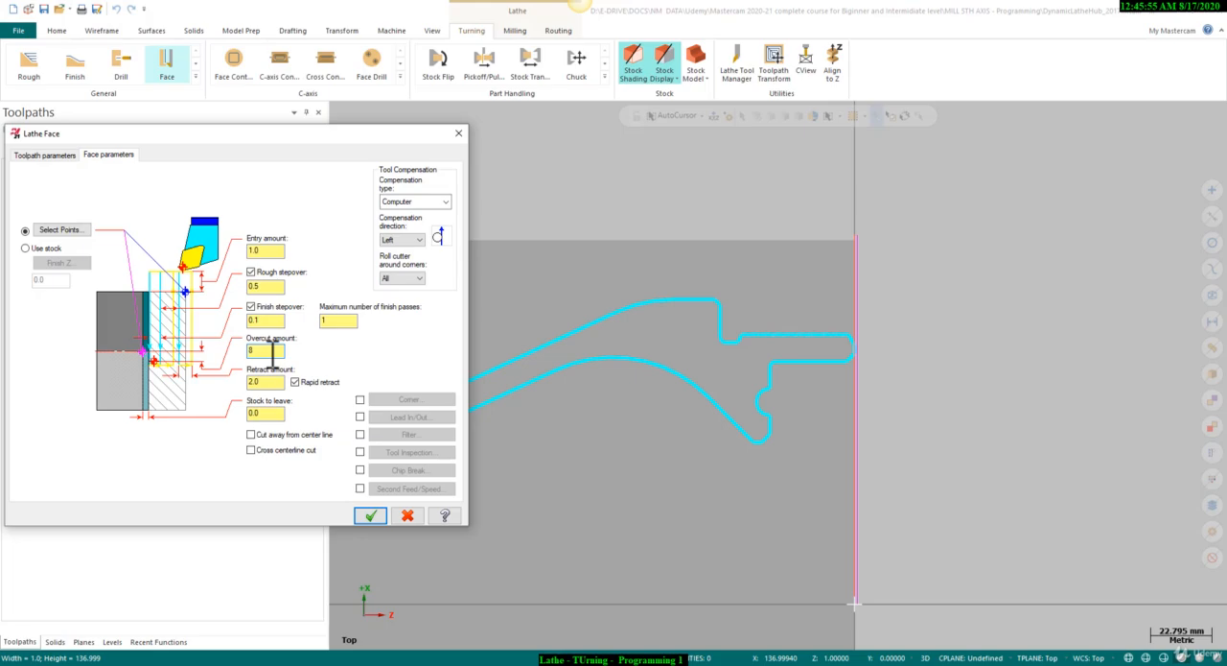
key("BackSpace")
type(".8*")
key("Tab")
type("1")
key("Tab")
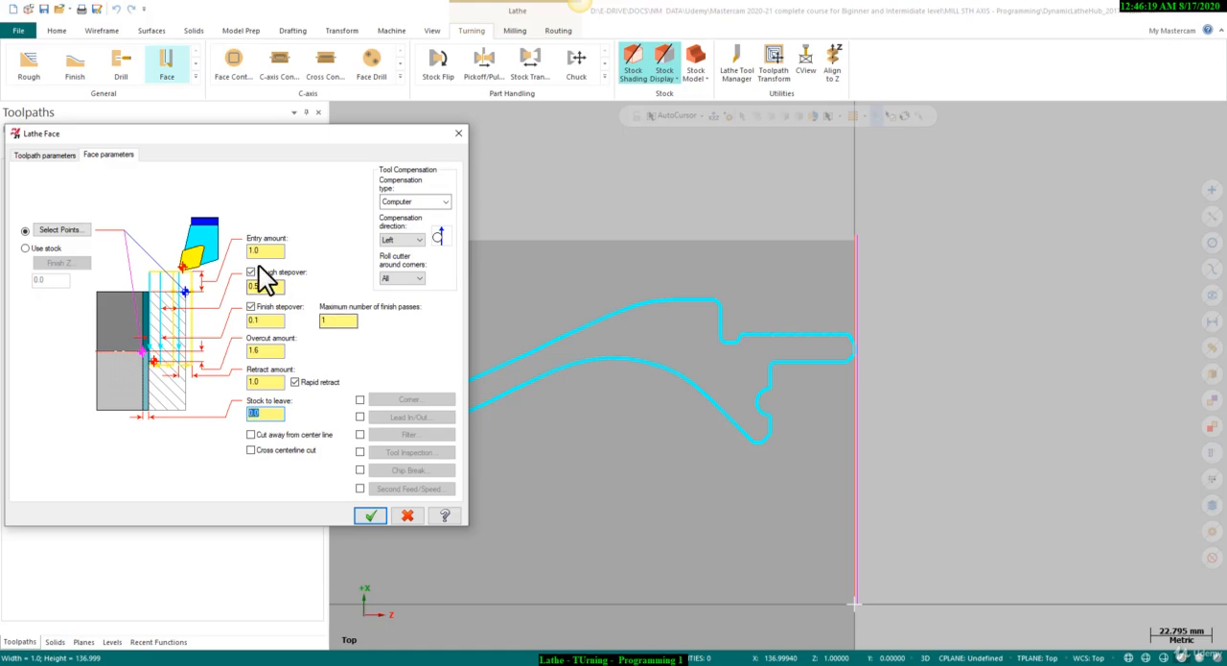
left_click(370, 516)
Backplot the Face toolpath to check the tool's motion across the stock front.
scroll(767, 297, "down", 2)
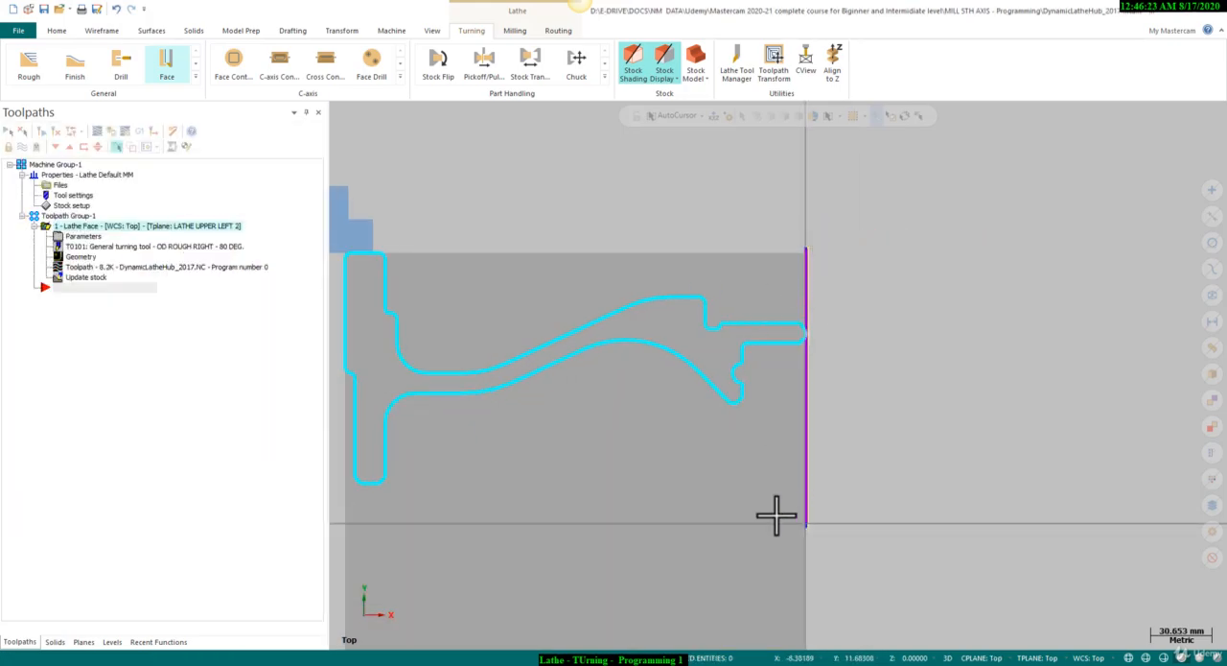
scroll(513, 373, "down", 3)
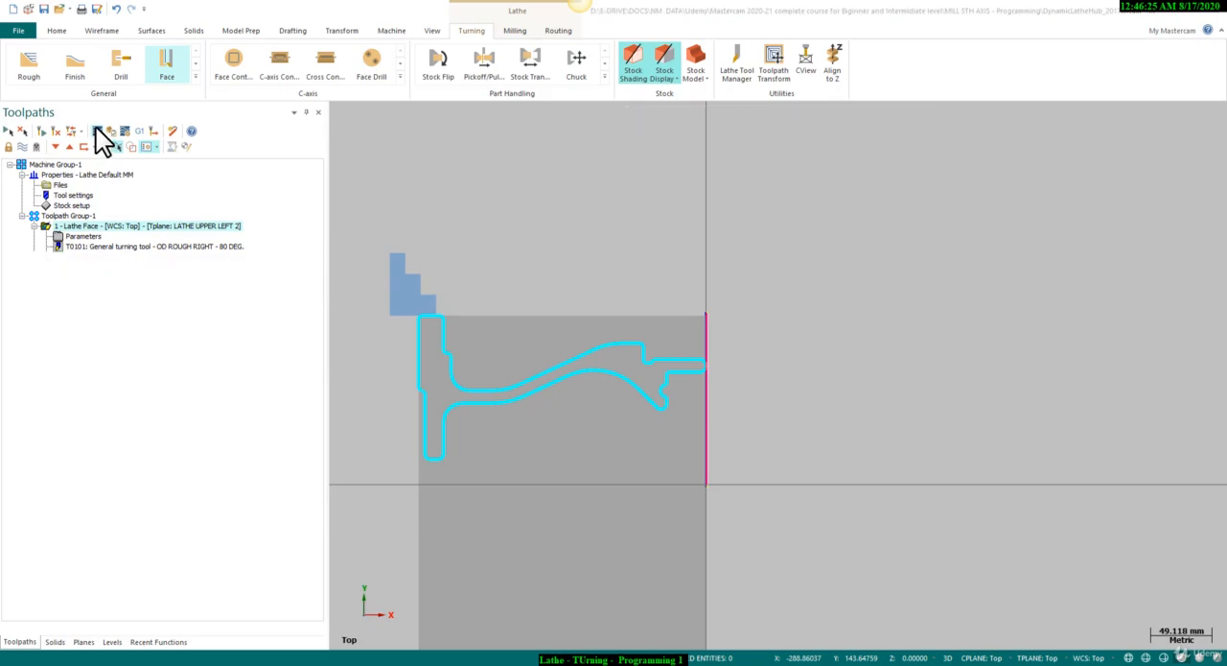
left_click(96, 129)
left_click(334, 111)
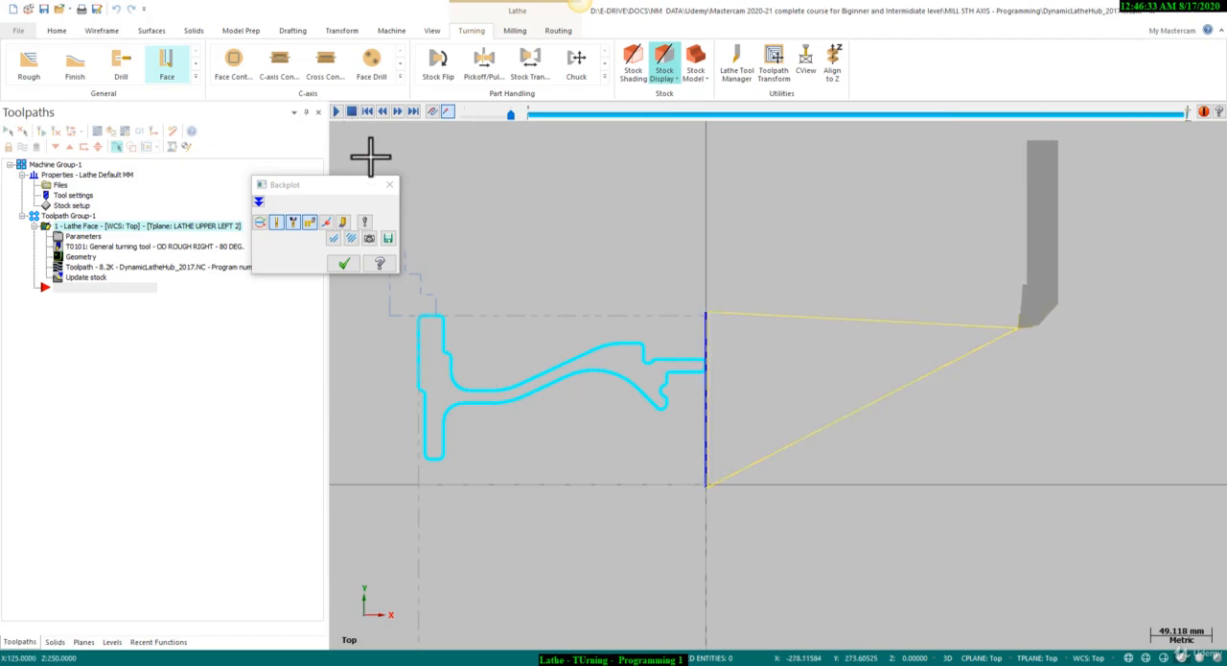
left_click(390, 184)
Start a Rough turning toolpath for the hub's outer profile.
scroll(583, 342, "up", 2)
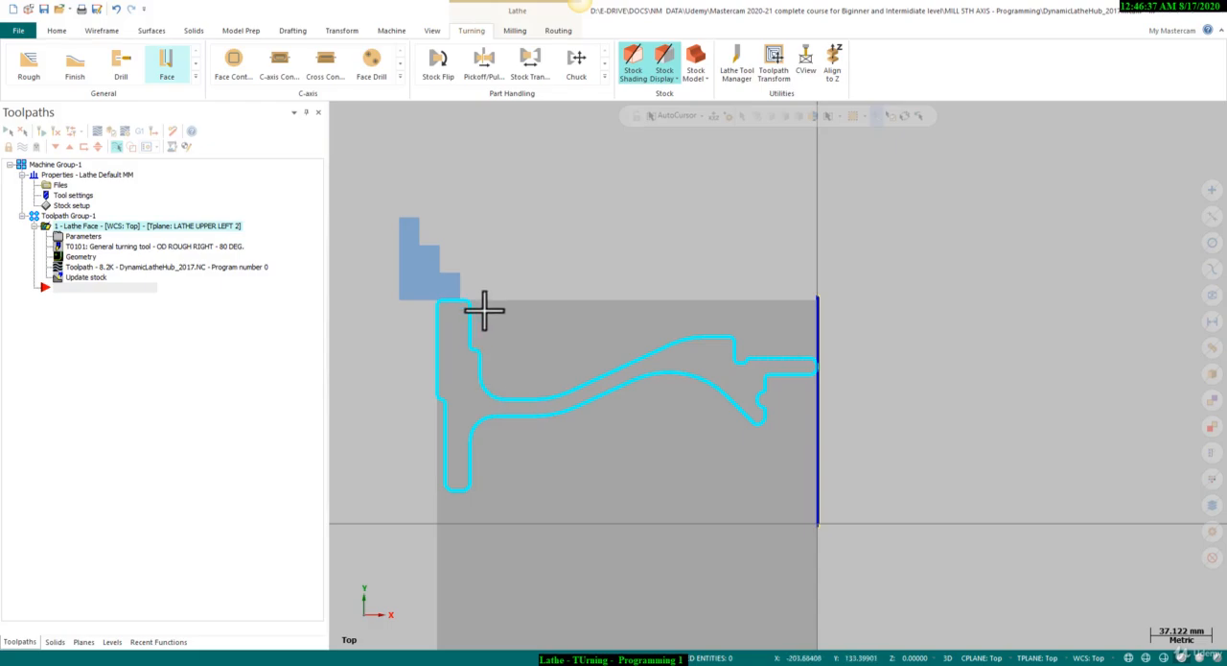
scroll(681, 329, "up", 1)
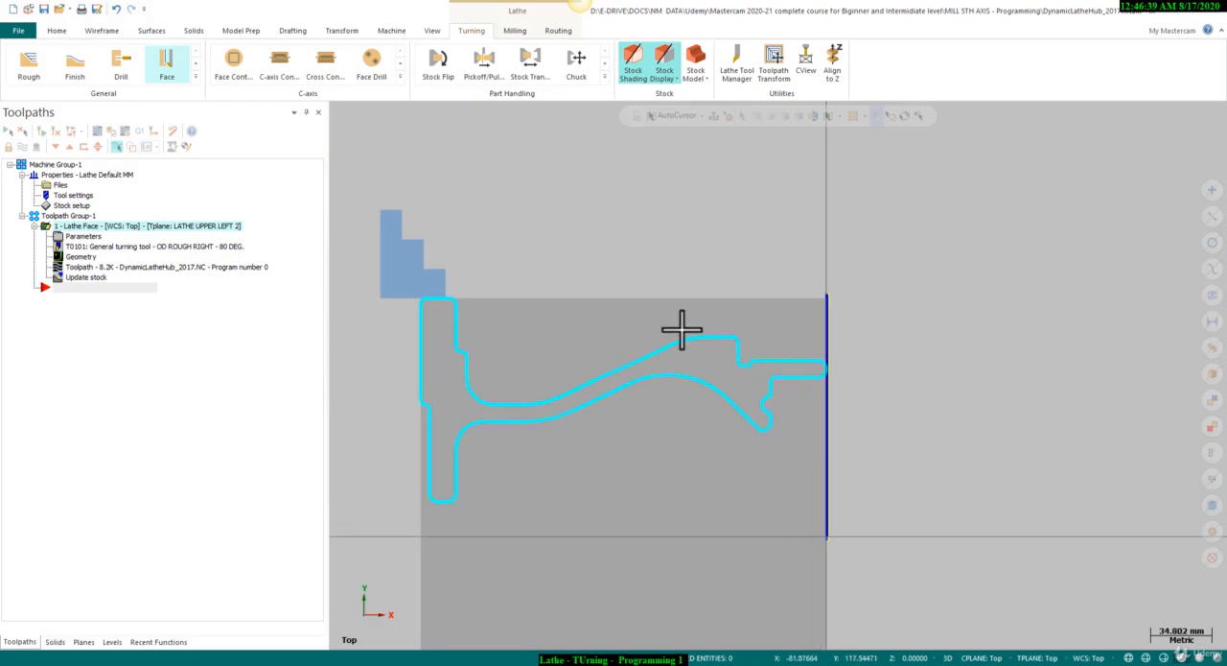
left_click(196, 79)
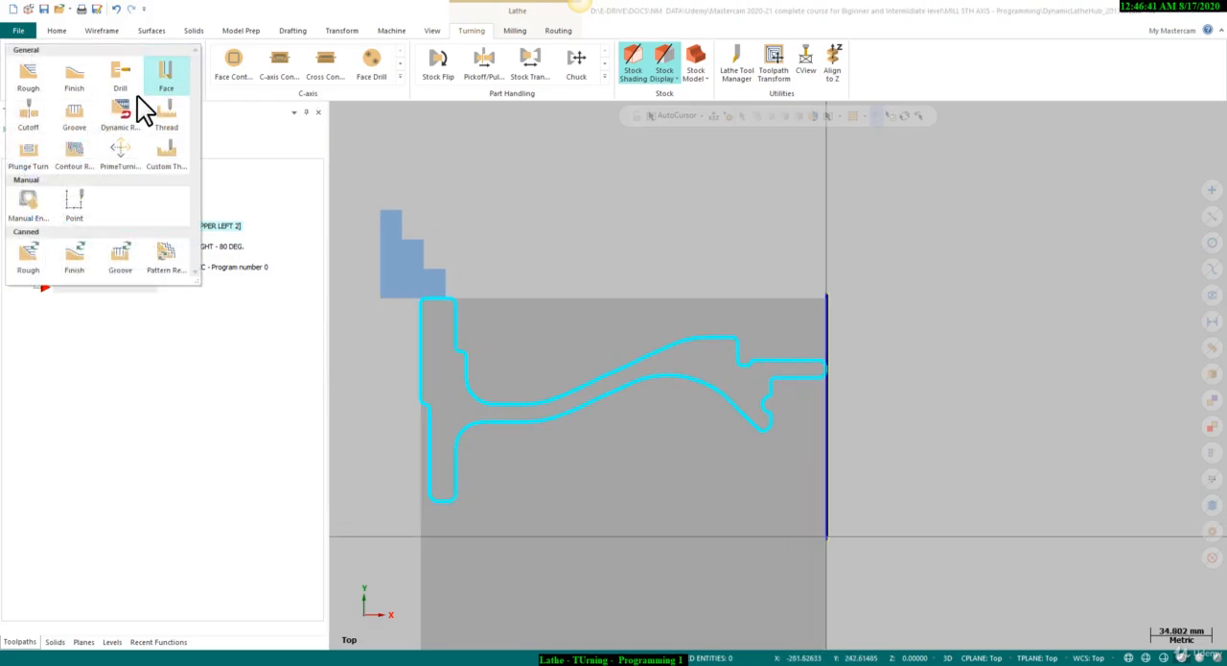
left_click(36, 86)
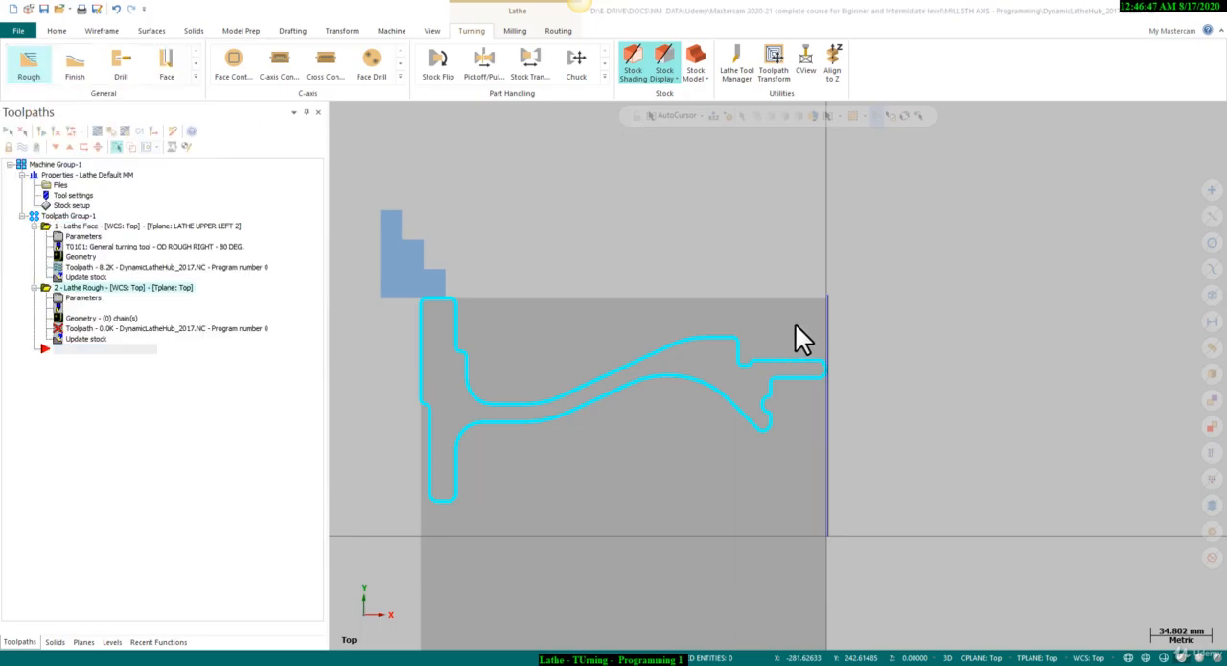
scroll(808, 356, "up", 5)
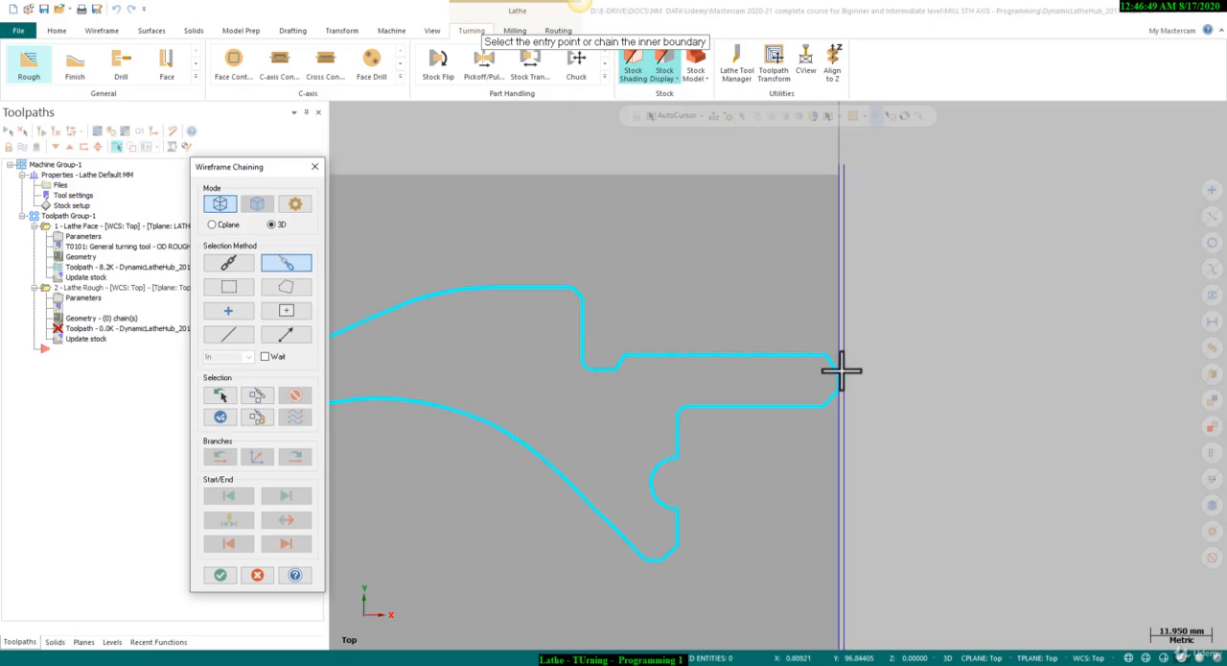
left_click(833, 365)
scroll(978, 438, "up", 5)
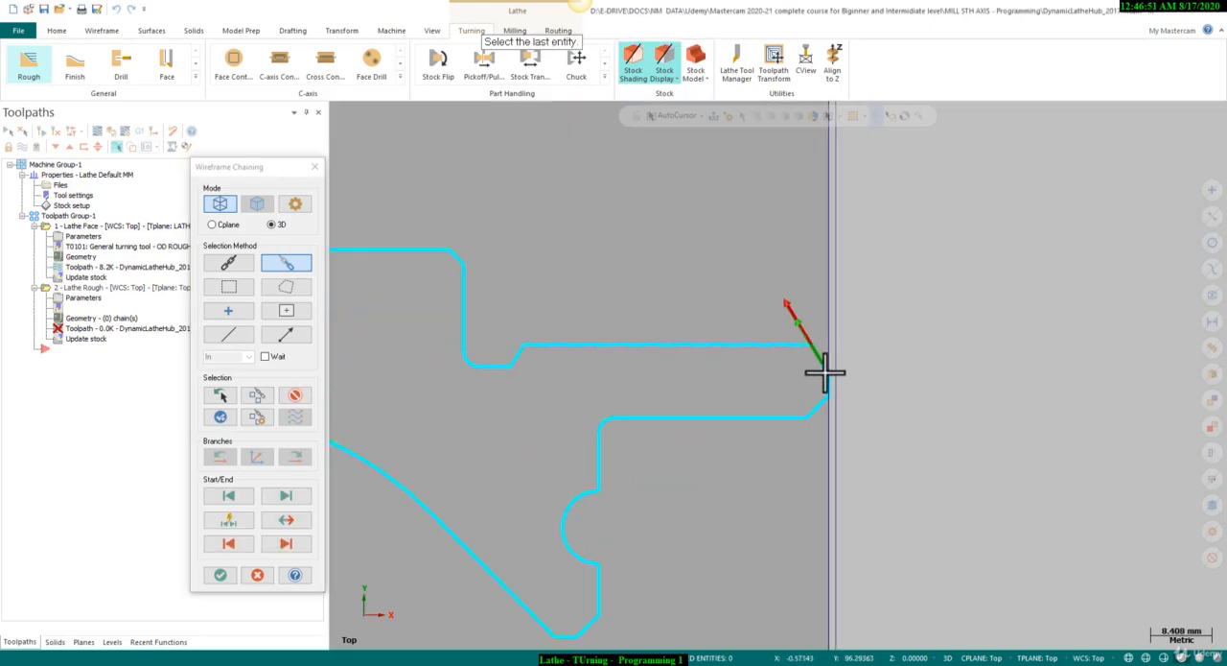
scroll(828, 374, "up", 1)
left_click(294, 394)
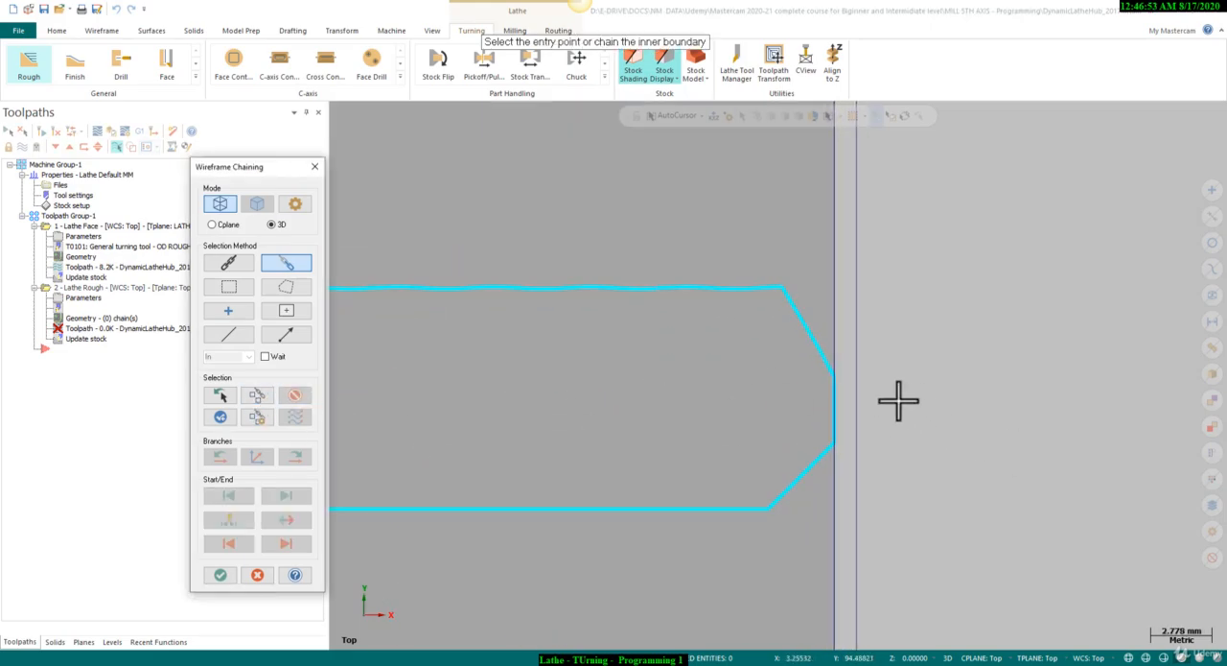
Chain the upper outer profile from the hub's front chamfer to the corner chamfer beside the chuck jaws as the roughing boundary.
scroll(904, 403, "up", 2)
left_click(804, 353)
scroll(986, 452, "down", 3)
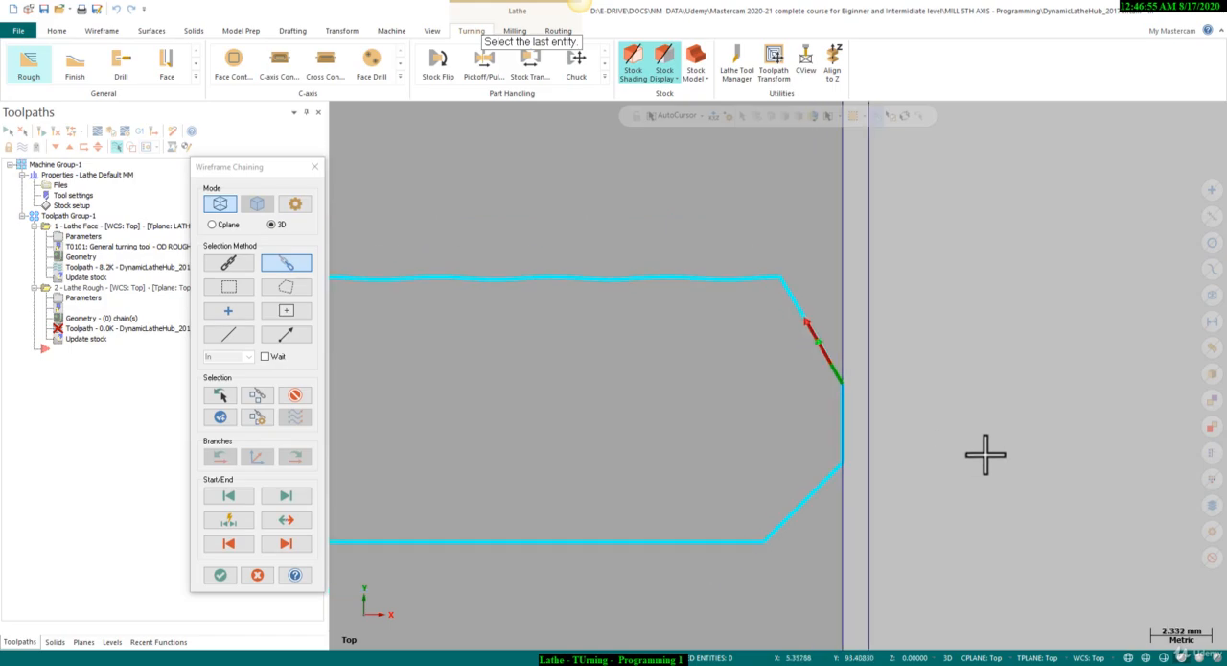
scroll(1046, 443, "down", 6)
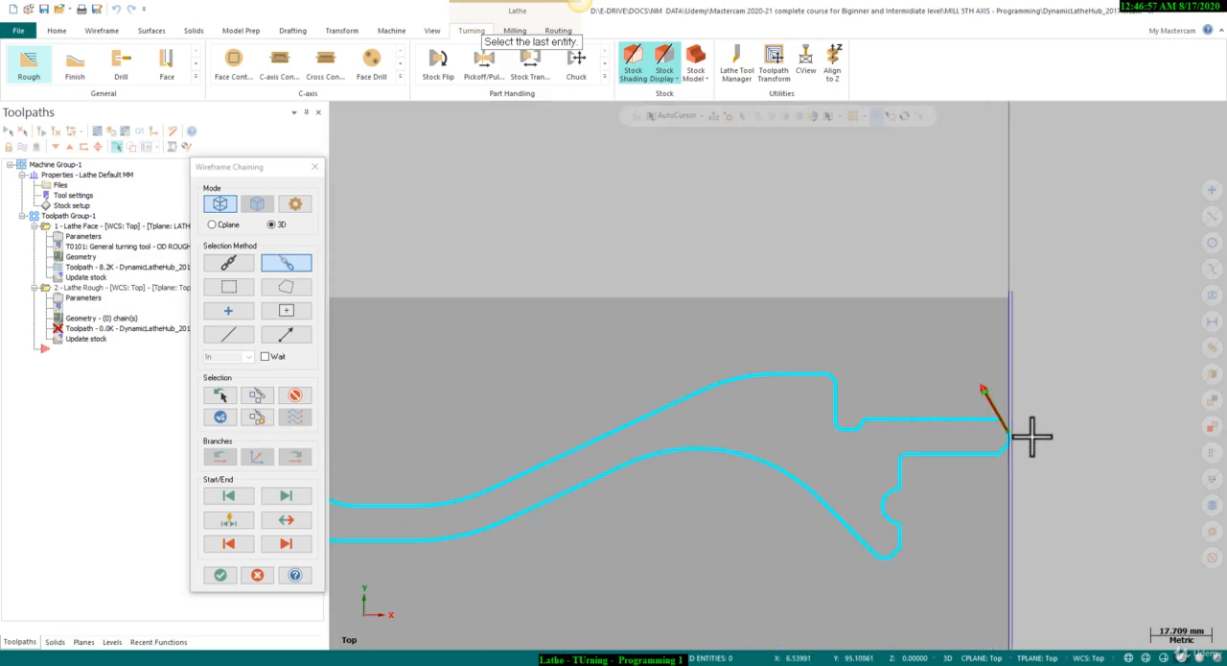
scroll(518, 337, "up", 3)
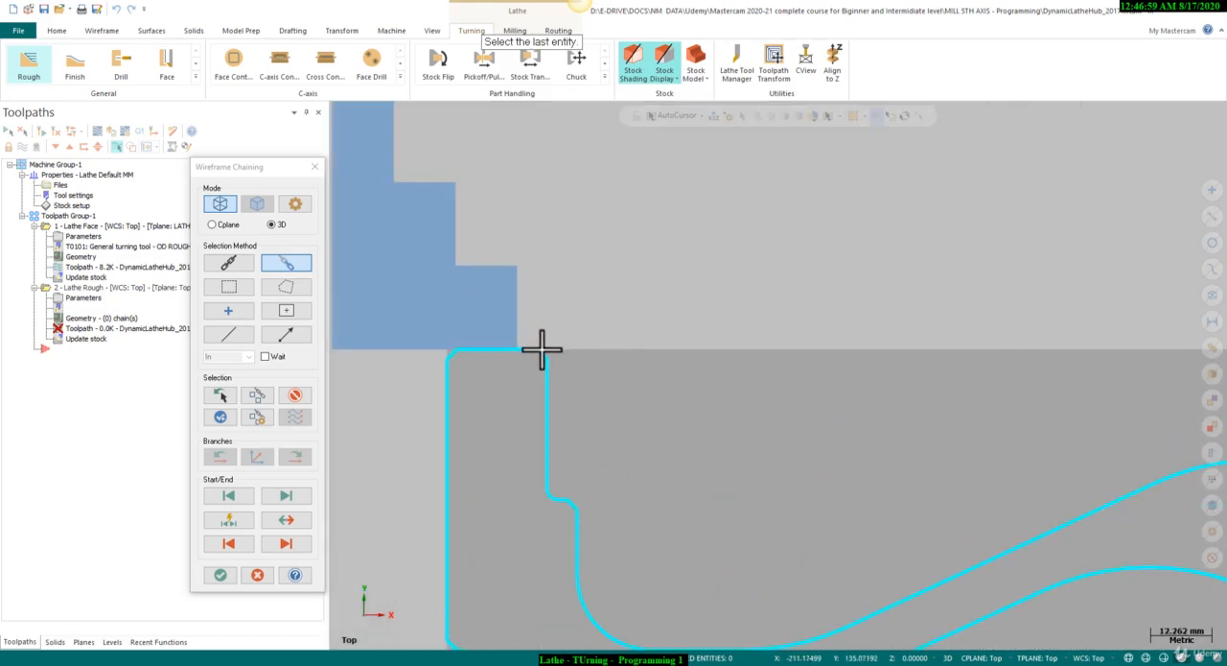
left_click(542, 334)
scroll(466, 309, "down", 4)
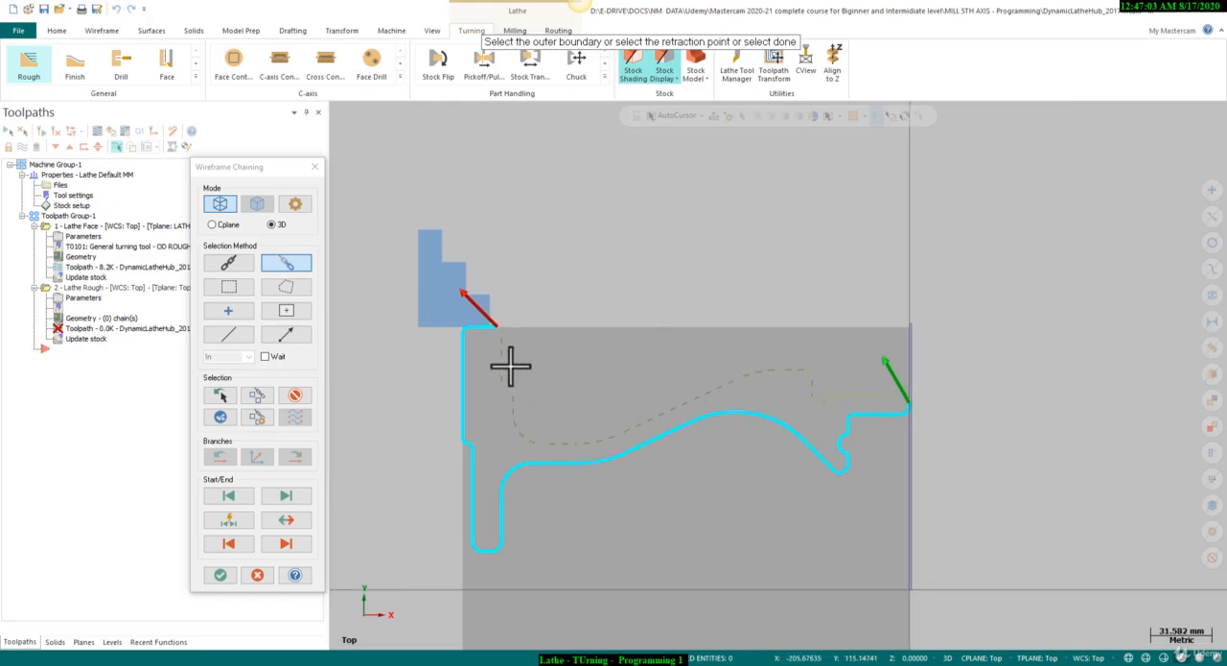
left_click(231, 576)
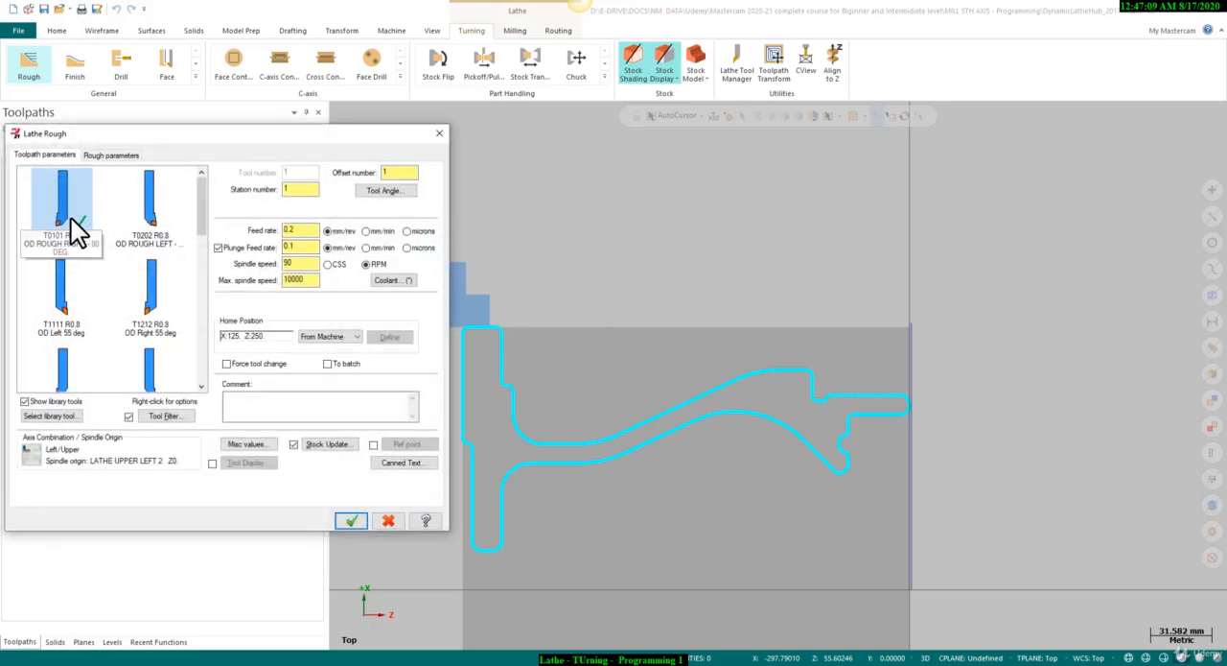
Set the roughing spindle speed to 400 with CSS and edit the maximum spindle speed.
left_click_drag(308, 234, 275, 288)
type("400")
left_click(310, 279)
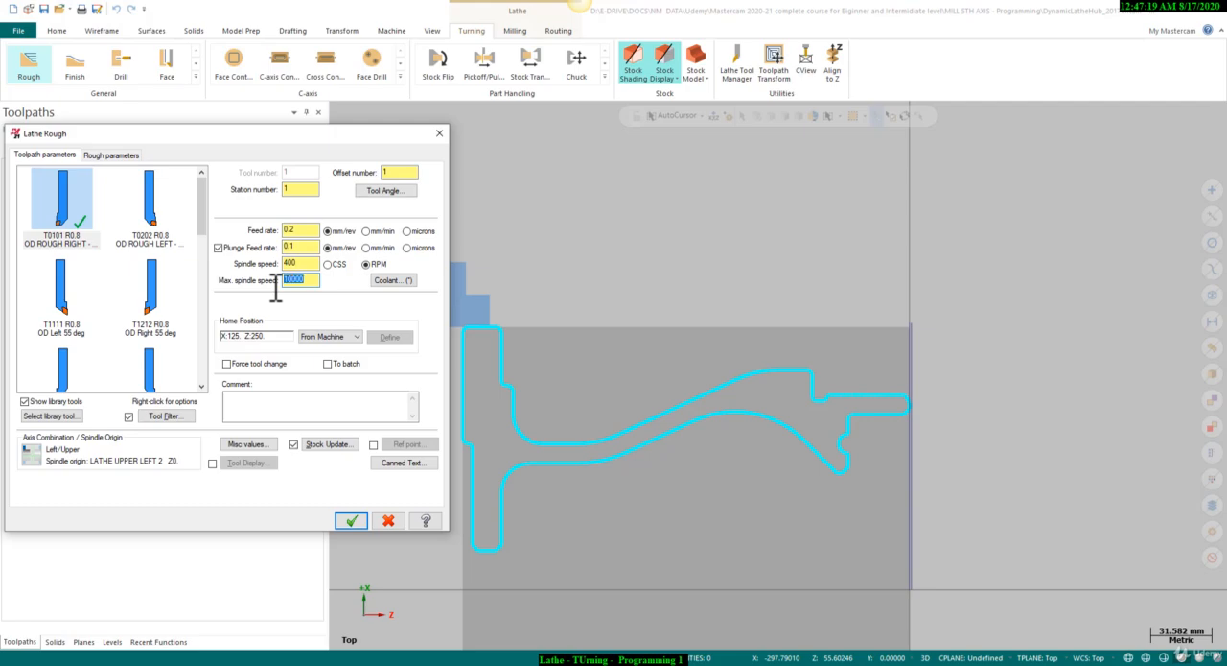
key("BackSpace")
left_click(335, 266)
Use a 1.0 depth of cut with 0.2 stock to leave in X and Z, and generate the Rough toolpath.
left_click(113, 158)
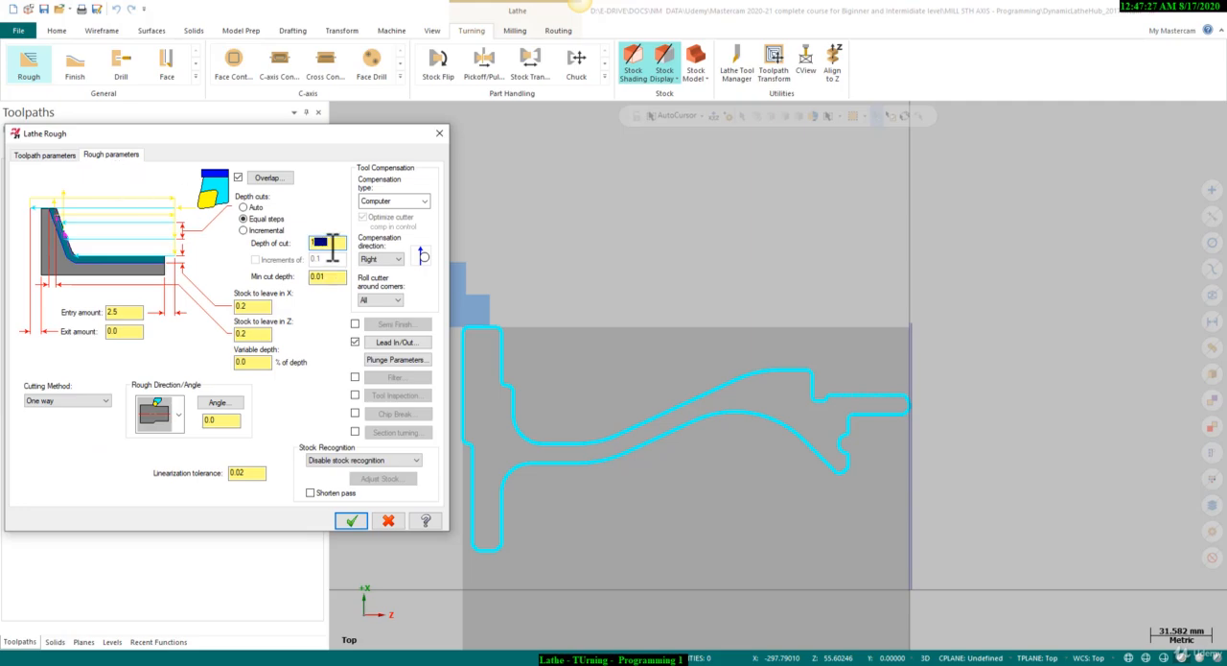
left_click_drag(268, 306, 240, 343)
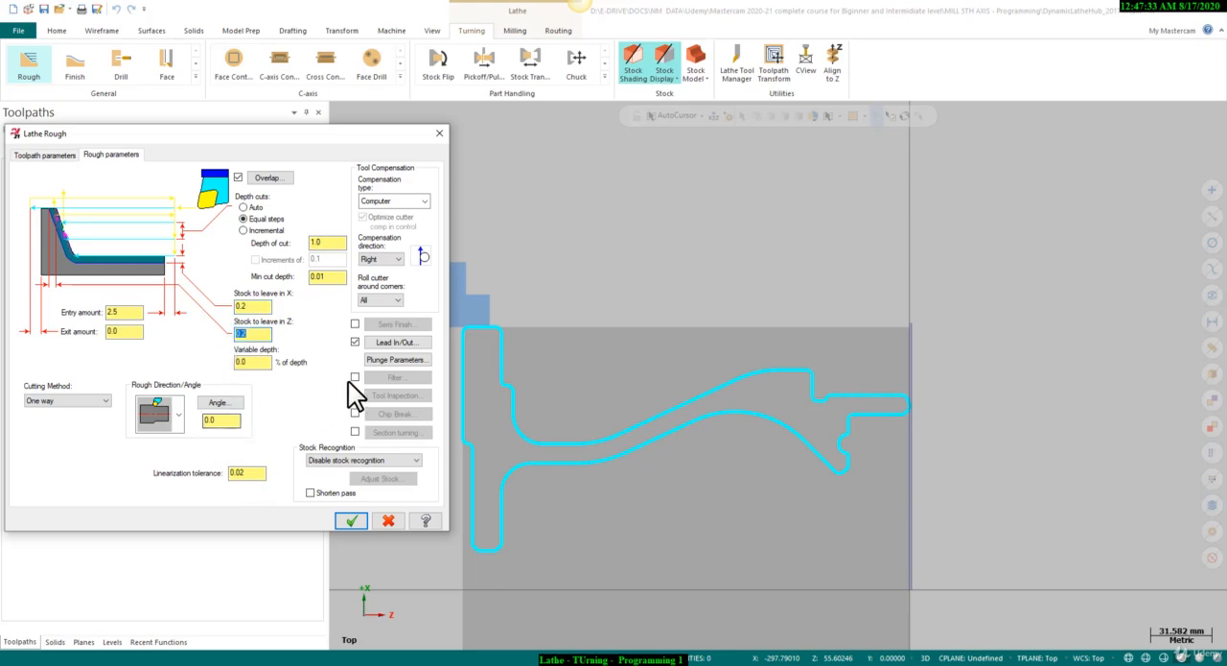
left_click(385, 362)
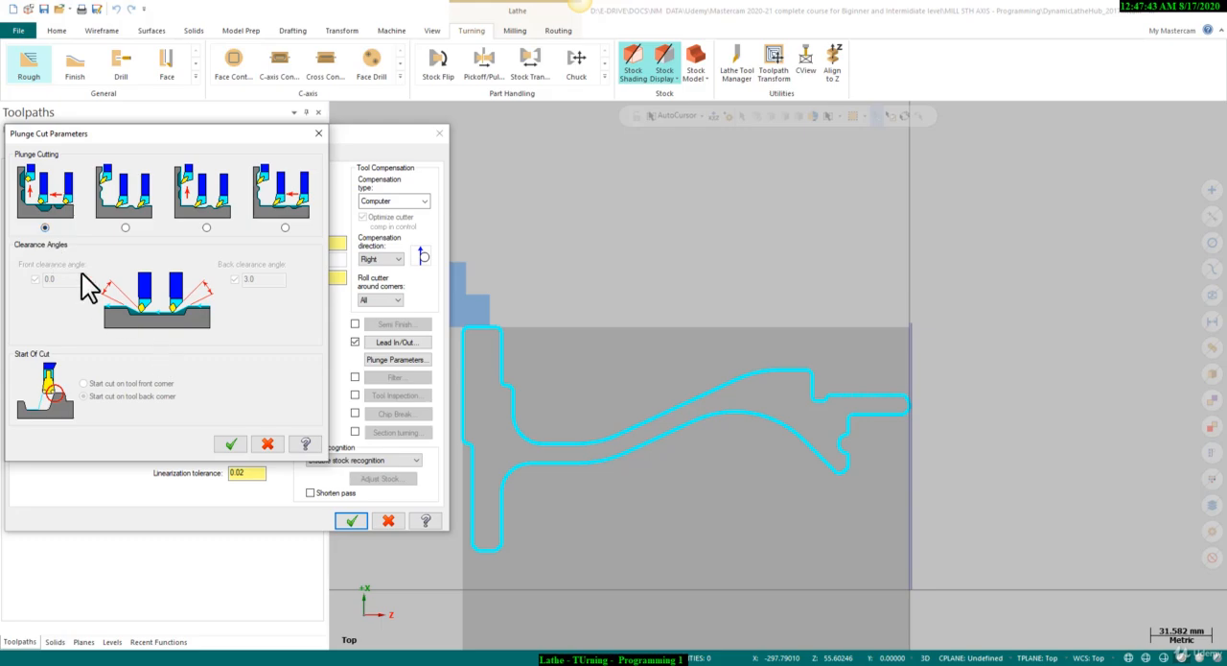
left_click(234, 443)
left_click(340, 519)
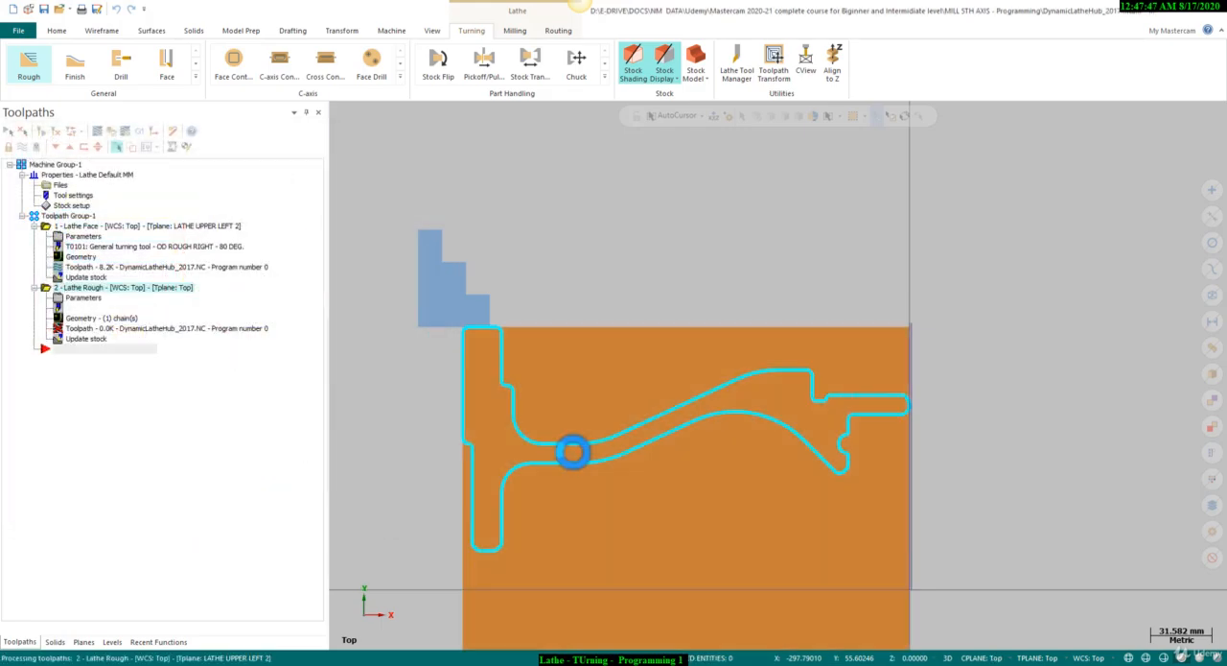
scroll(725, 359, "up", 1)
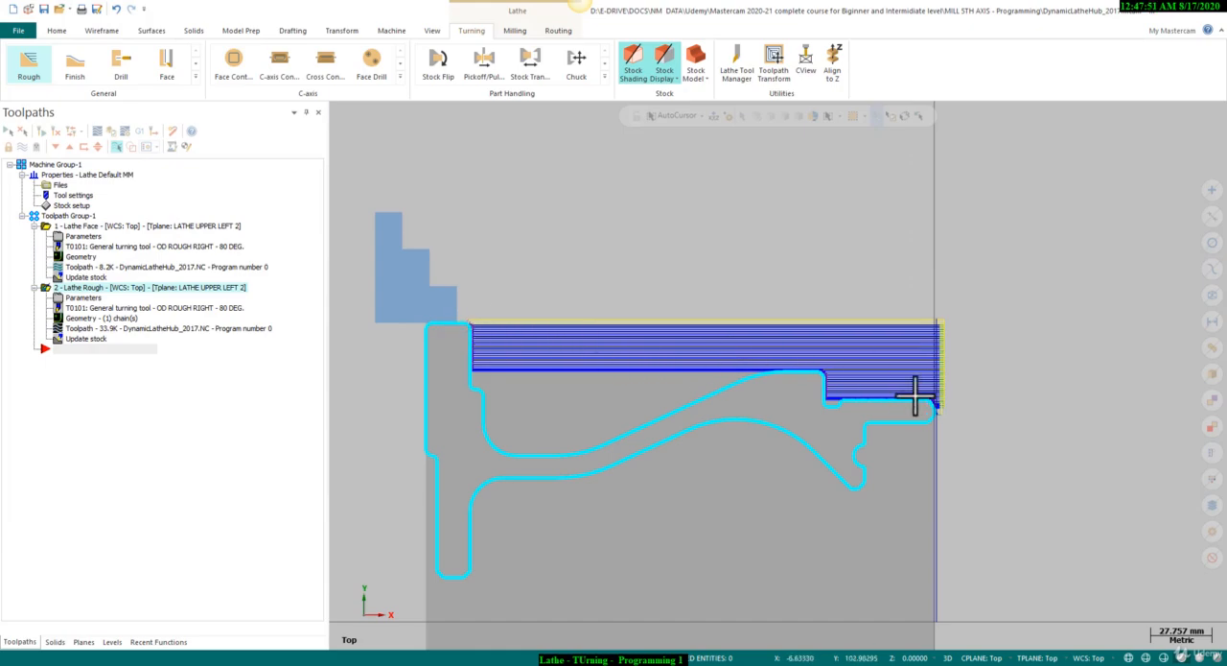
scroll(734, 408, "up", 1)
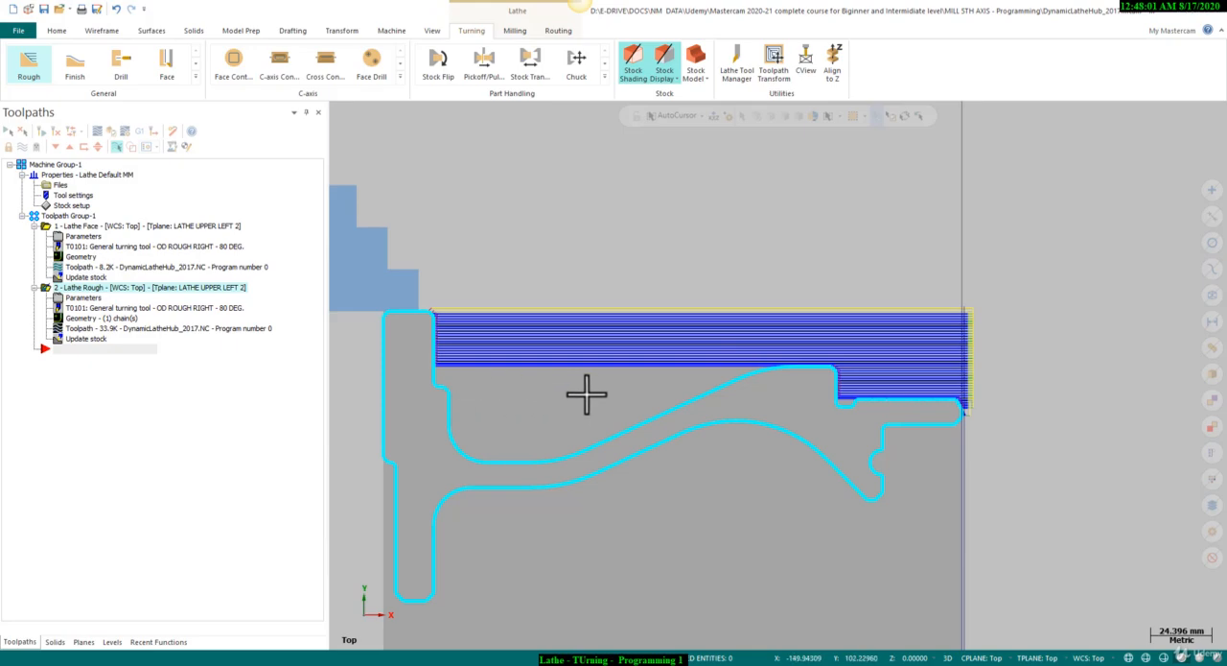
Hide the Rough toolpath display to examine the stock left along the hub's outer profile.
scroll(635, 327, "down", 1)
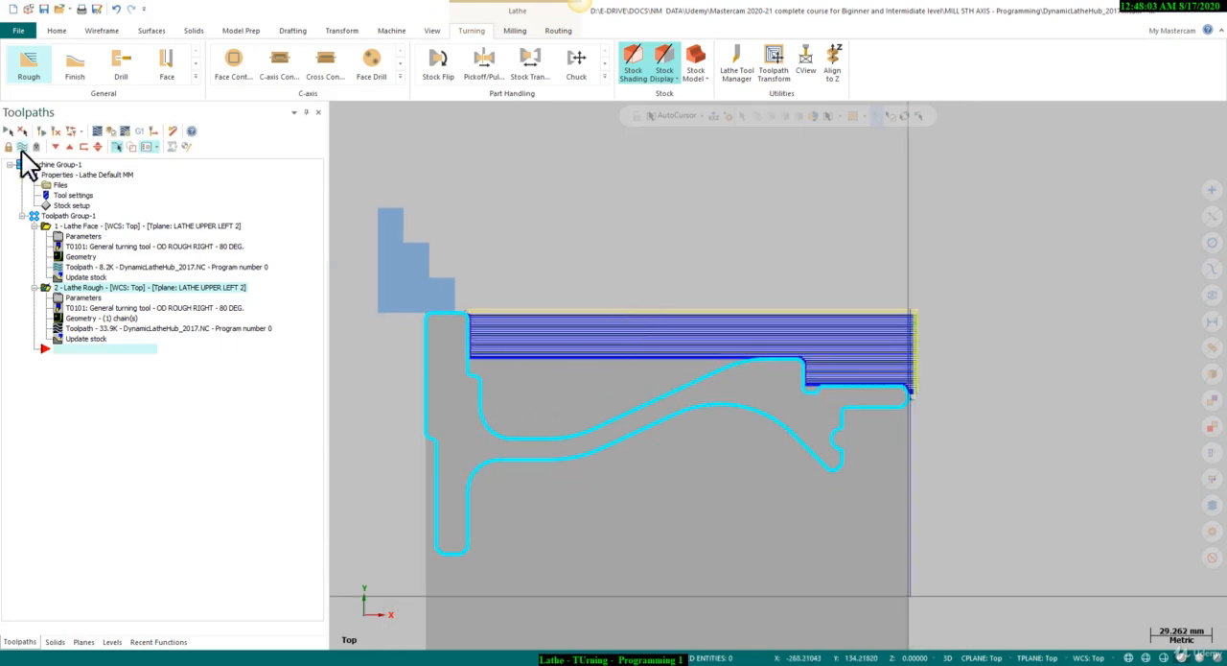
left_click(22, 147)
left_click(21, 149)
left_click(21, 148)
scroll(522, 185, "down", 1)
scroll(518, 311, "up", 1)
scroll(526, 363, "up", 2)
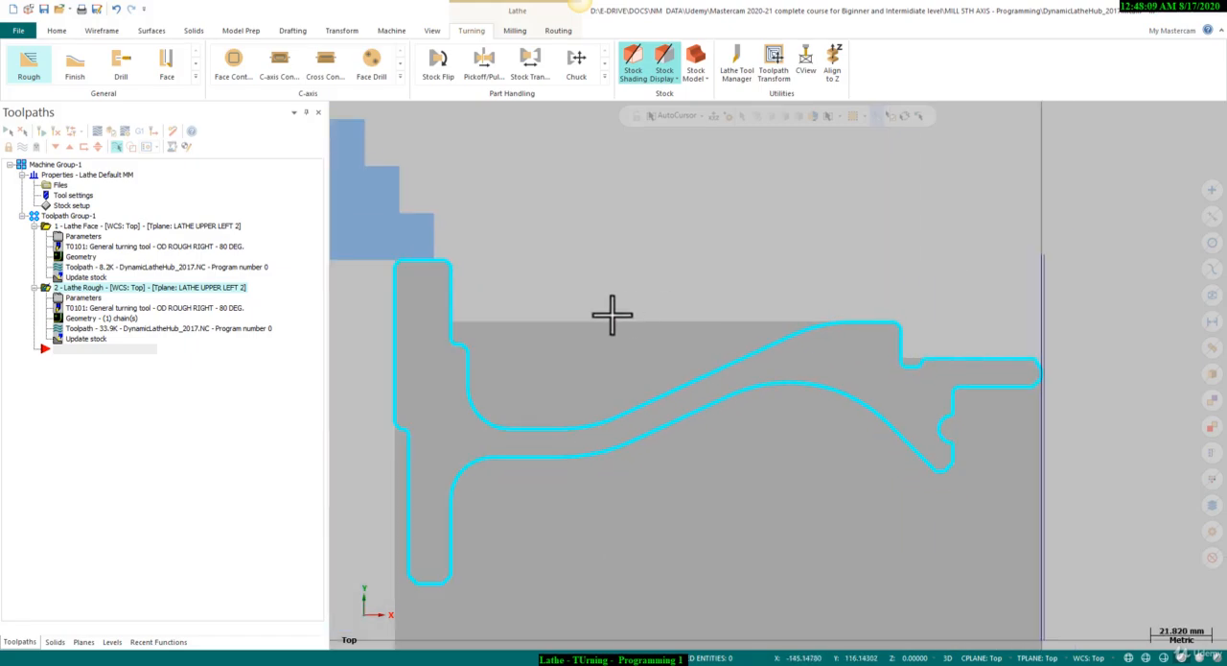
scroll(564, 343, "up", 1)
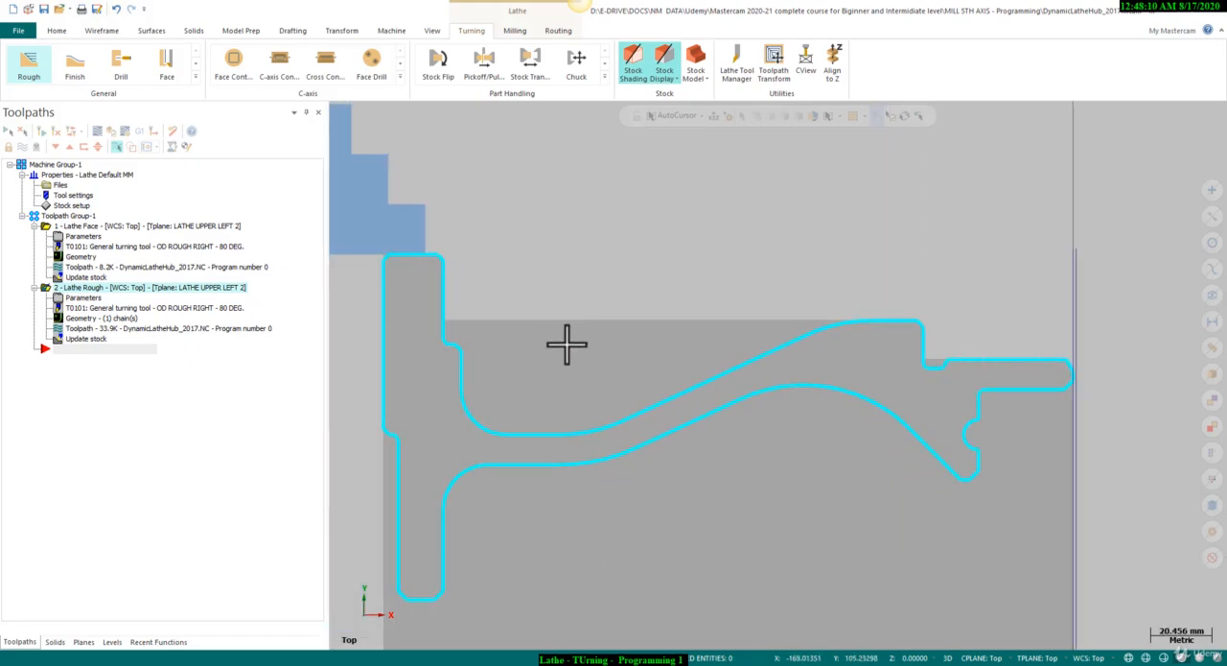
Try to regenerate the Rough toolpath with the third plunge cutting option enabled.
left_click(117, 292)
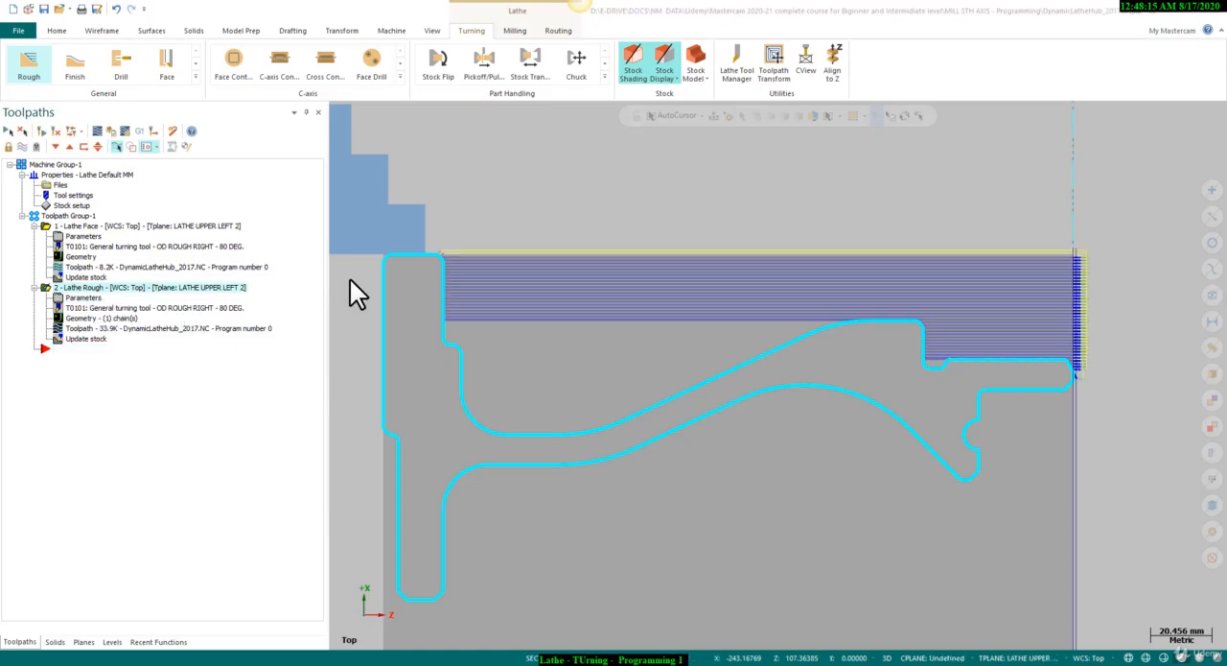
left_click_drag(270, 135, 341, 136)
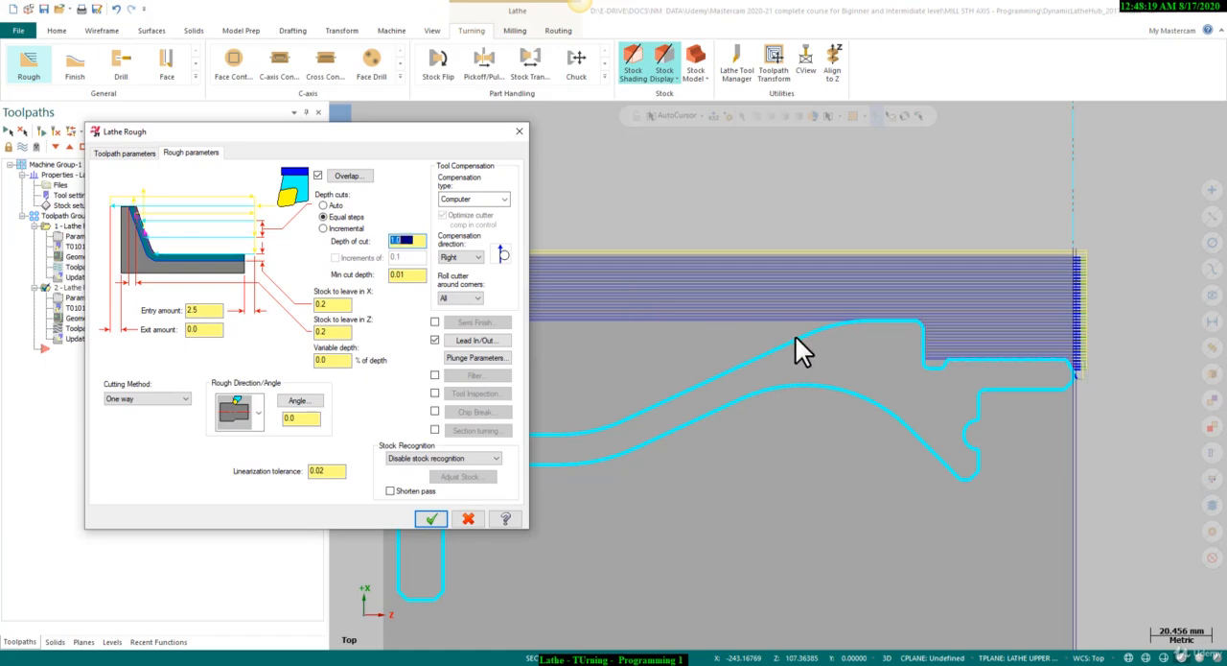
left_click(466, 359)
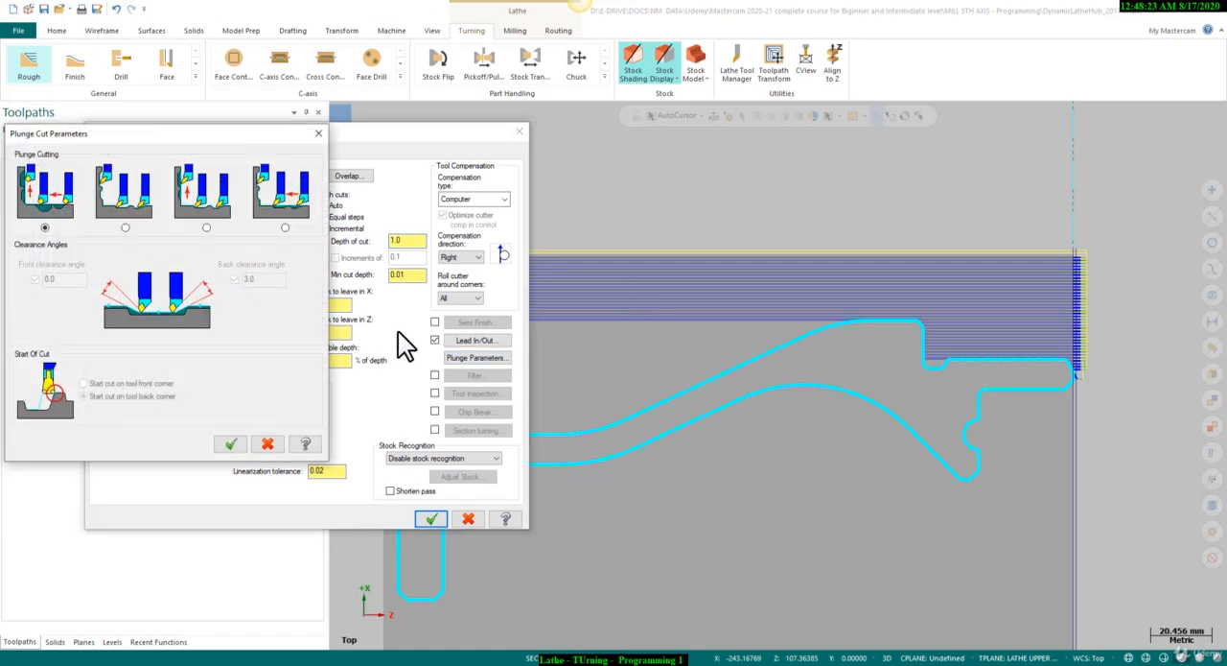
left_click(205, 227)
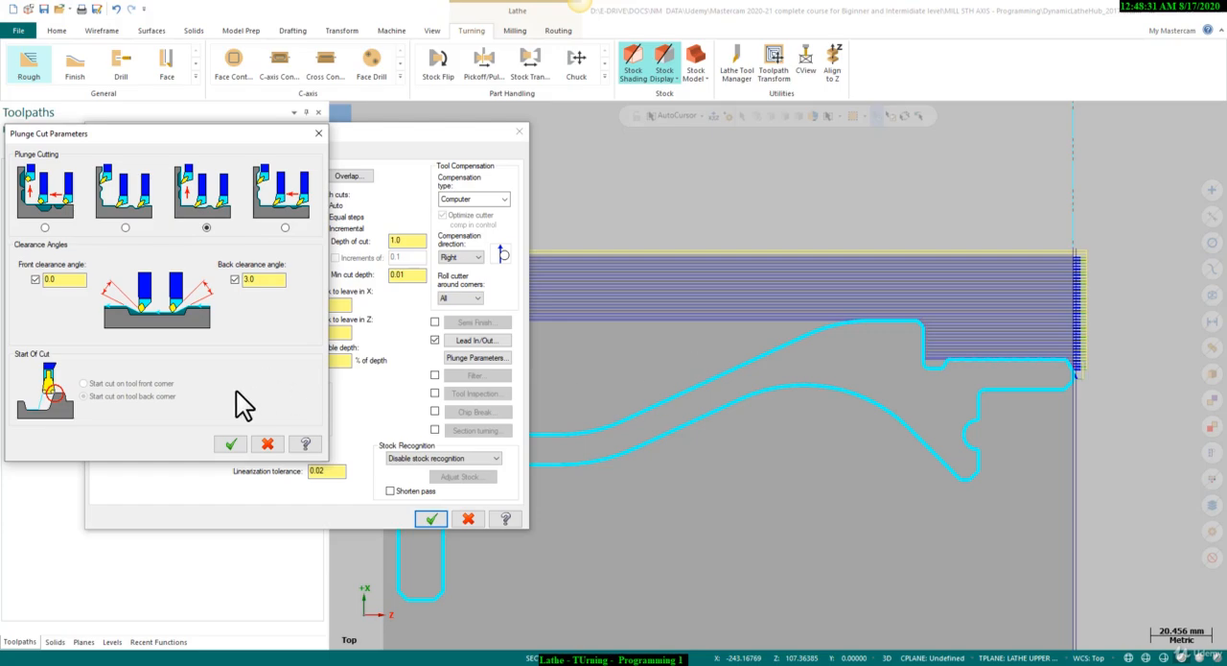
left_click(230, 443)
left_click(431, 518)
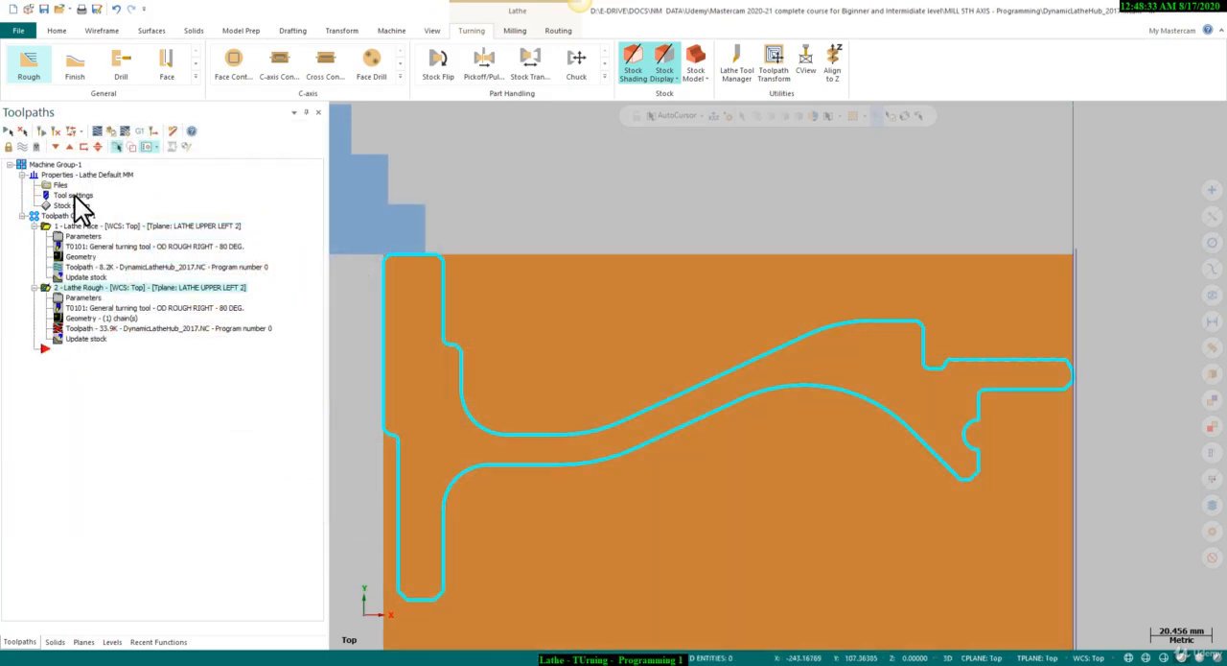
left_click(41, 131)
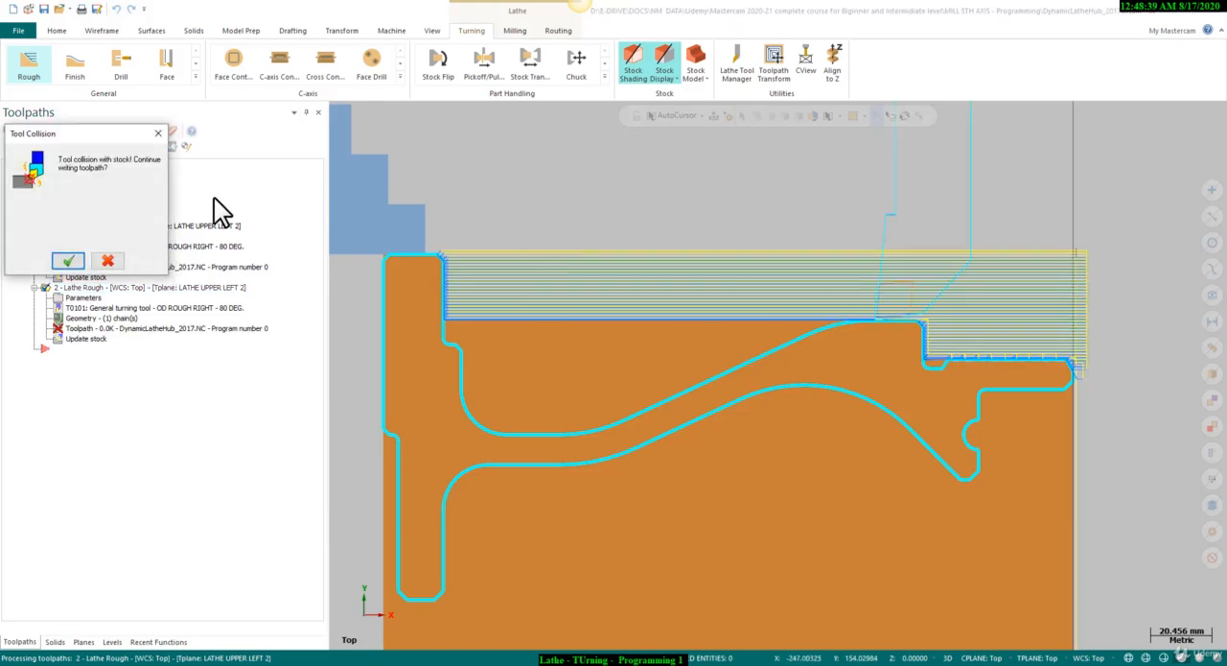
left_click(106, 260)
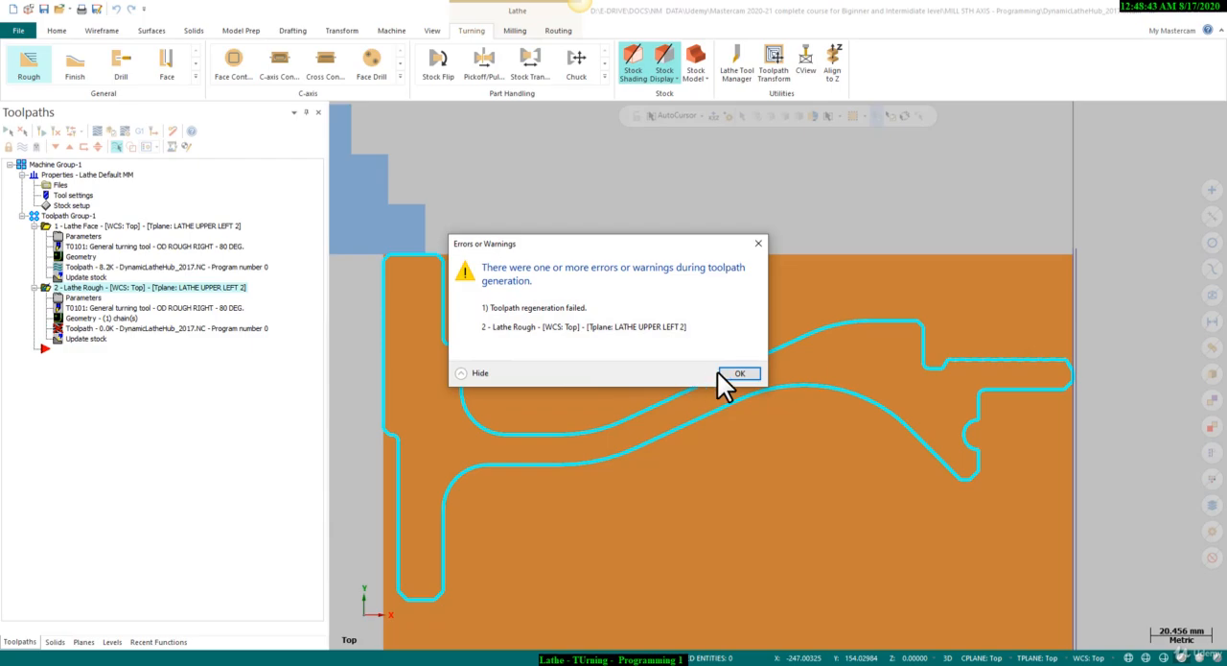
left_click(736, 373)
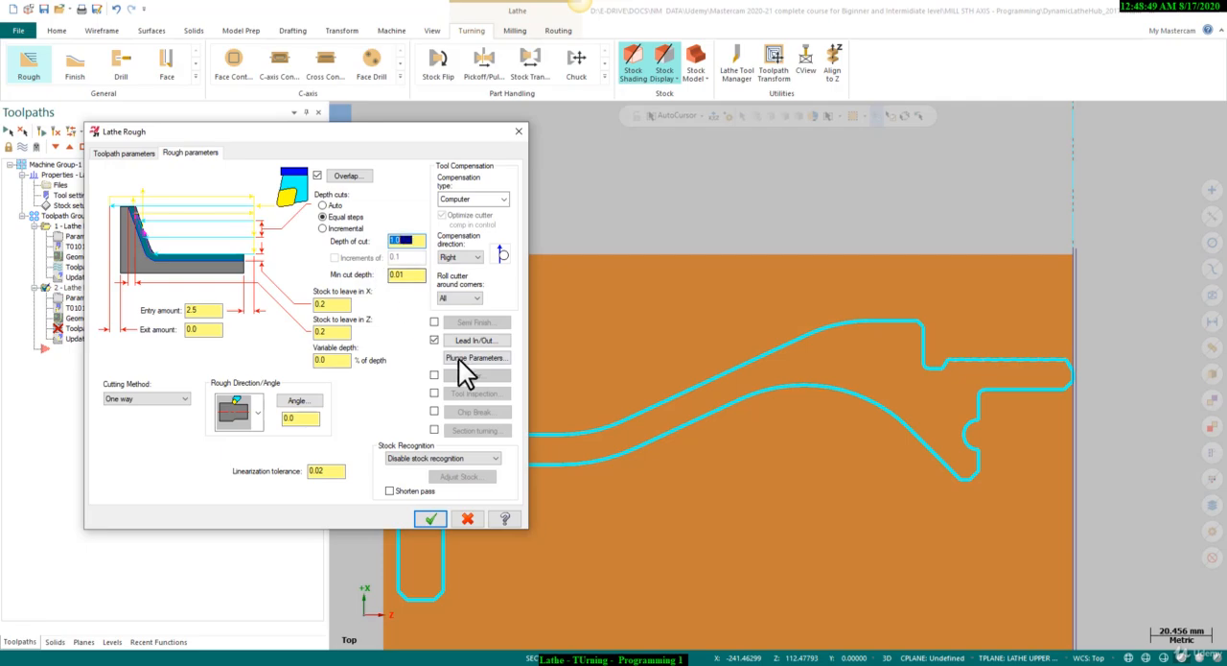
Return plunge cutting to the first option and regenerate the Rough toolpath, with its display hidden.
left_click(460, 357)
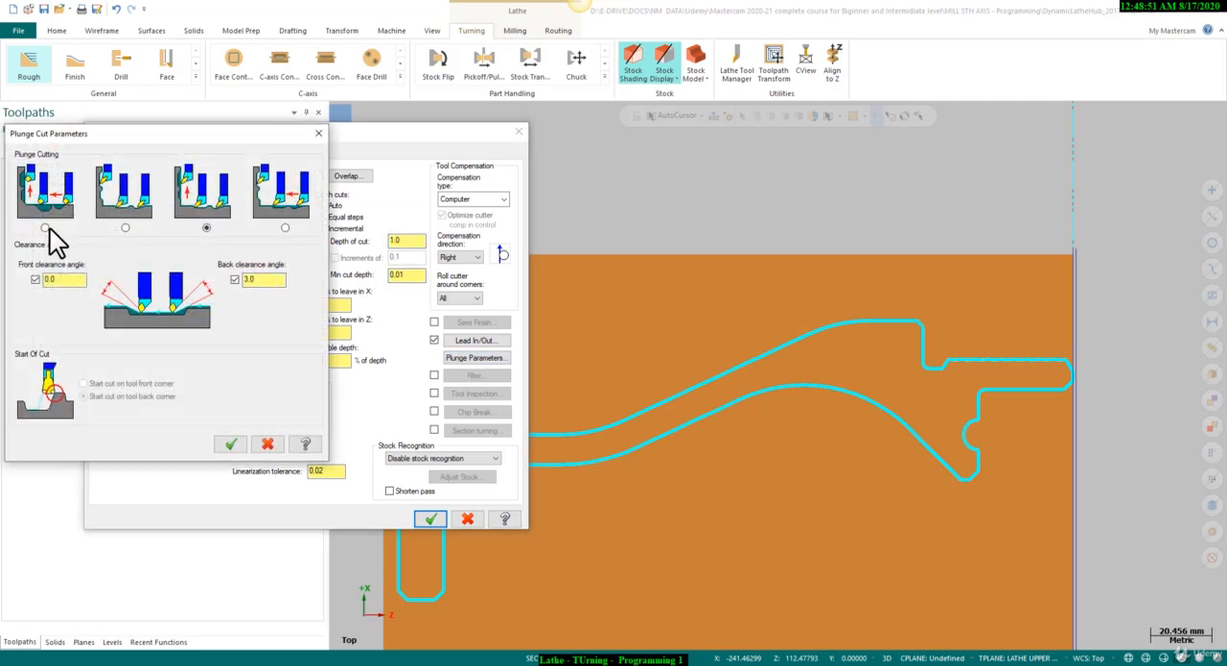
left_click(45, 227)
left_click(235, 443)
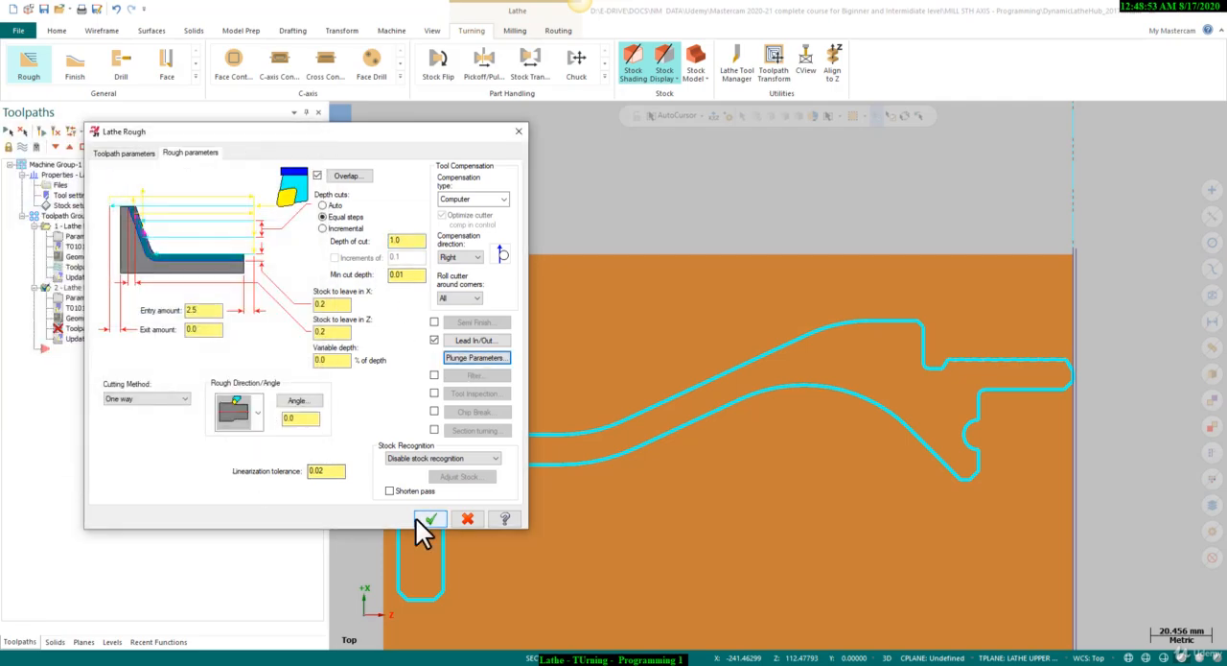
left_click(428, 517)
left_click(43, 131)
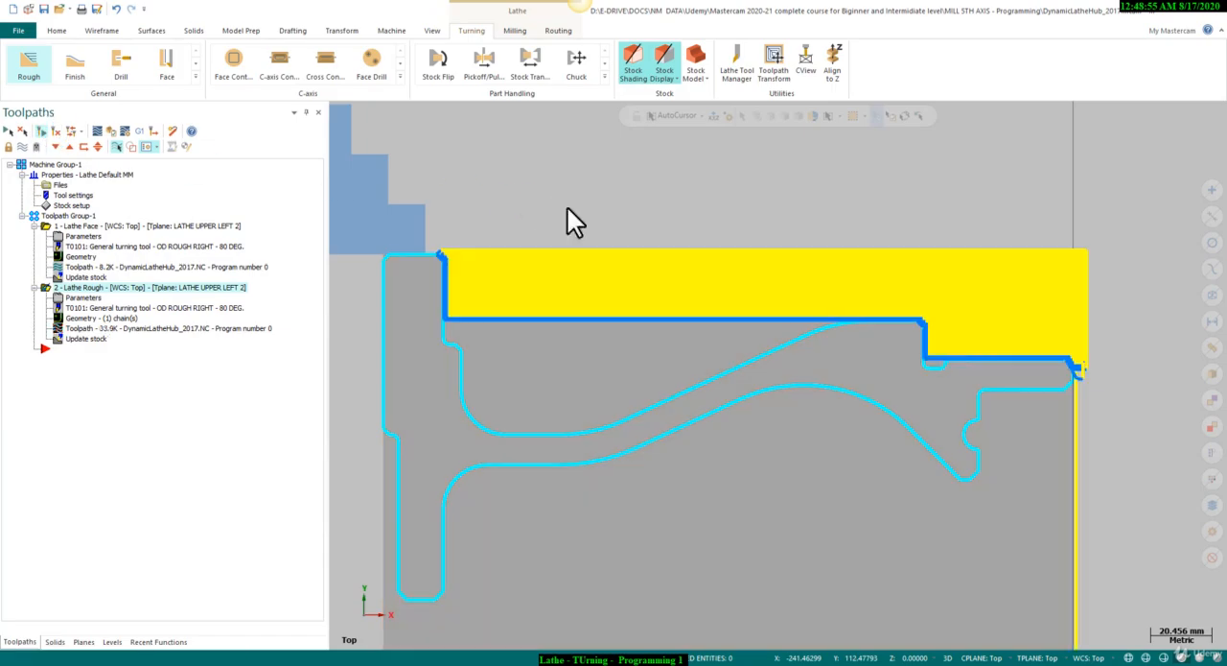
scroll(678, 254, "down", 1)
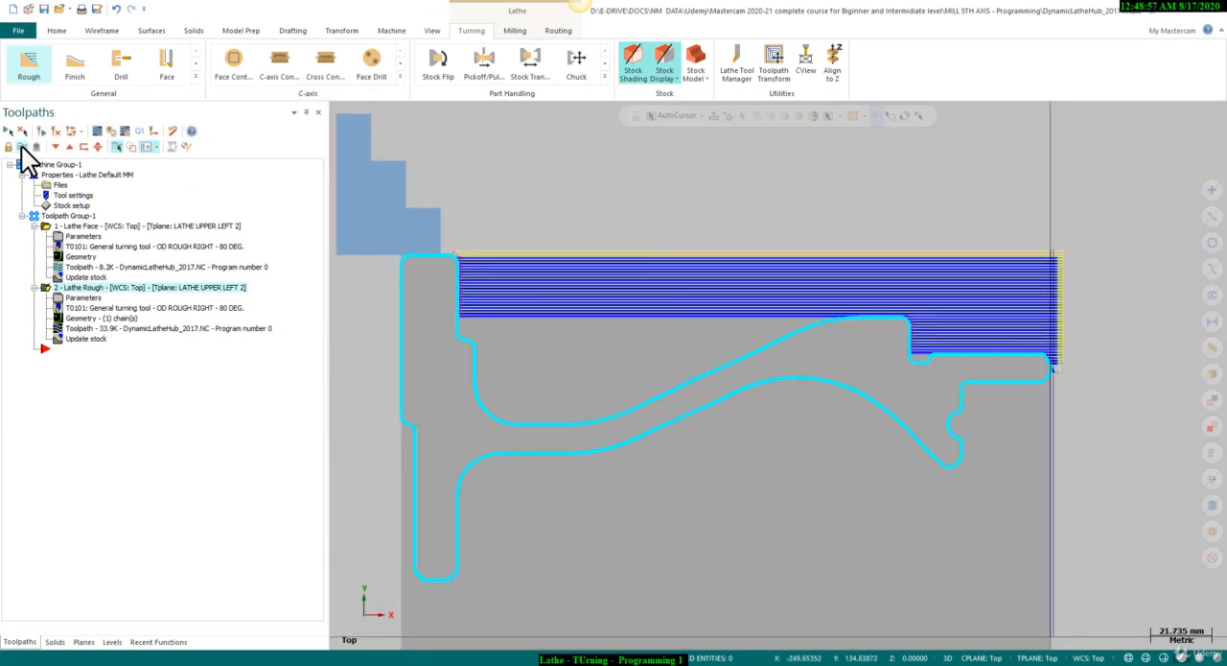
left_click(22, 146)
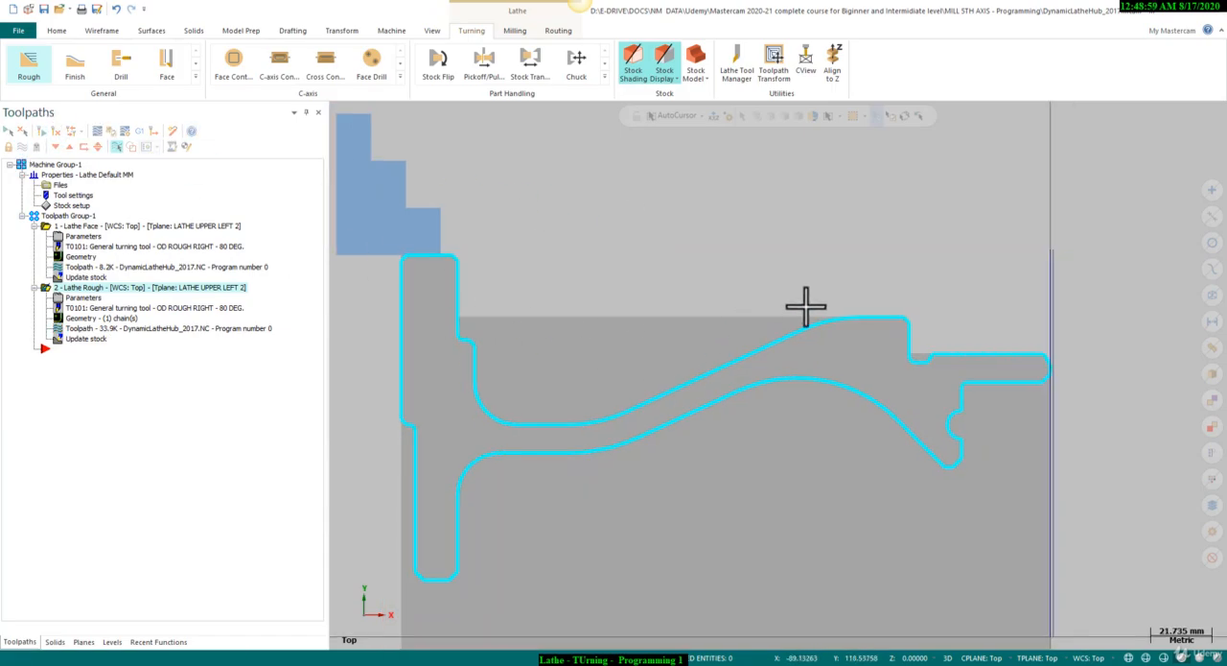
Start a Dynamic Rough lathe toolpath.
left_click(195, 77)
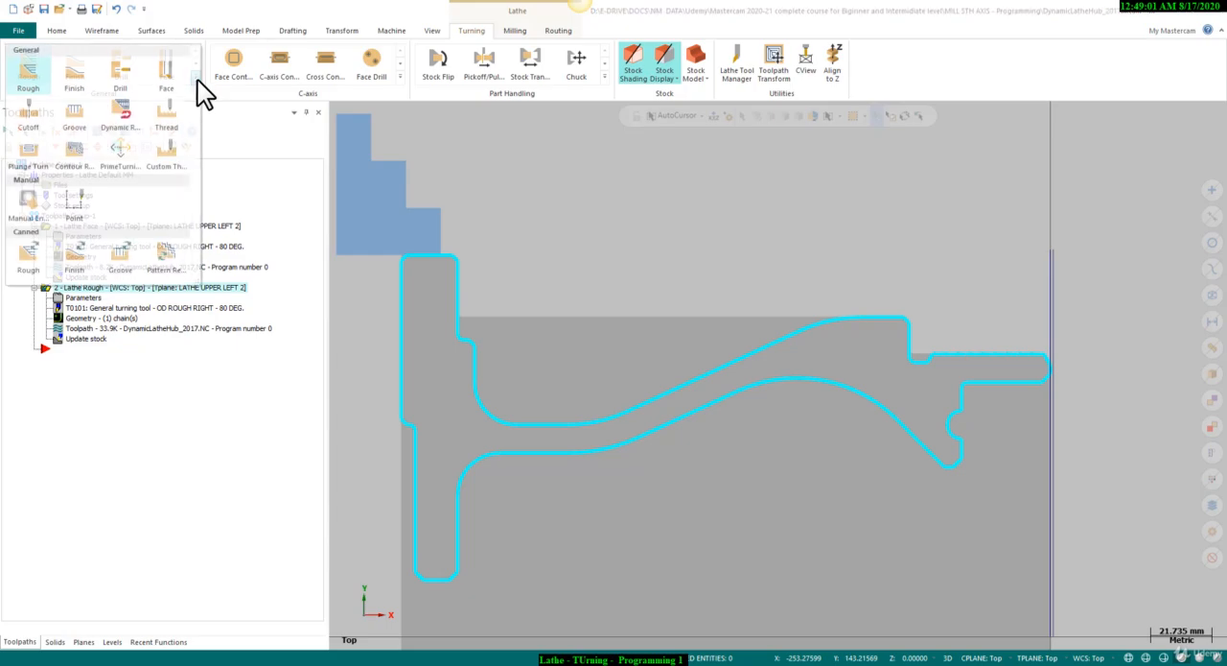
left_click(117, 115)
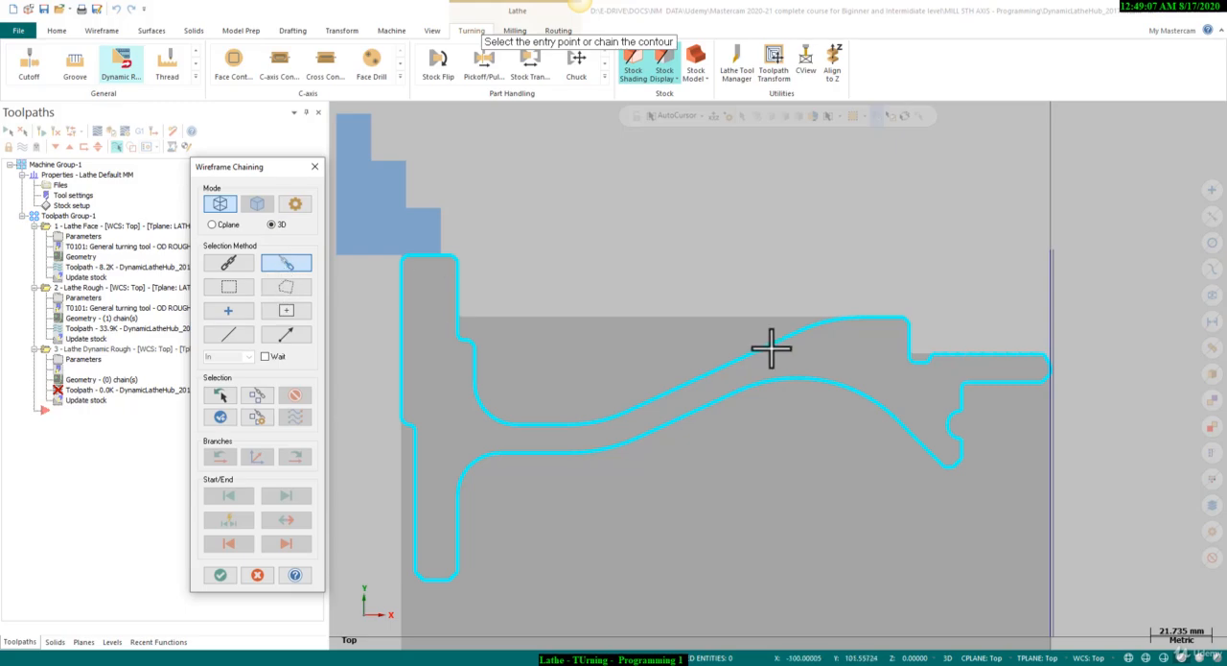
left_click(847, 318)
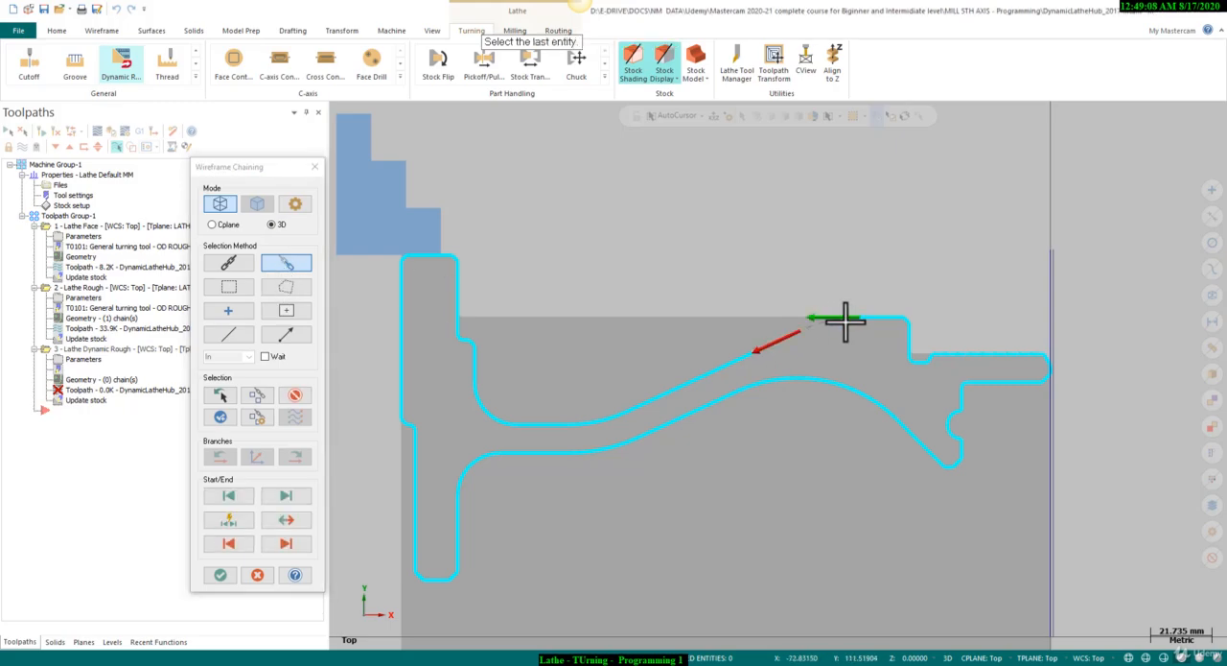
scroll(462, 317, "up", 1)
left_click(463, 313)
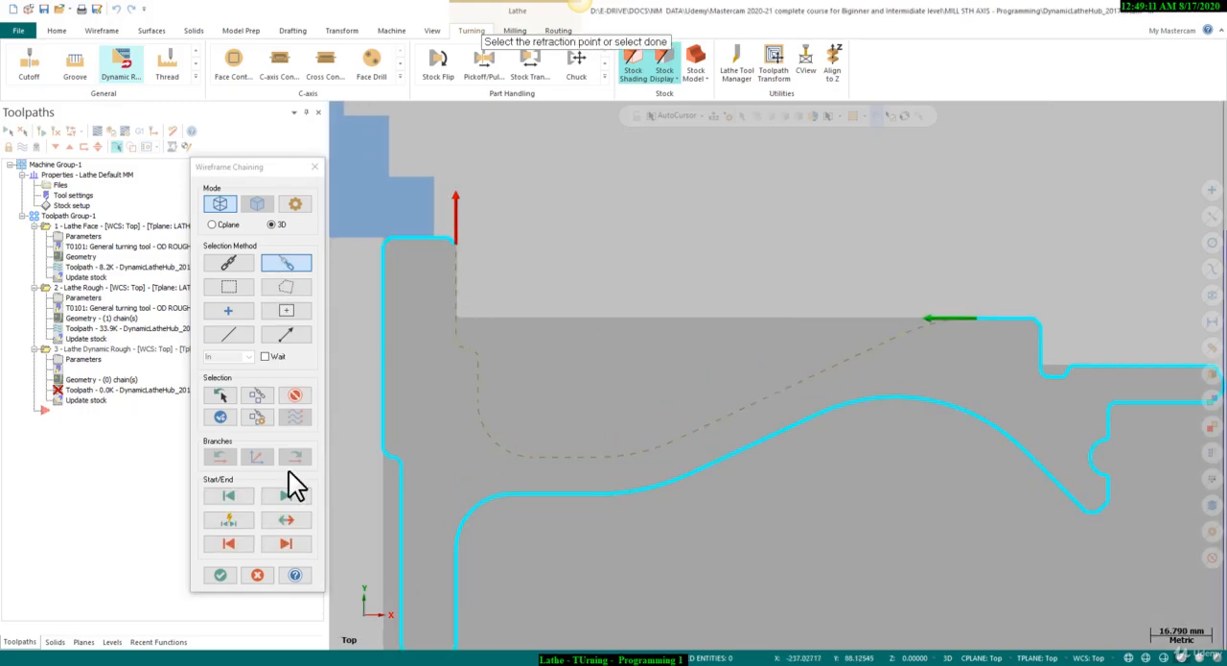
left_click(293, 396)
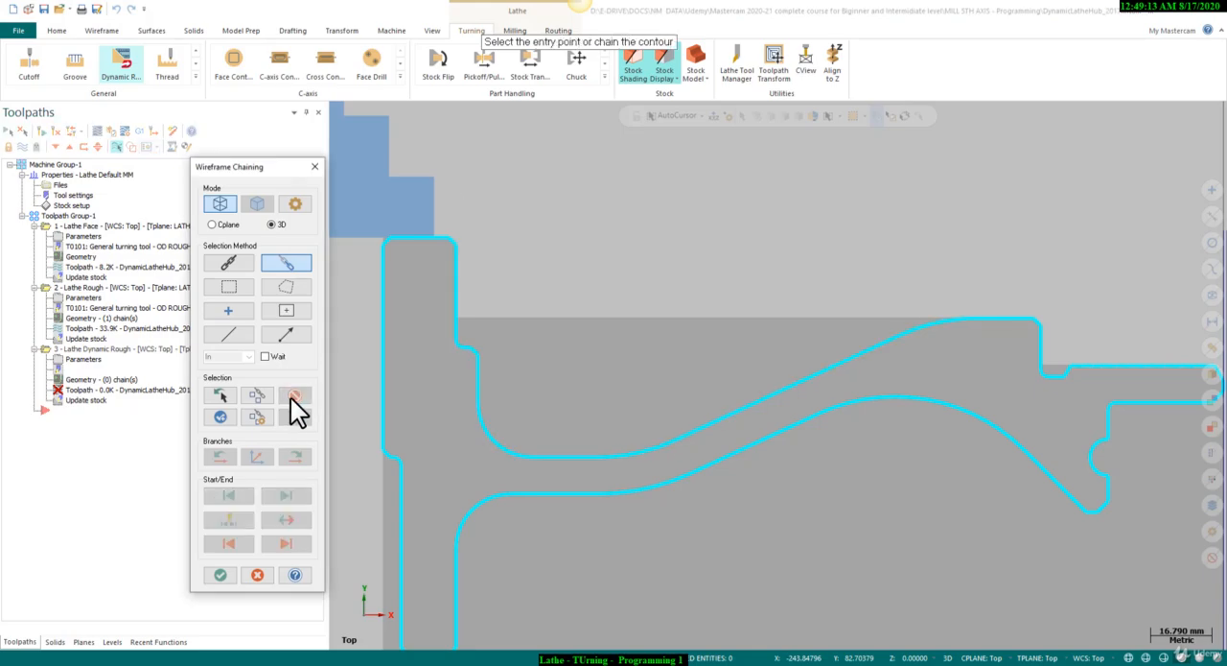
Chain the recessed outer profile from the flat land before the taper to the flange's side wall.
left_click(1022, 327)
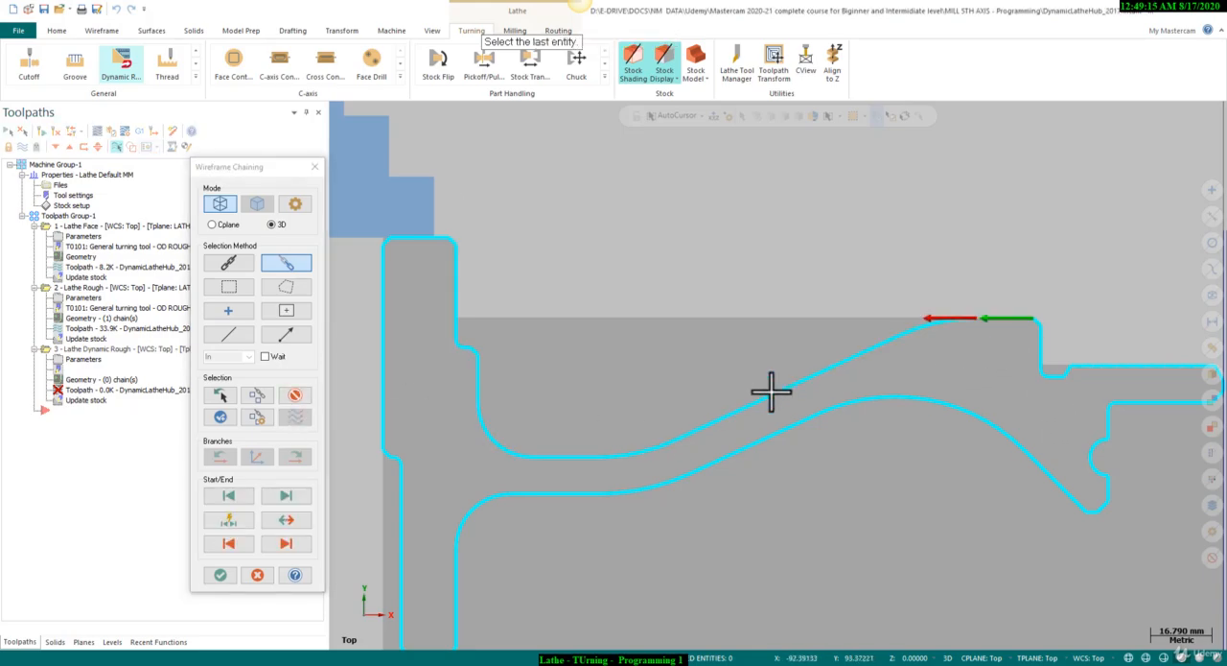
left_click(464, 259)
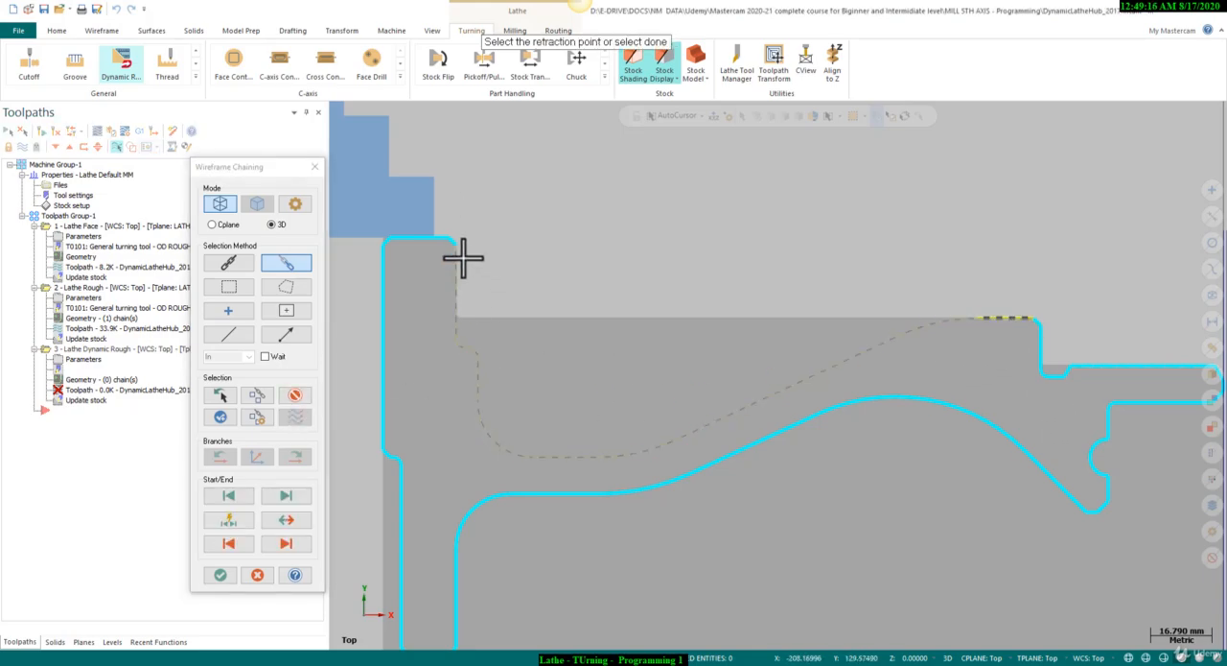
left_click(221, 576)
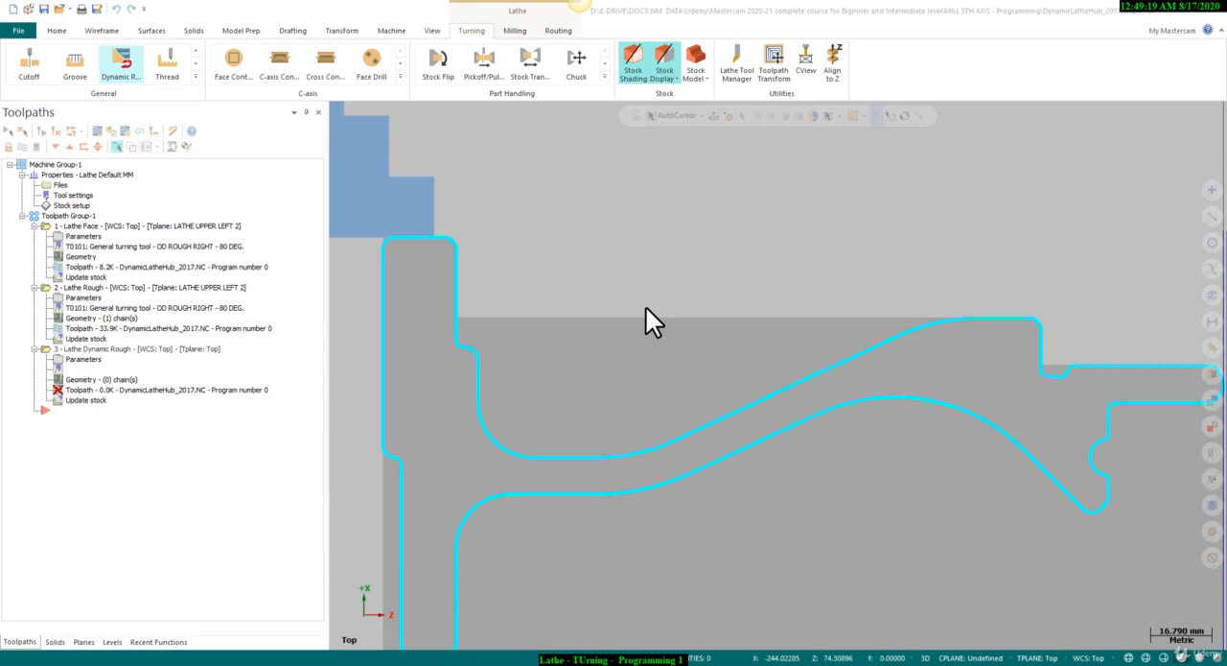
Choose the round-insert tool T142142 R5 OD TOOL - 10. BUTTON for Dynamic Rough, with a 0.2 mm/rev feed rate.
left_click_drag(181, 135, 222, 146)
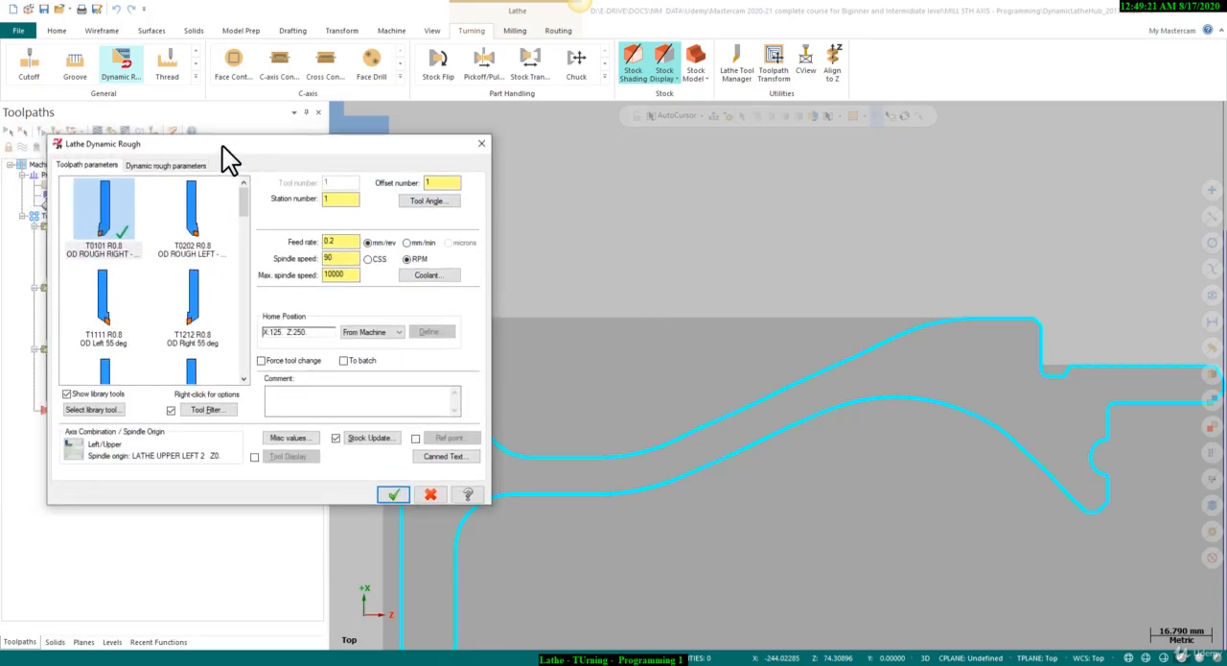
left_click_drag(241, 200, 244, 366)
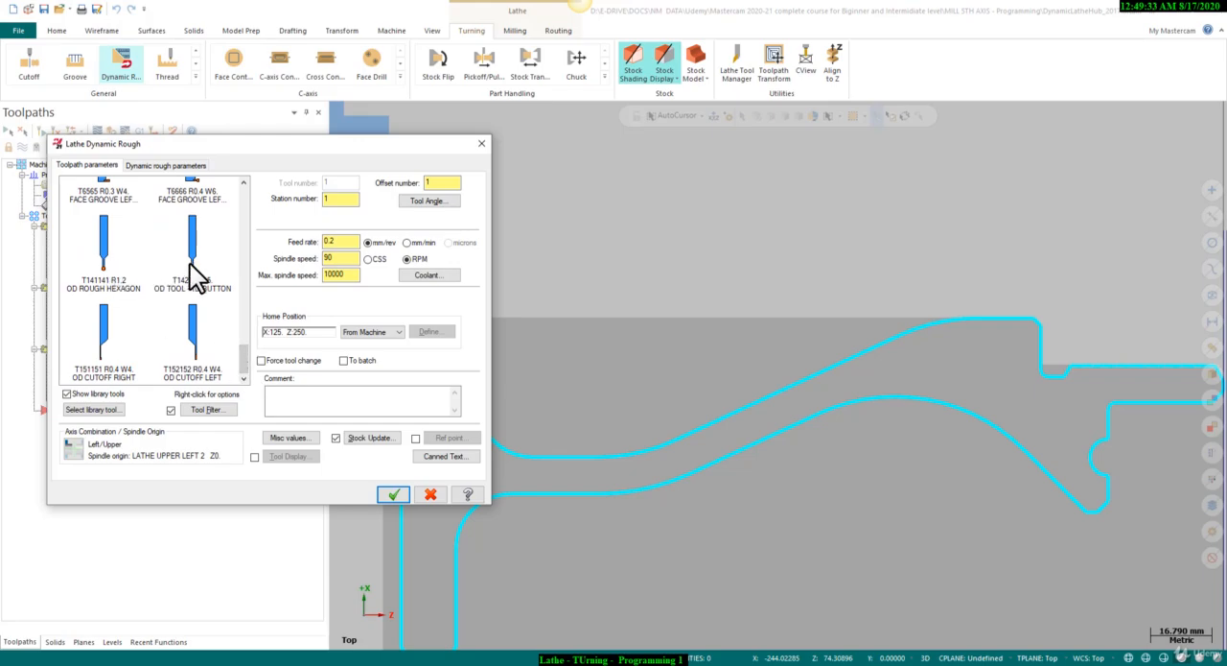
left_click(192, 259)
double_click(200, 253)
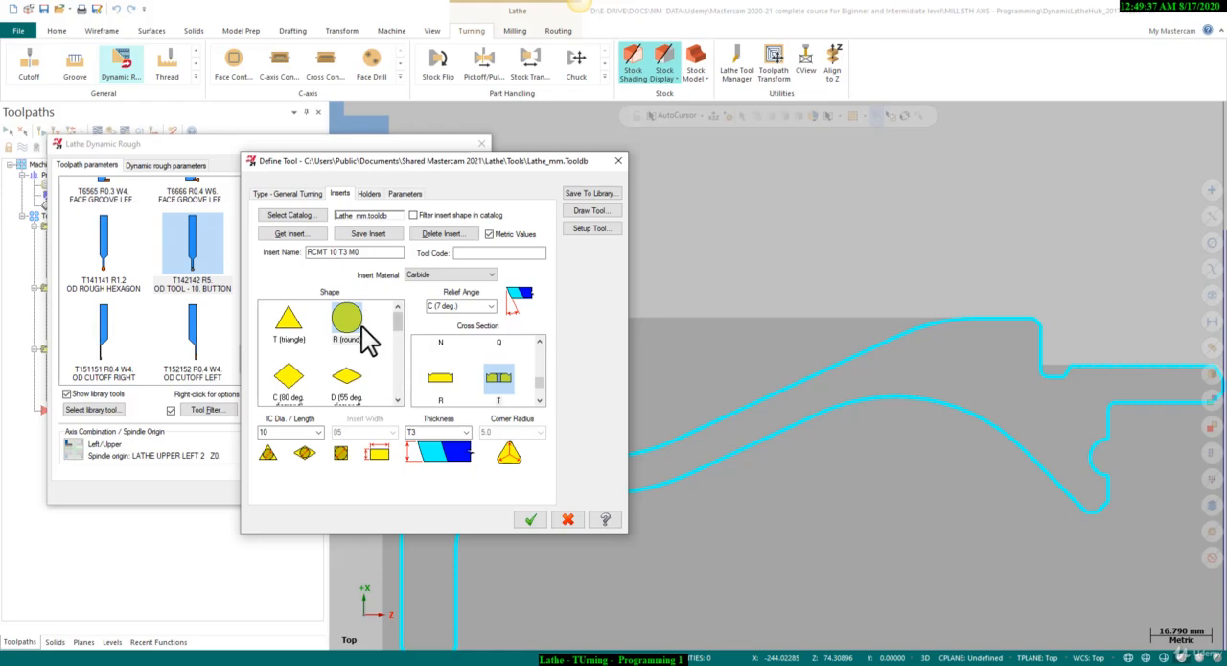
left_click(531, 519)
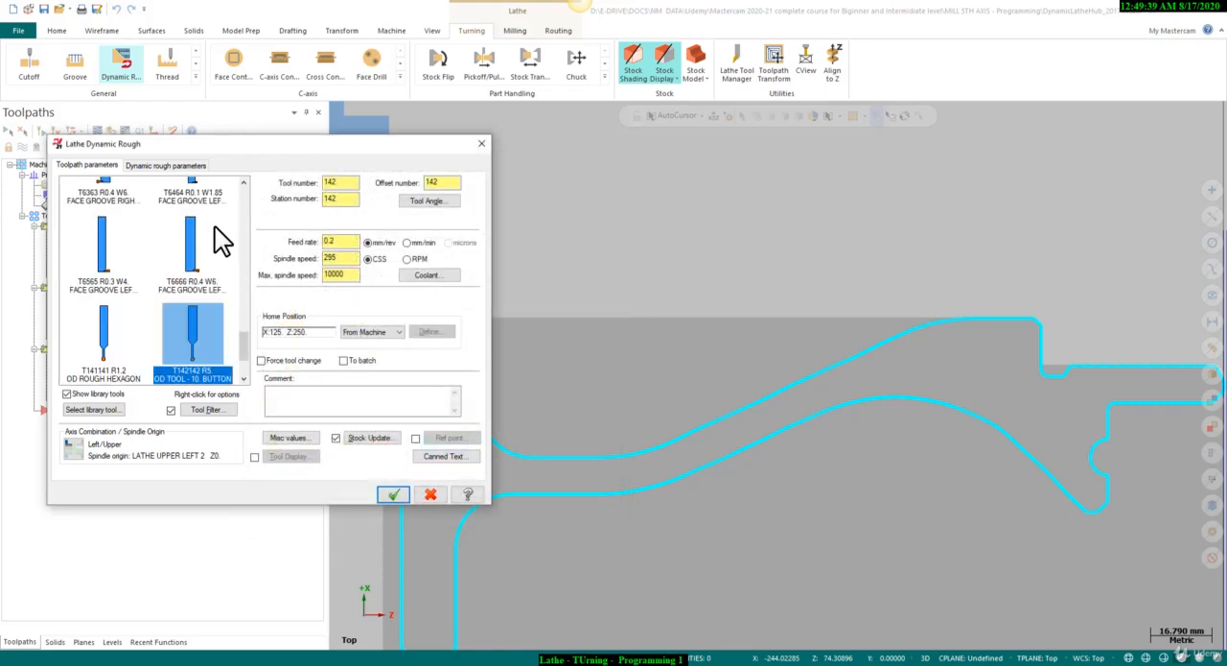
left_click(344, 242)
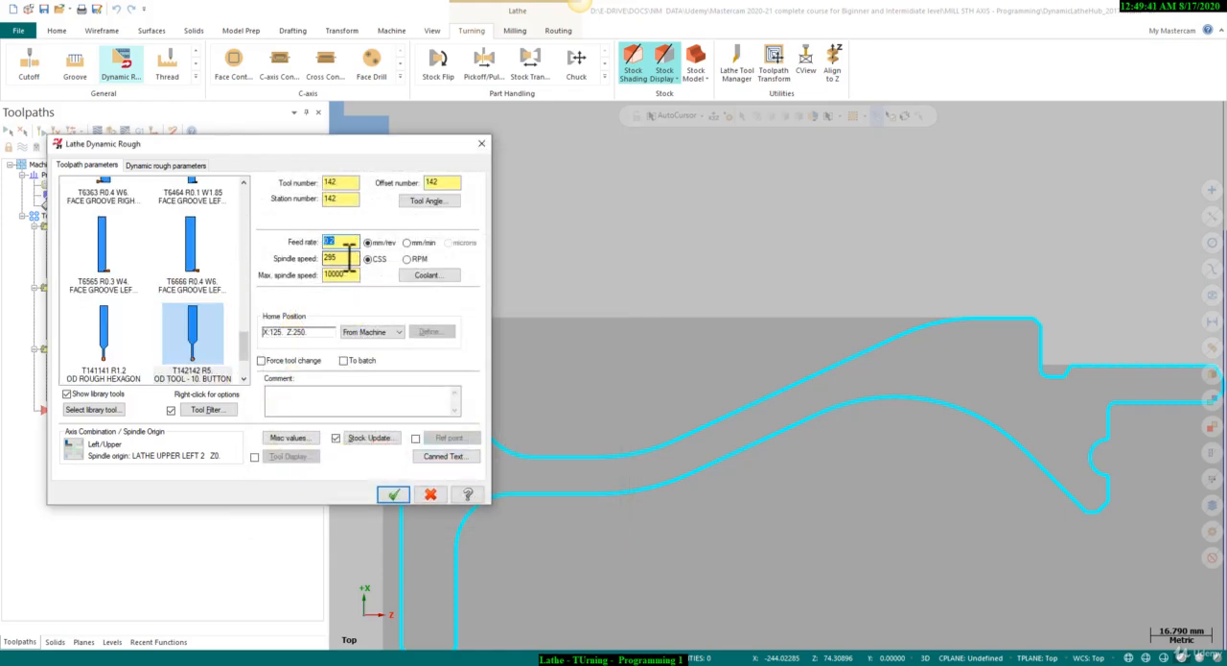
left_click_drag(357, 275, 289, 276)
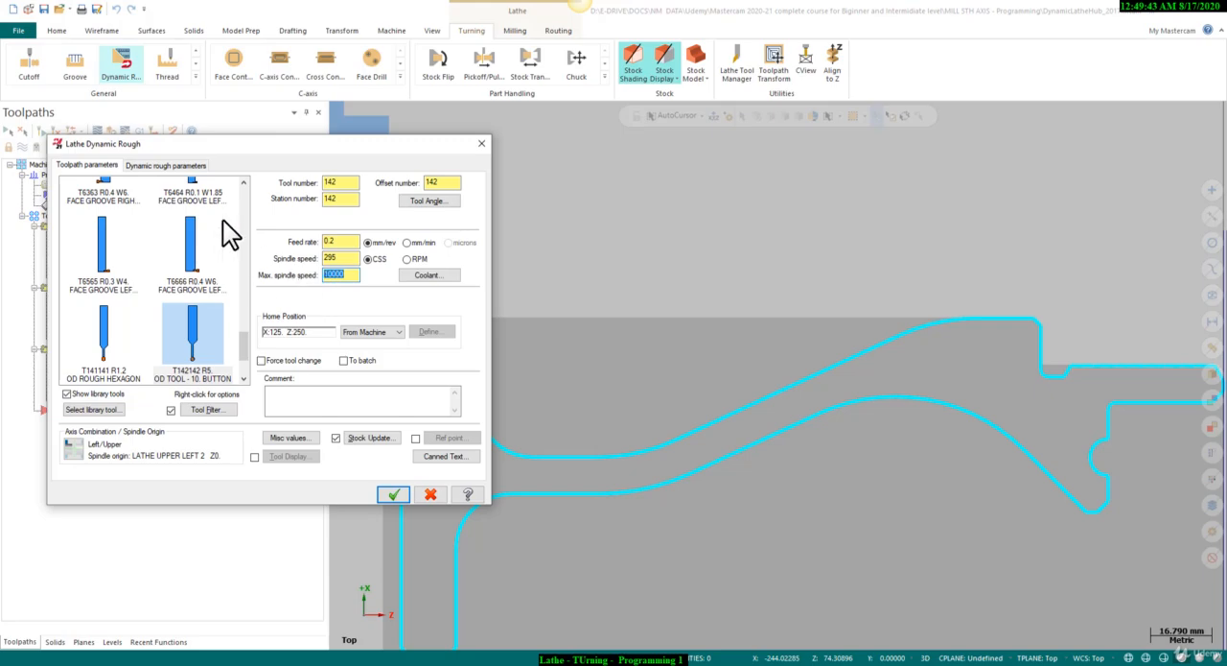
Generate the Dynamic Rough toolpath with 50% stepover, 0.2 stock to leave in X and Z, and the second plunge cutting option.
left_click(155, 165)
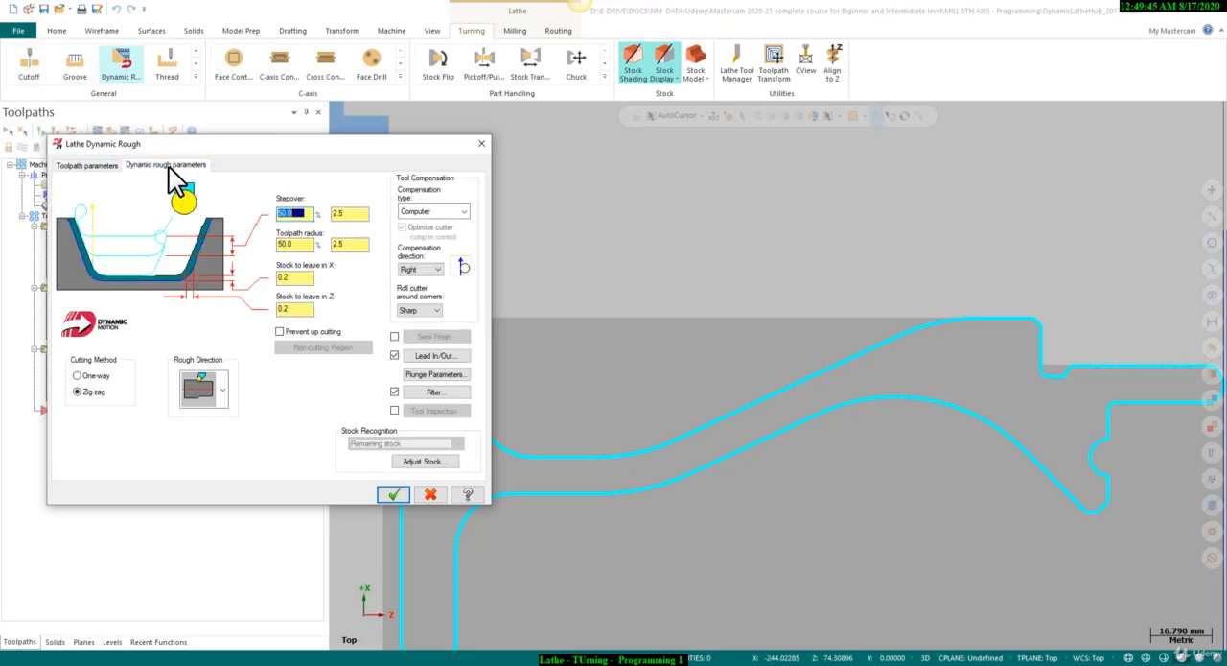
left_click_drag(306, 212, 278, 213)
left_click_drag(305, 309, 273, 312)
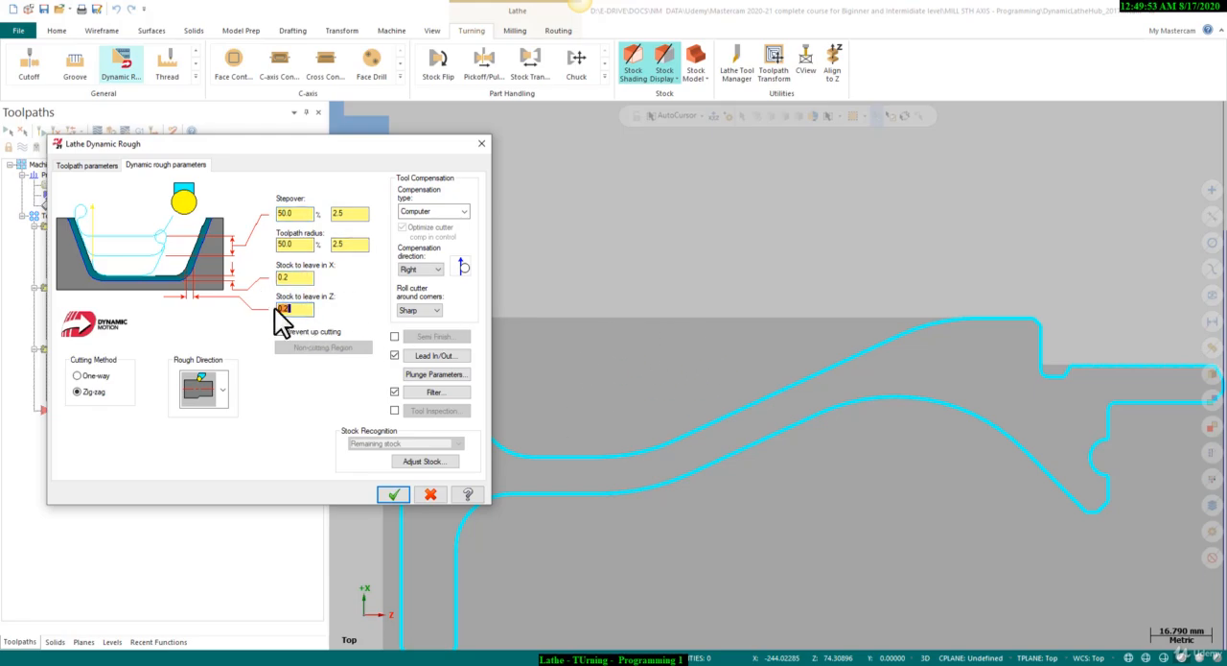
left_click(416, 374)
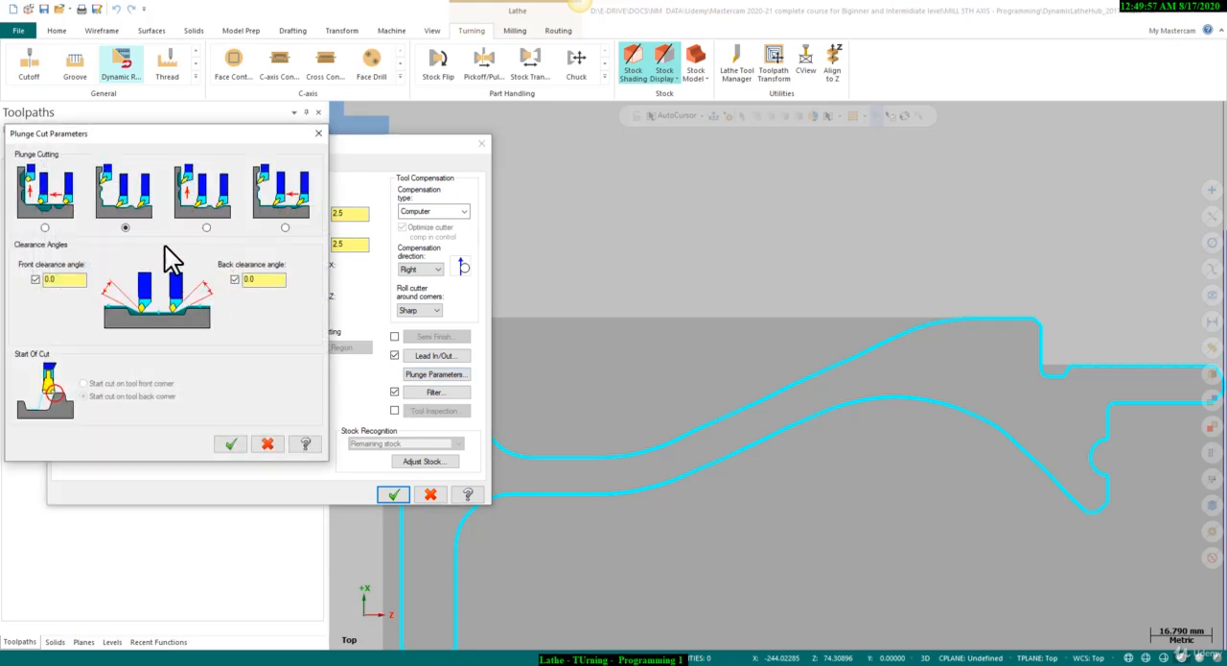
left_click(126, 226)
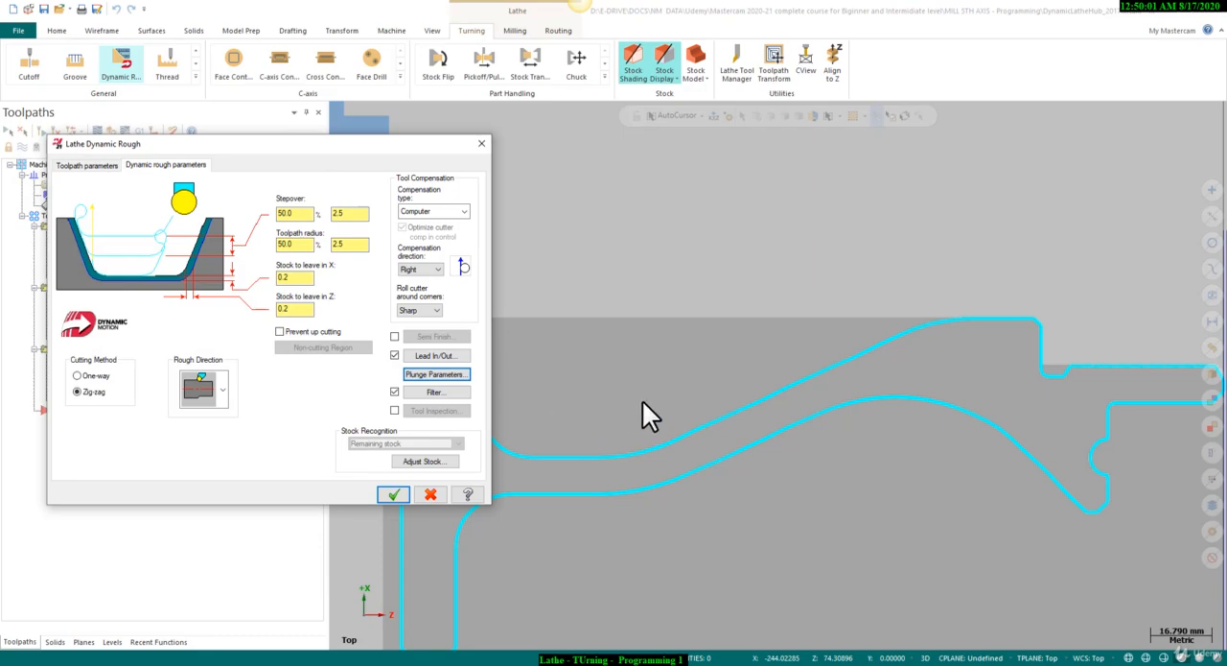
left_click(393, 494)
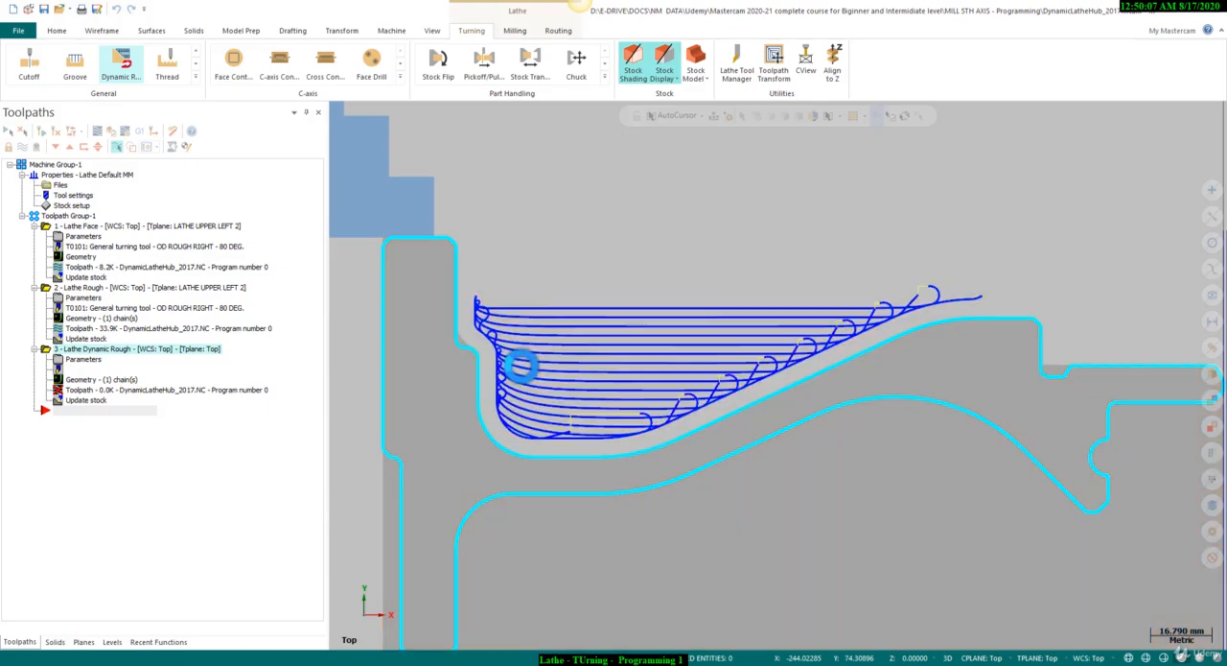
Backplot the Dynamic Rough toolpath at reduced speed to check the button tool's motion in the recess.
scroll(575, 332, "up", 1)
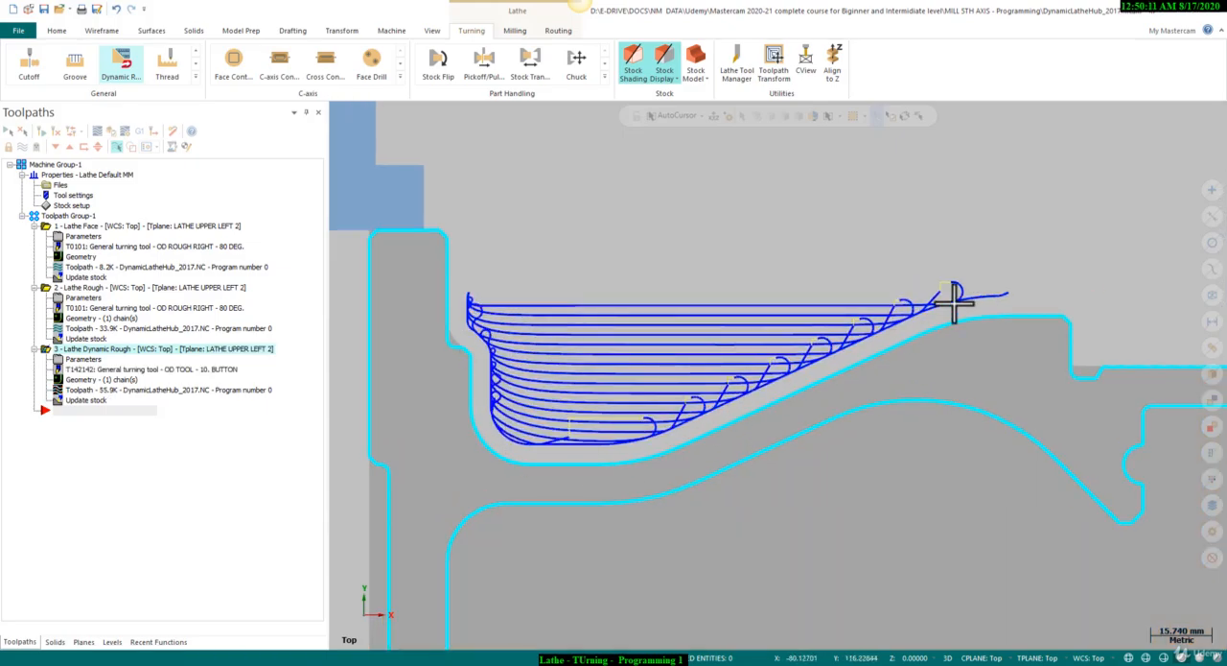
left_click(96, 133)
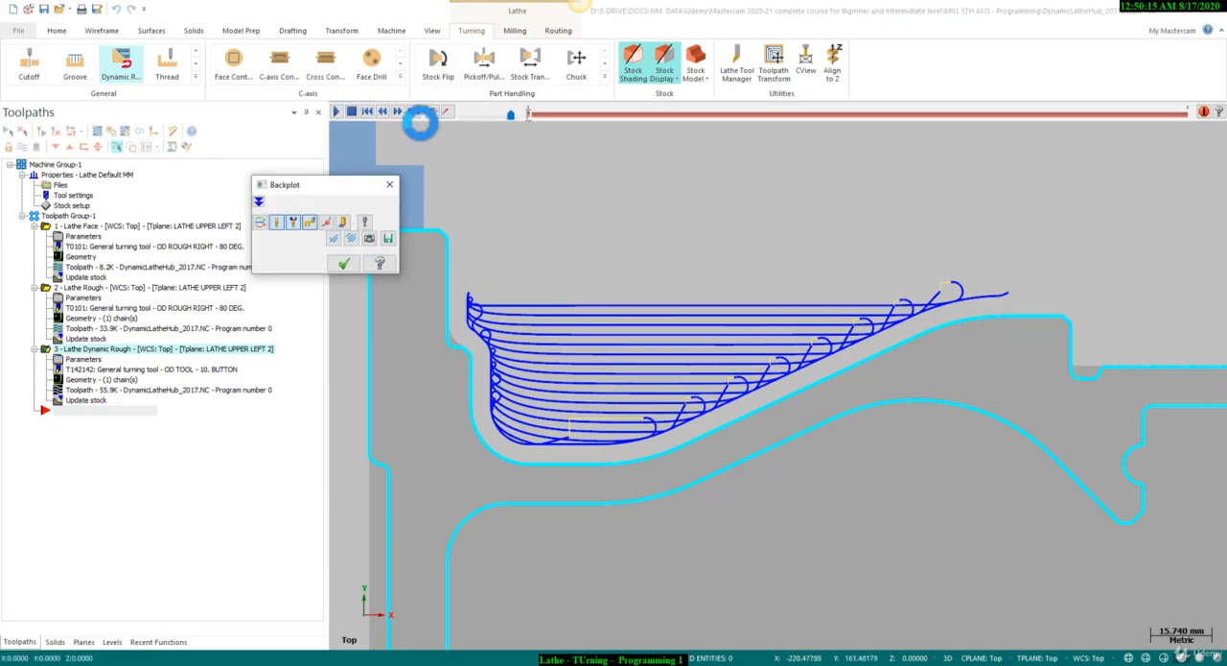
left_click(492, 113)
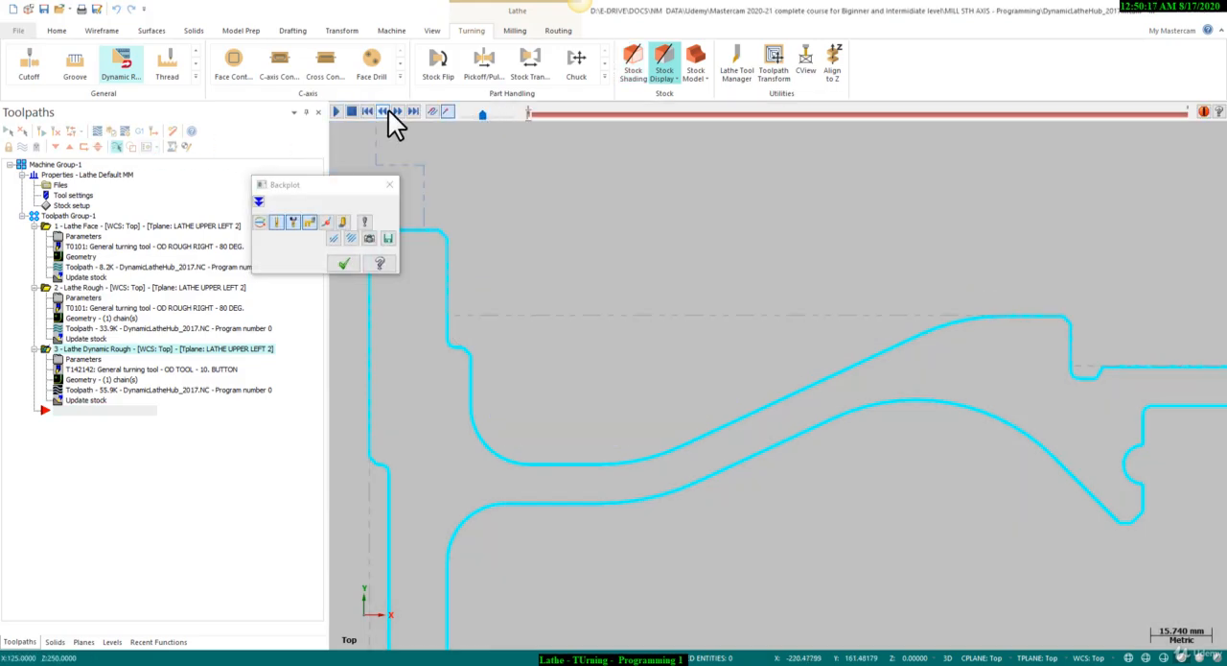
left_click(336, 110)
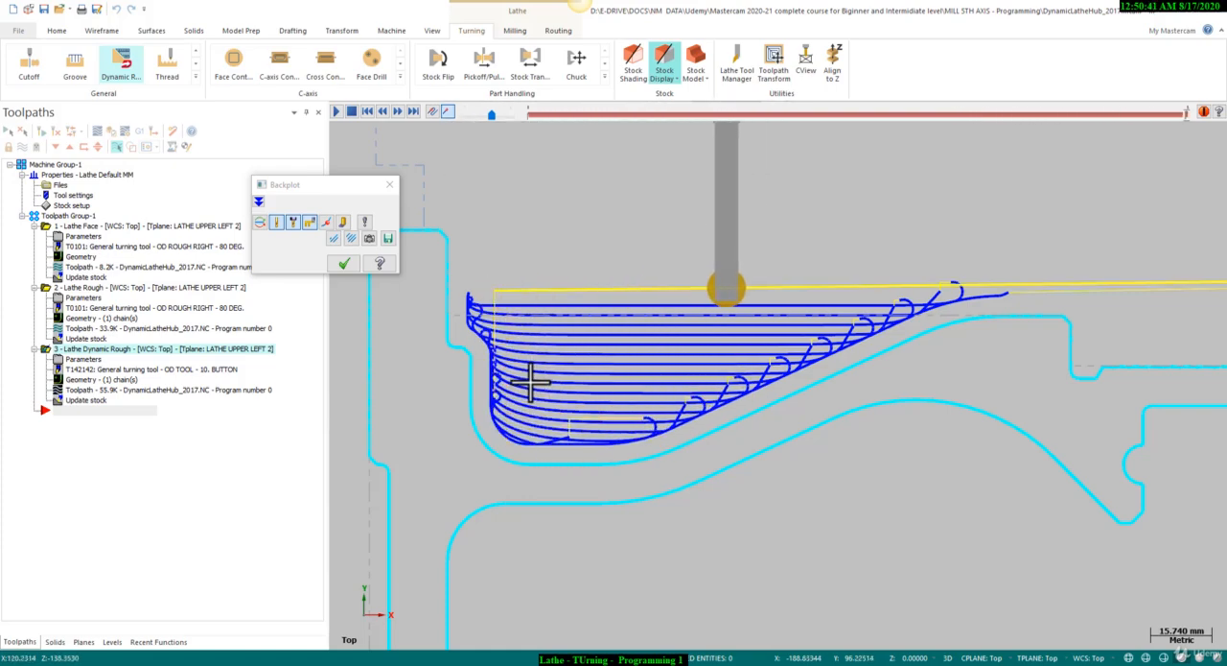
scroll(447, 369, "down", 2)
scroll(448, 369, "down", 1)
left_click(389, 185)
Open the Verify simulation for all operations in Toolpath Group-1.
scroll(596, 265, "down", 4)
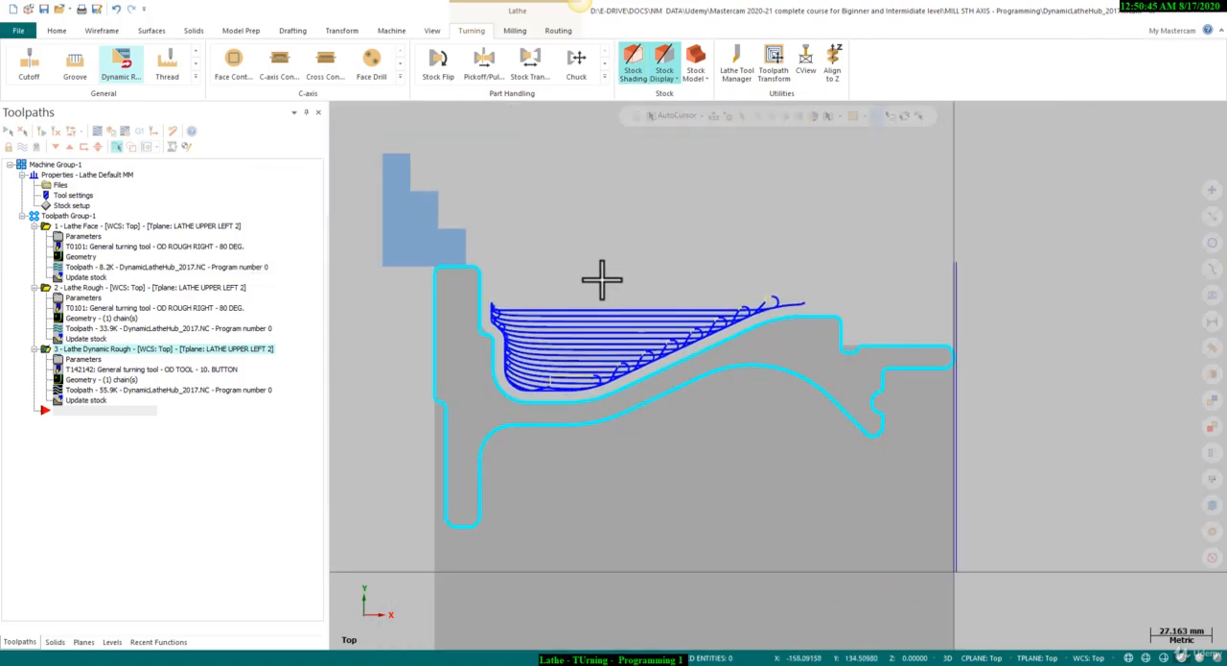
scroll(591, 346, "up", 2)
scroll(571, 253, "down", 4)
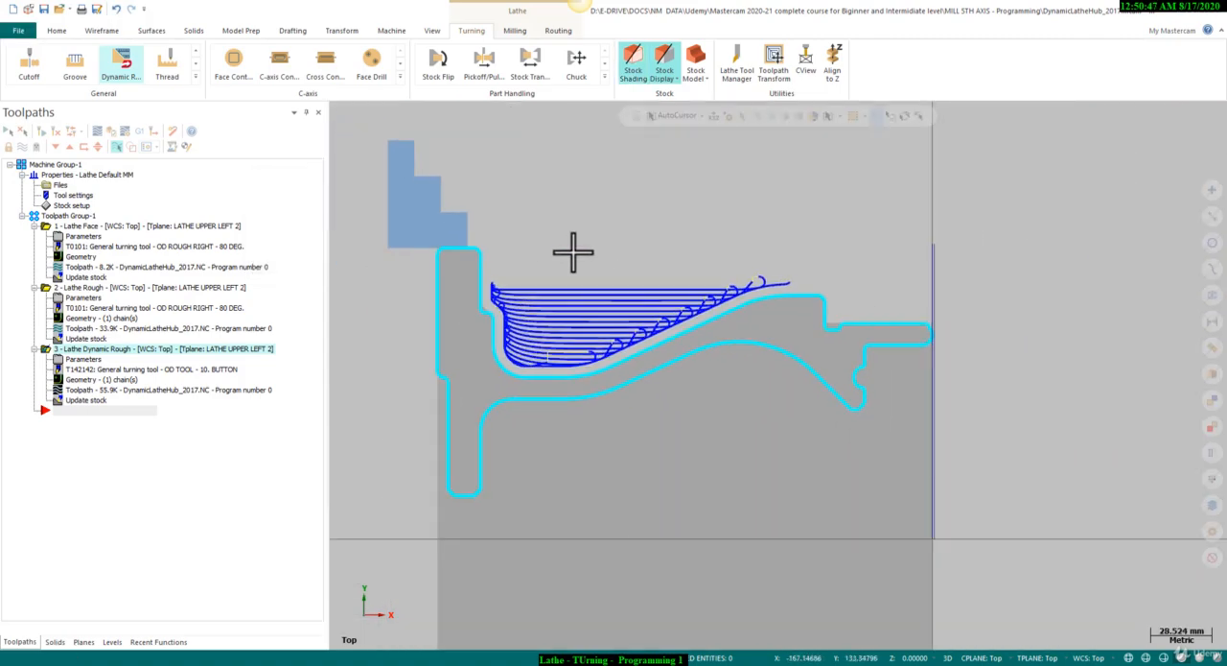
scroll(572, 393, "up", 3)
scroll(572, 302, "down", 2)
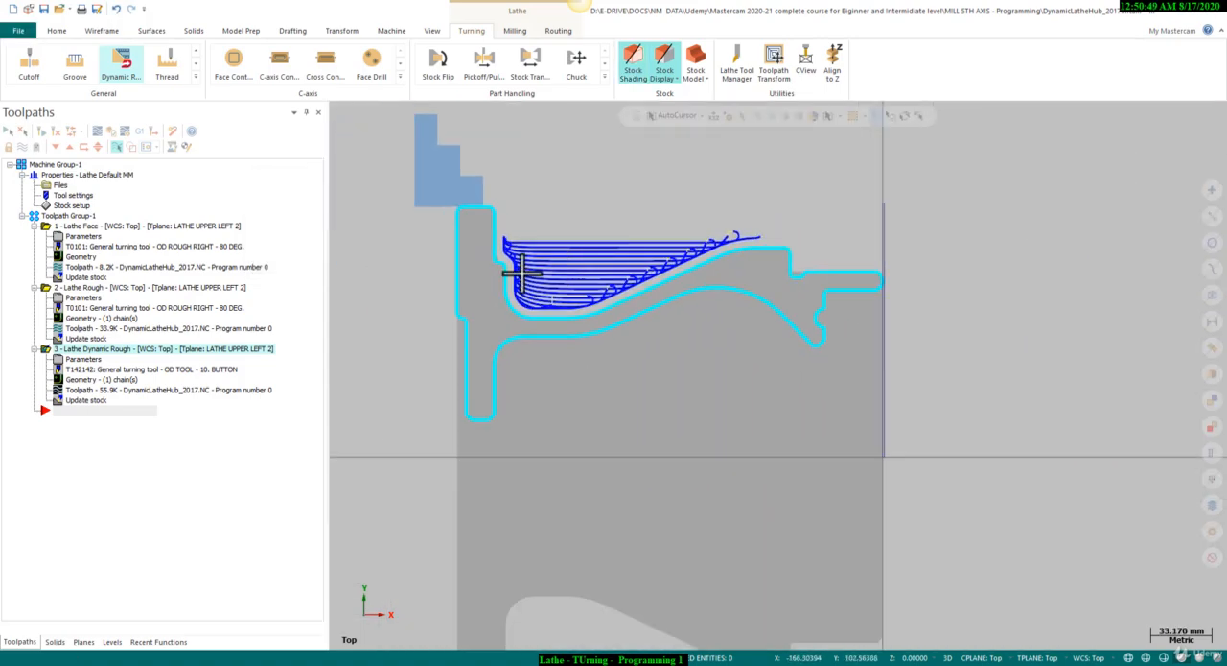
left_click(81, 217)
left_click(112, 131)
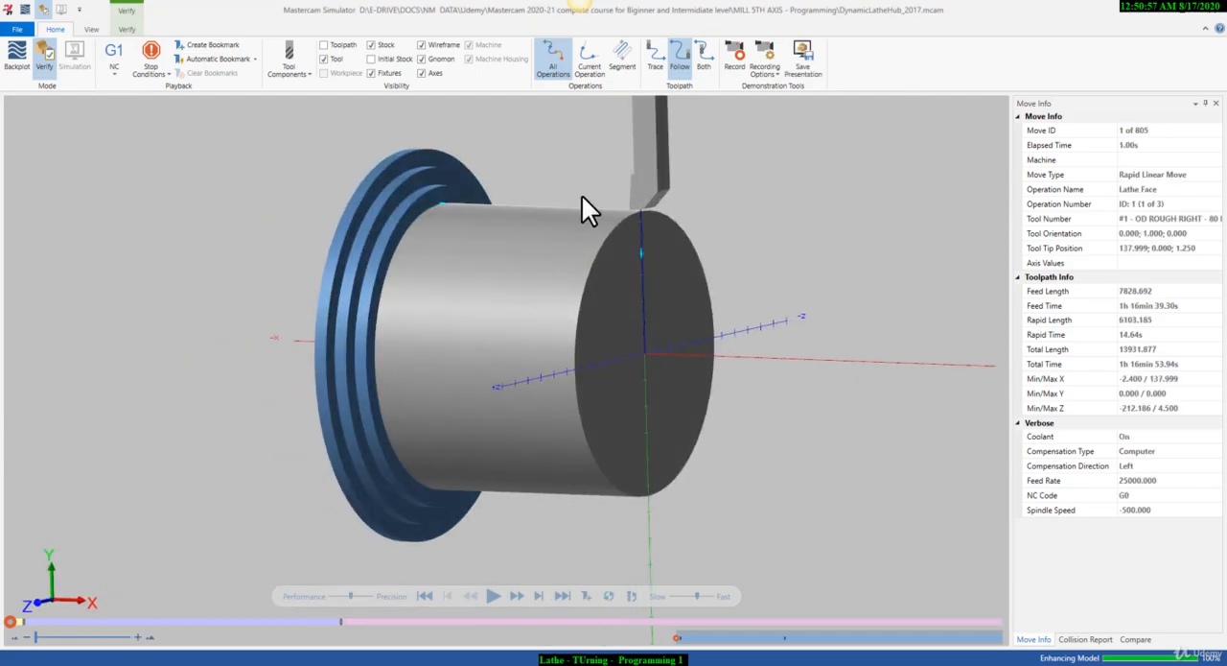
Play the stock-removal simulation in isometric view and slow its playback for the Dynamic Rough operation.
right_click(648, 222)
left_click(641, 295)
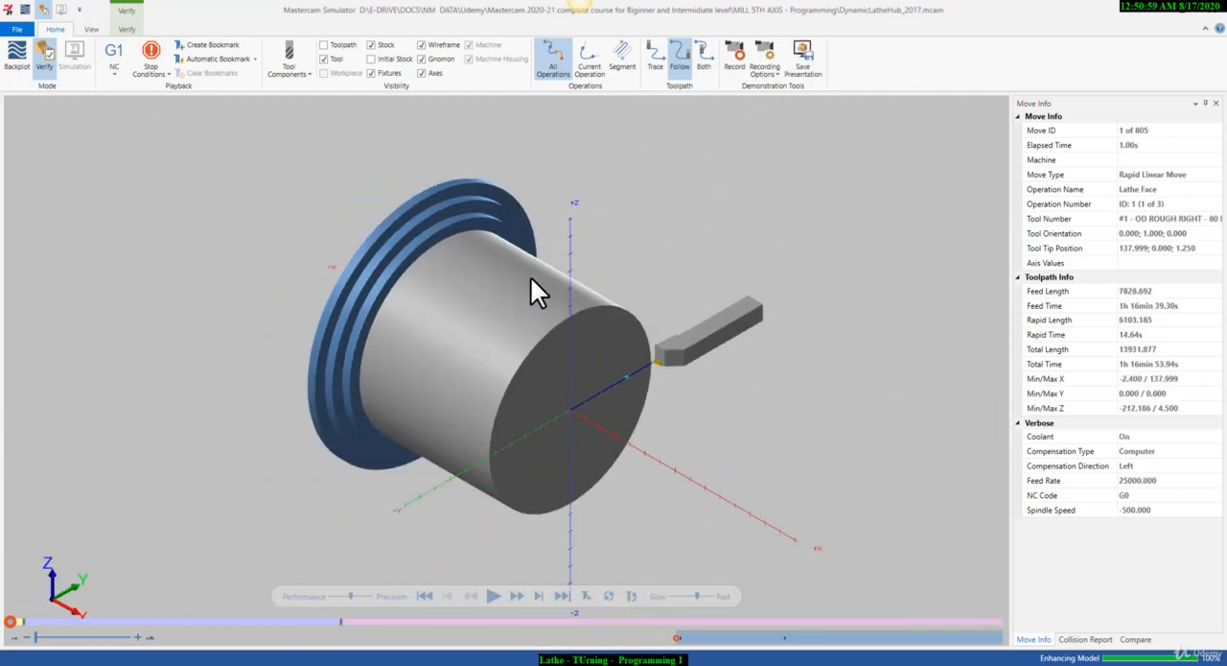
left_click(493, 596)
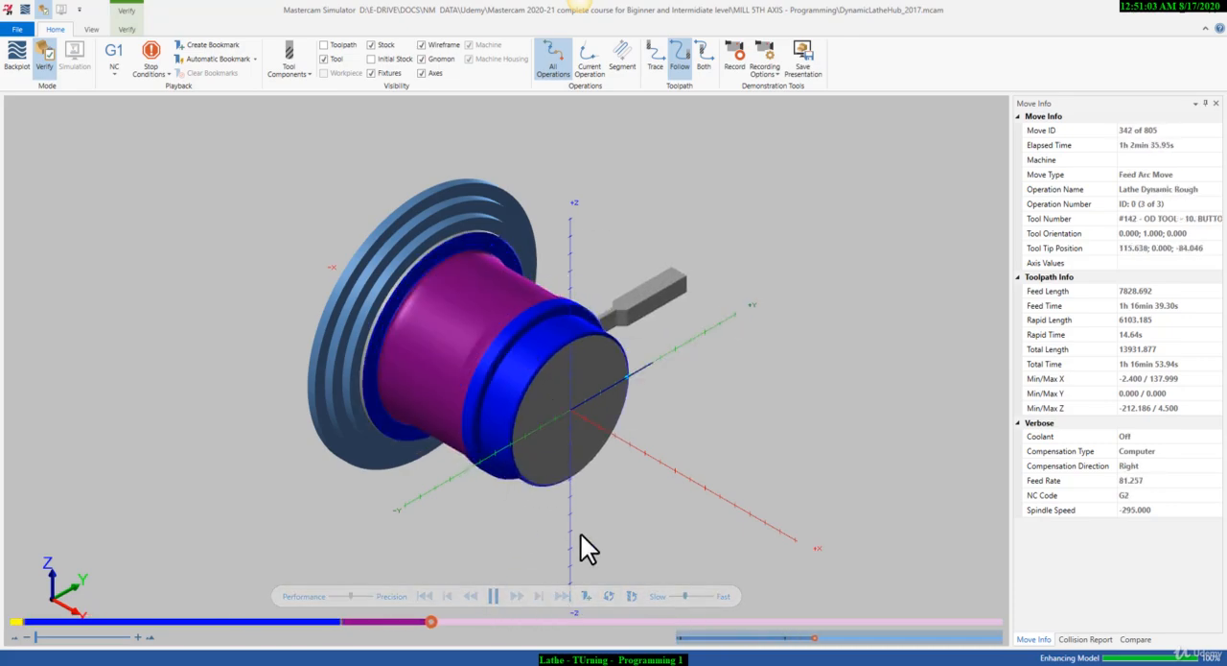
left_click(675, 596)
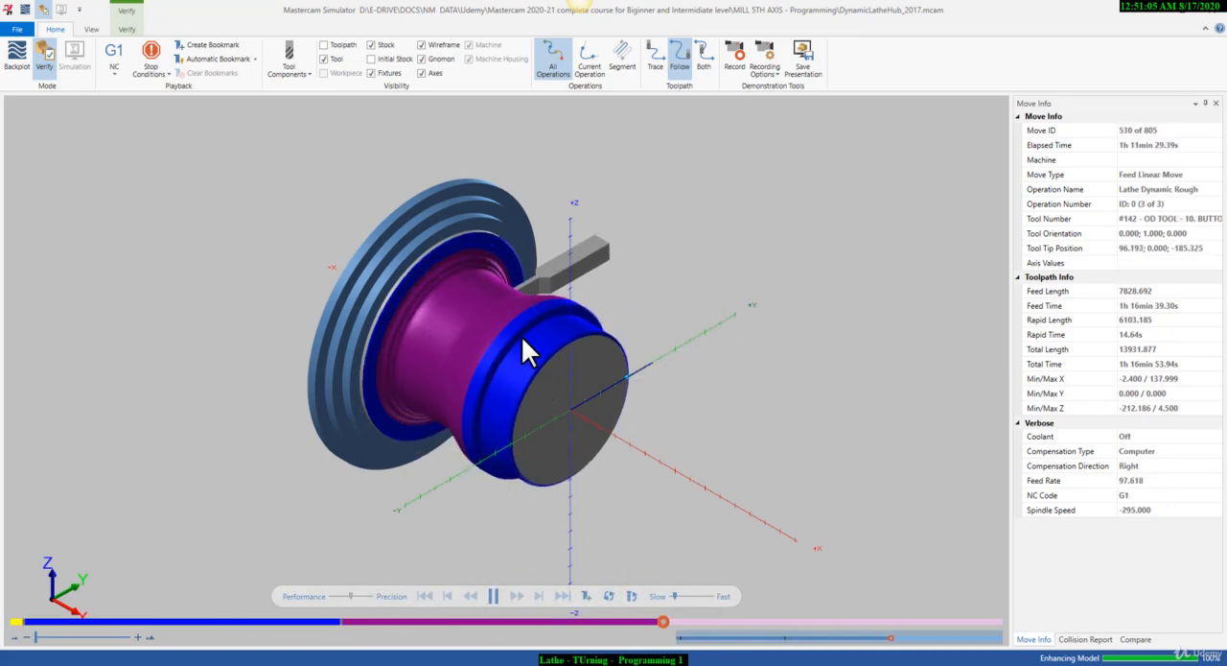
Switch to the top view and replay the complete machining simulation from the start to check the recess roughing.
scroll(528, 346, "up", 2)
right_click(736, 240)
left_click(744, 302)
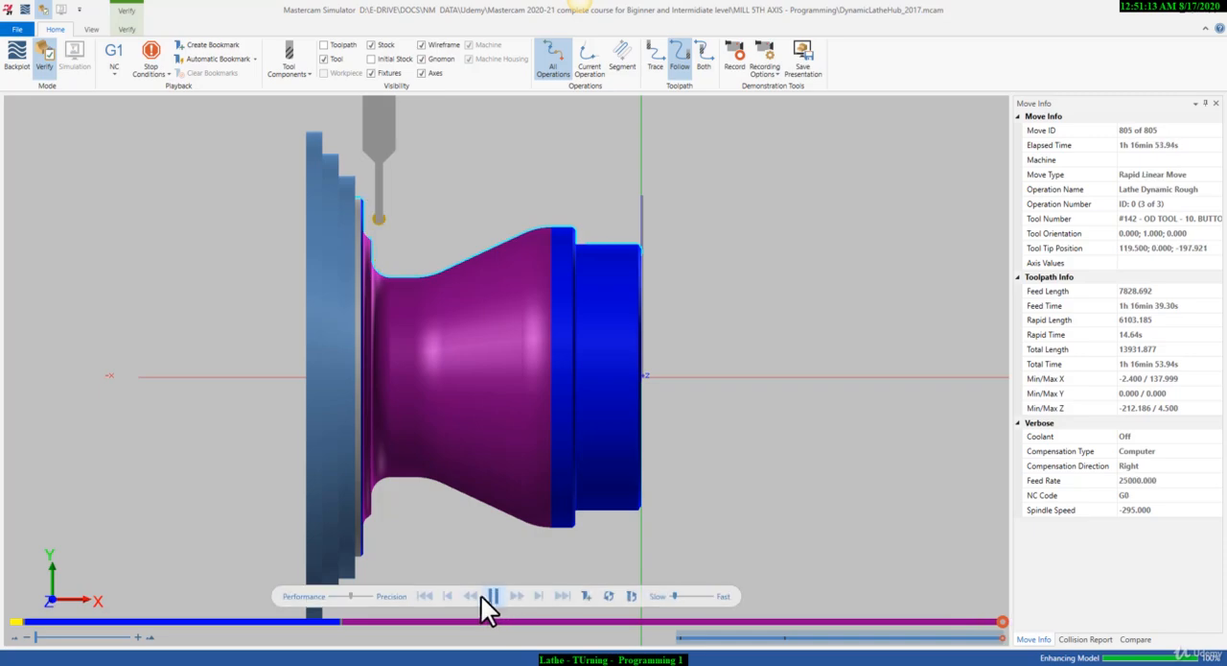
left_click(425, 596)
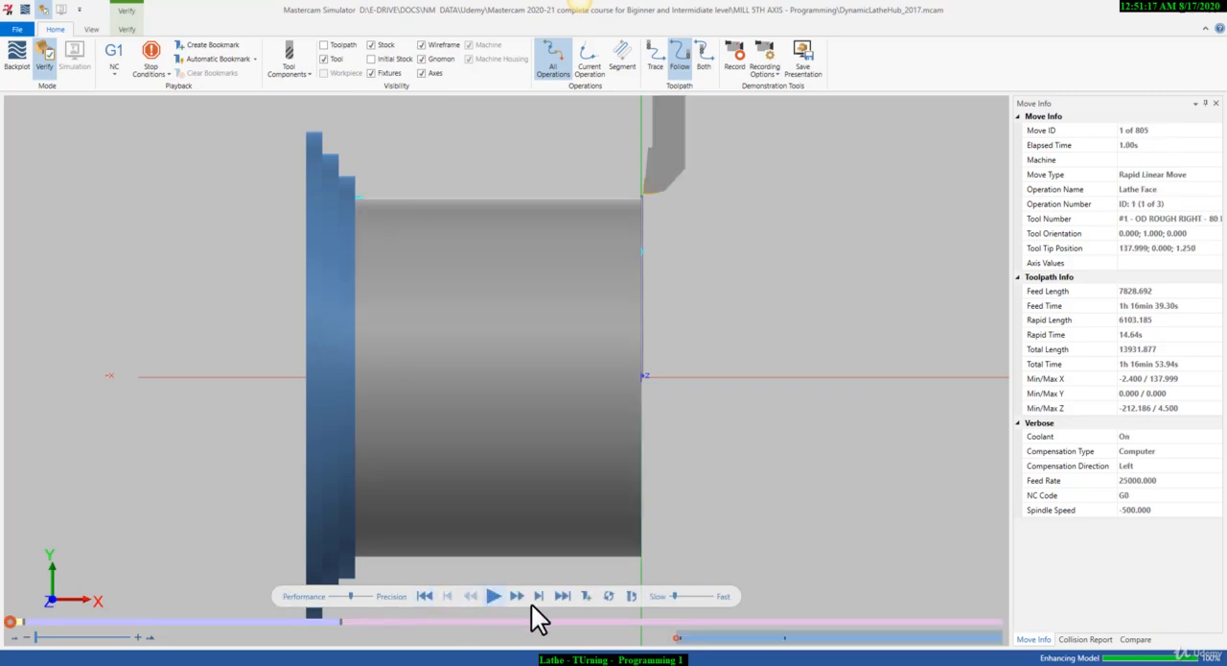
left_click(492, 593)
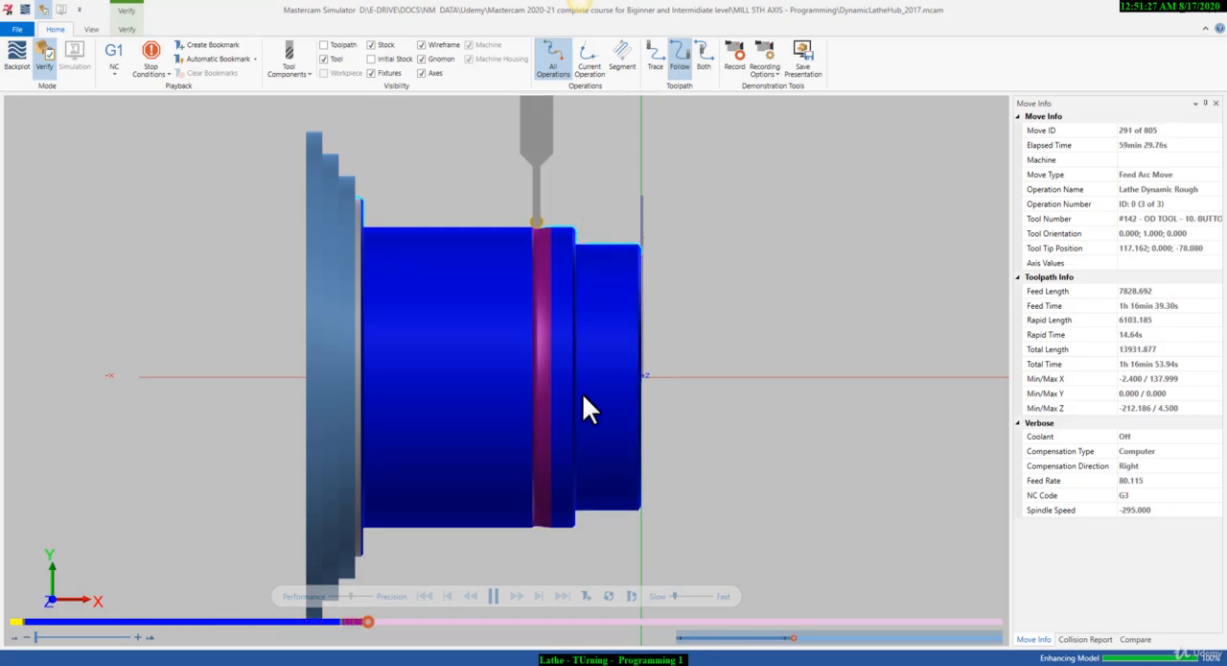
scroll(452, 271, "up", 1)
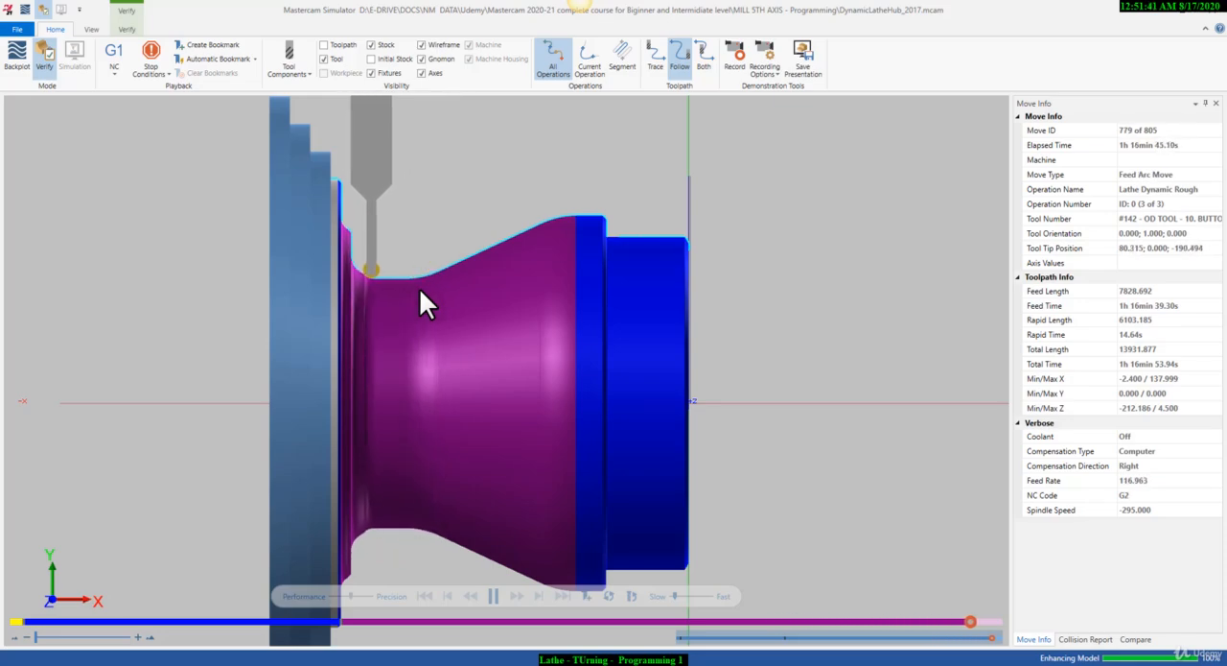
Examine the machined recess and flange wall up close from an angled view.
scroll(402, 298, "up", 2)
middle_click_drag(402, 298, 450, 206)
right_click(469, 240)
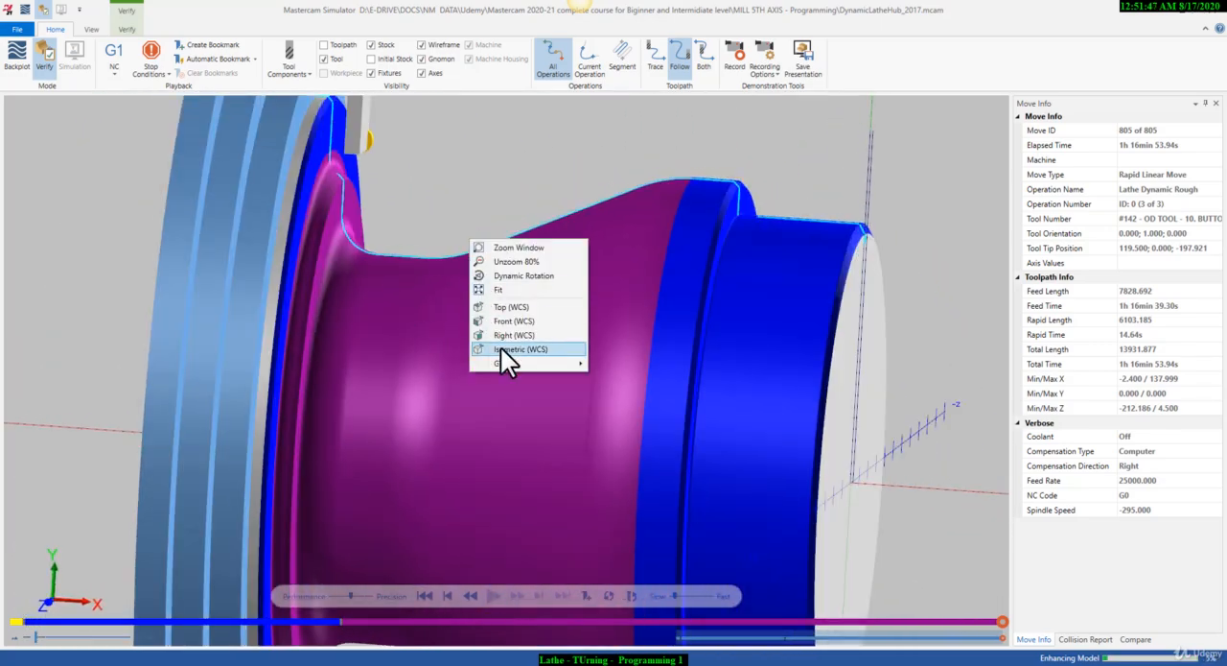